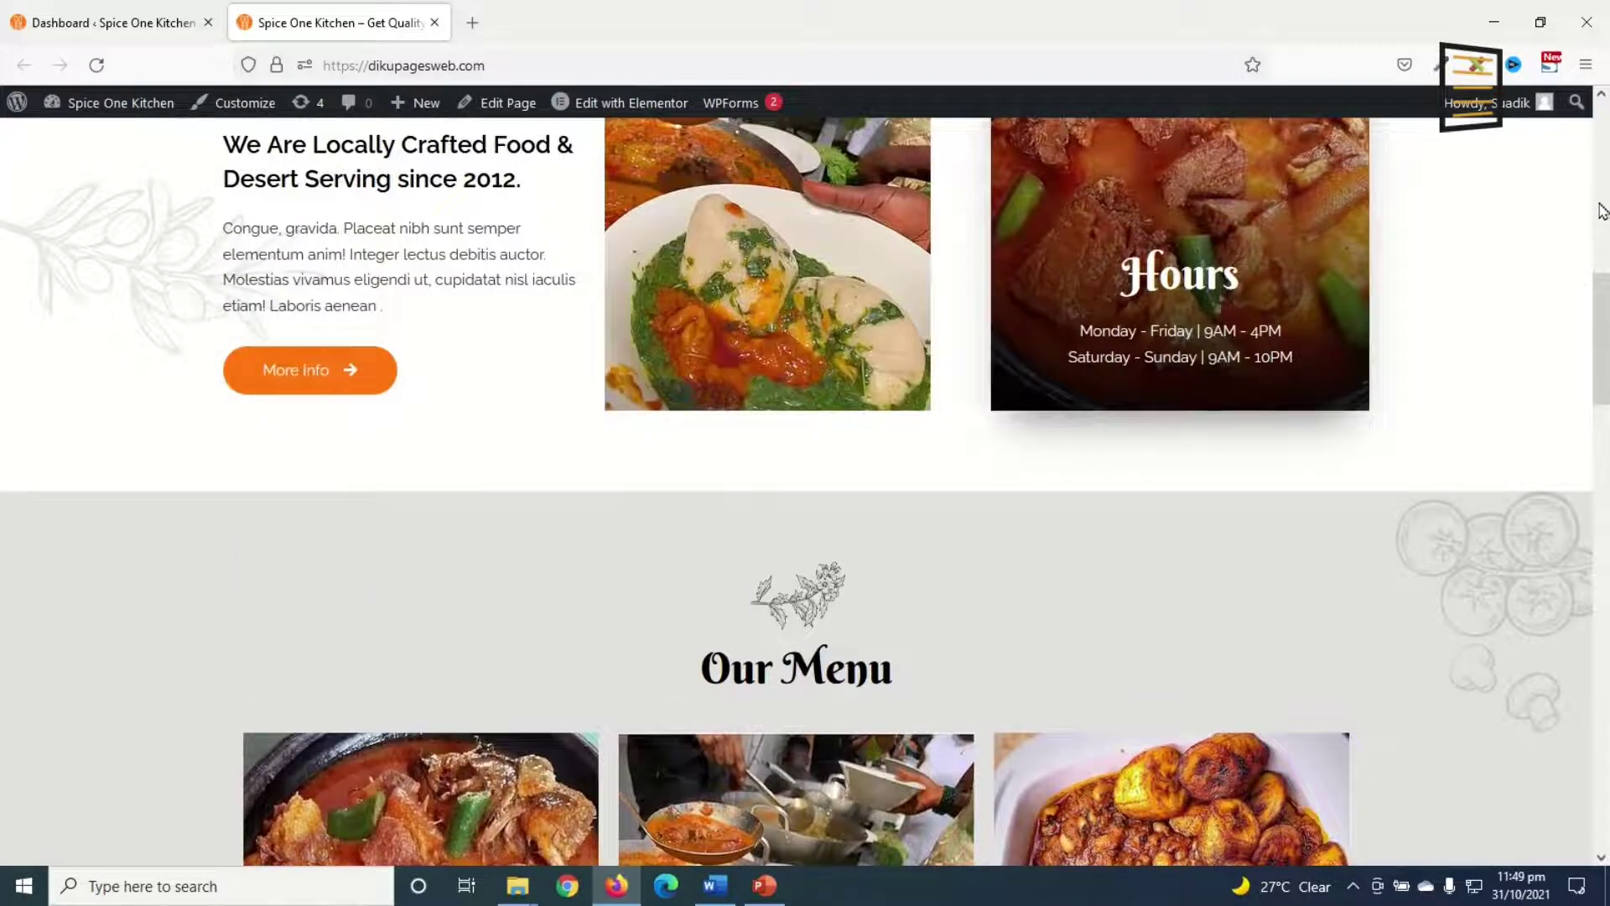
Step: Return from the live Spice One Kitchen site to the WordPress admin Dashboard
left_click(128, 27)
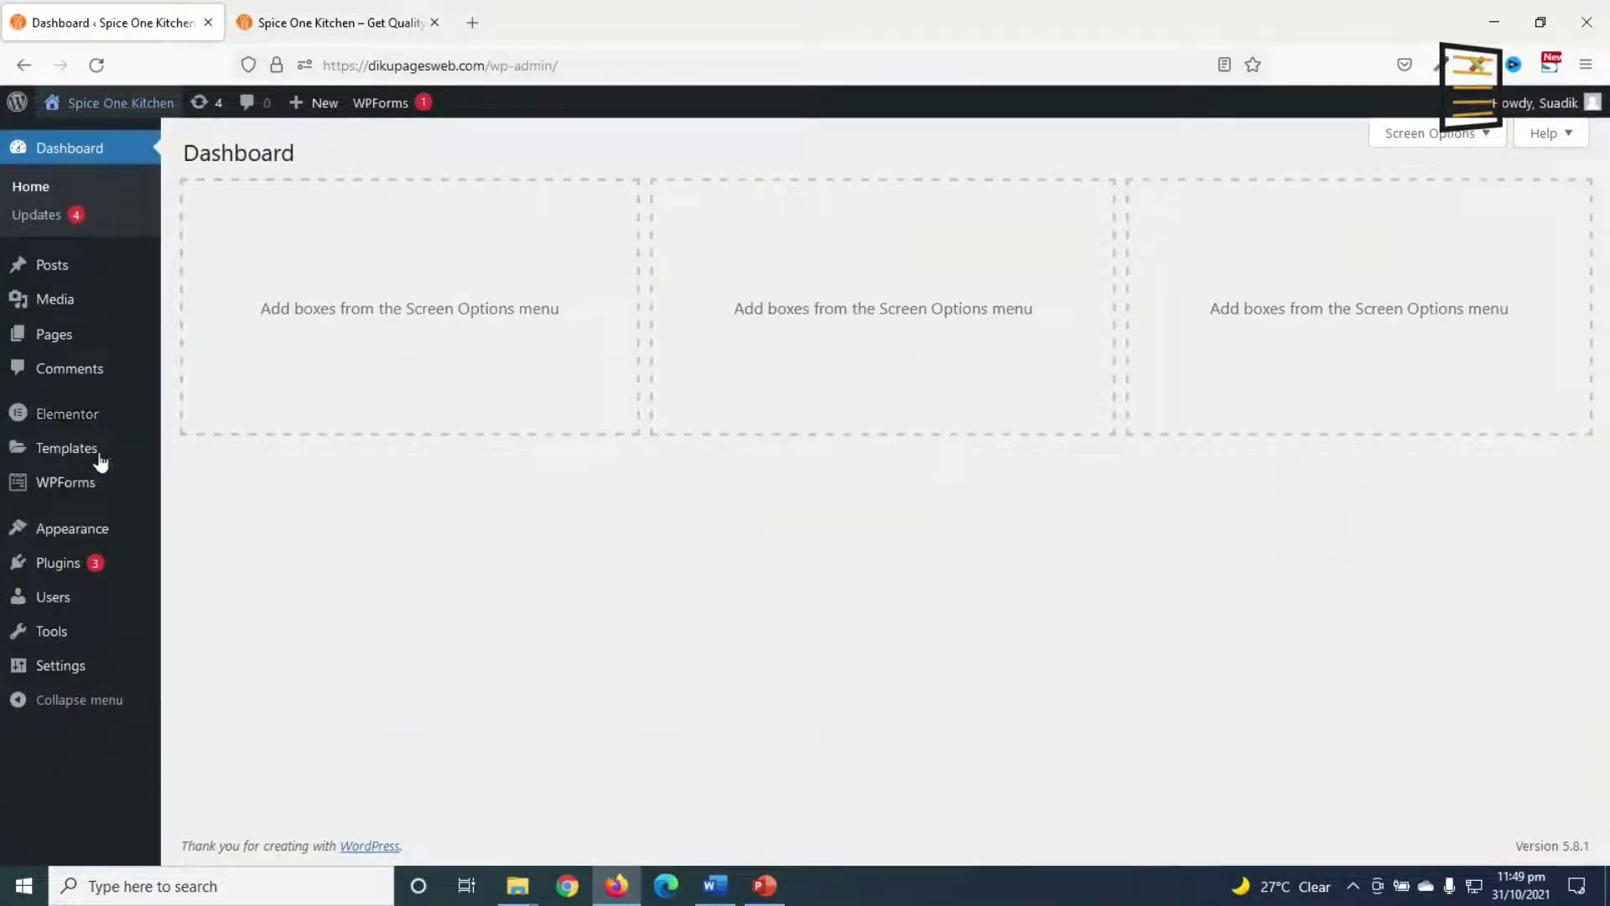
Step: Add a new Page-type template named 'Maintenance Mode' and create it
mouse_move(75, 453)
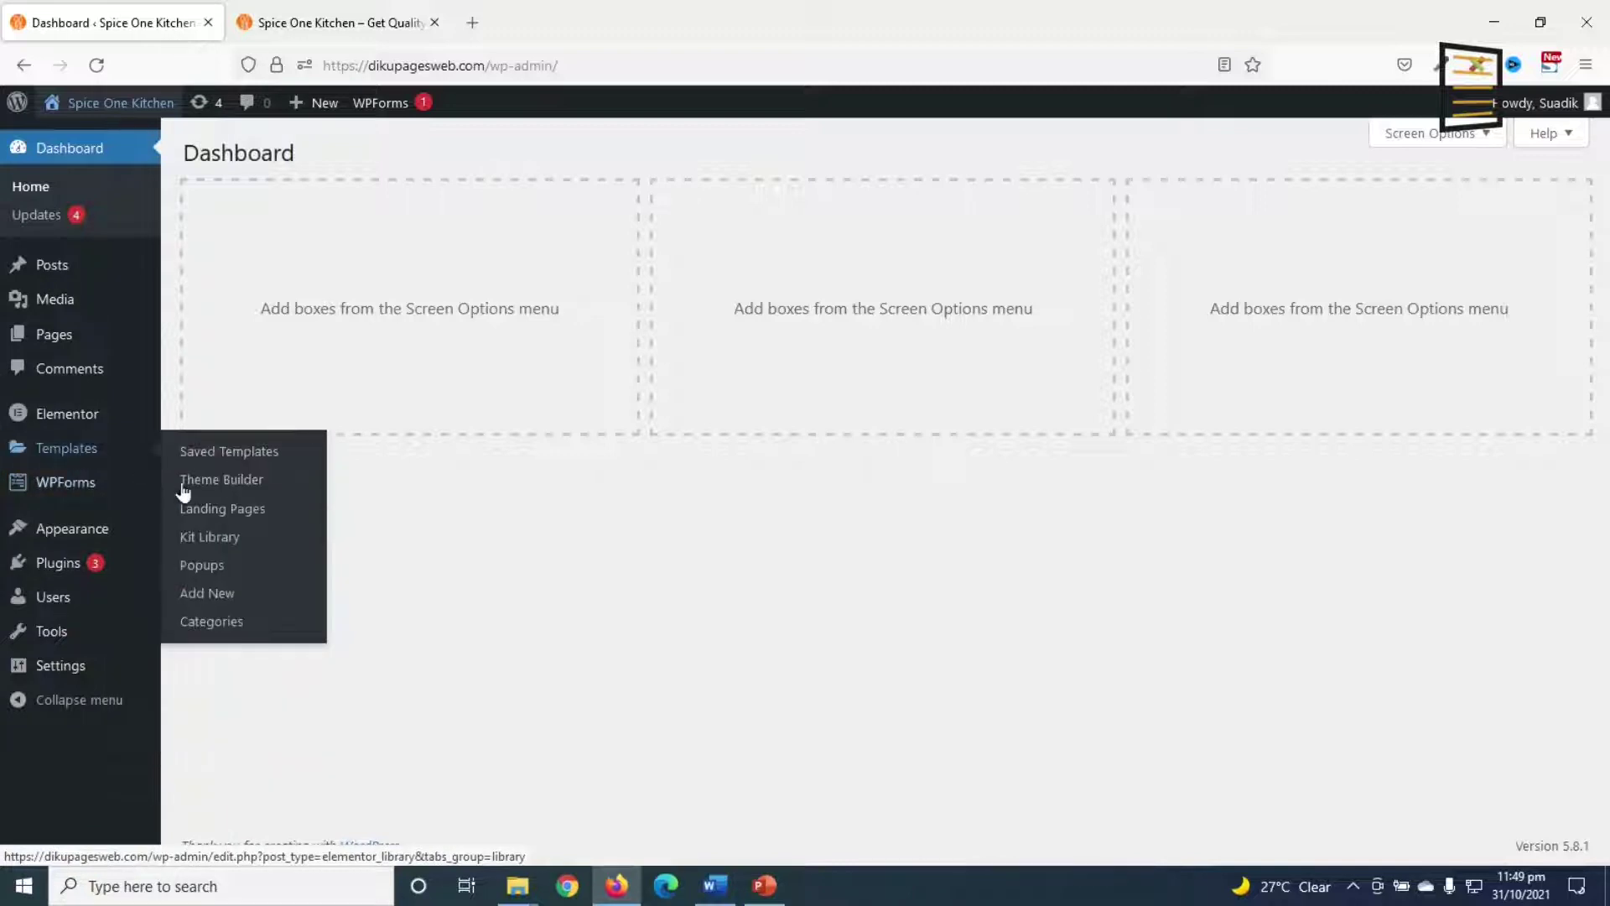
left_click(222, 602)
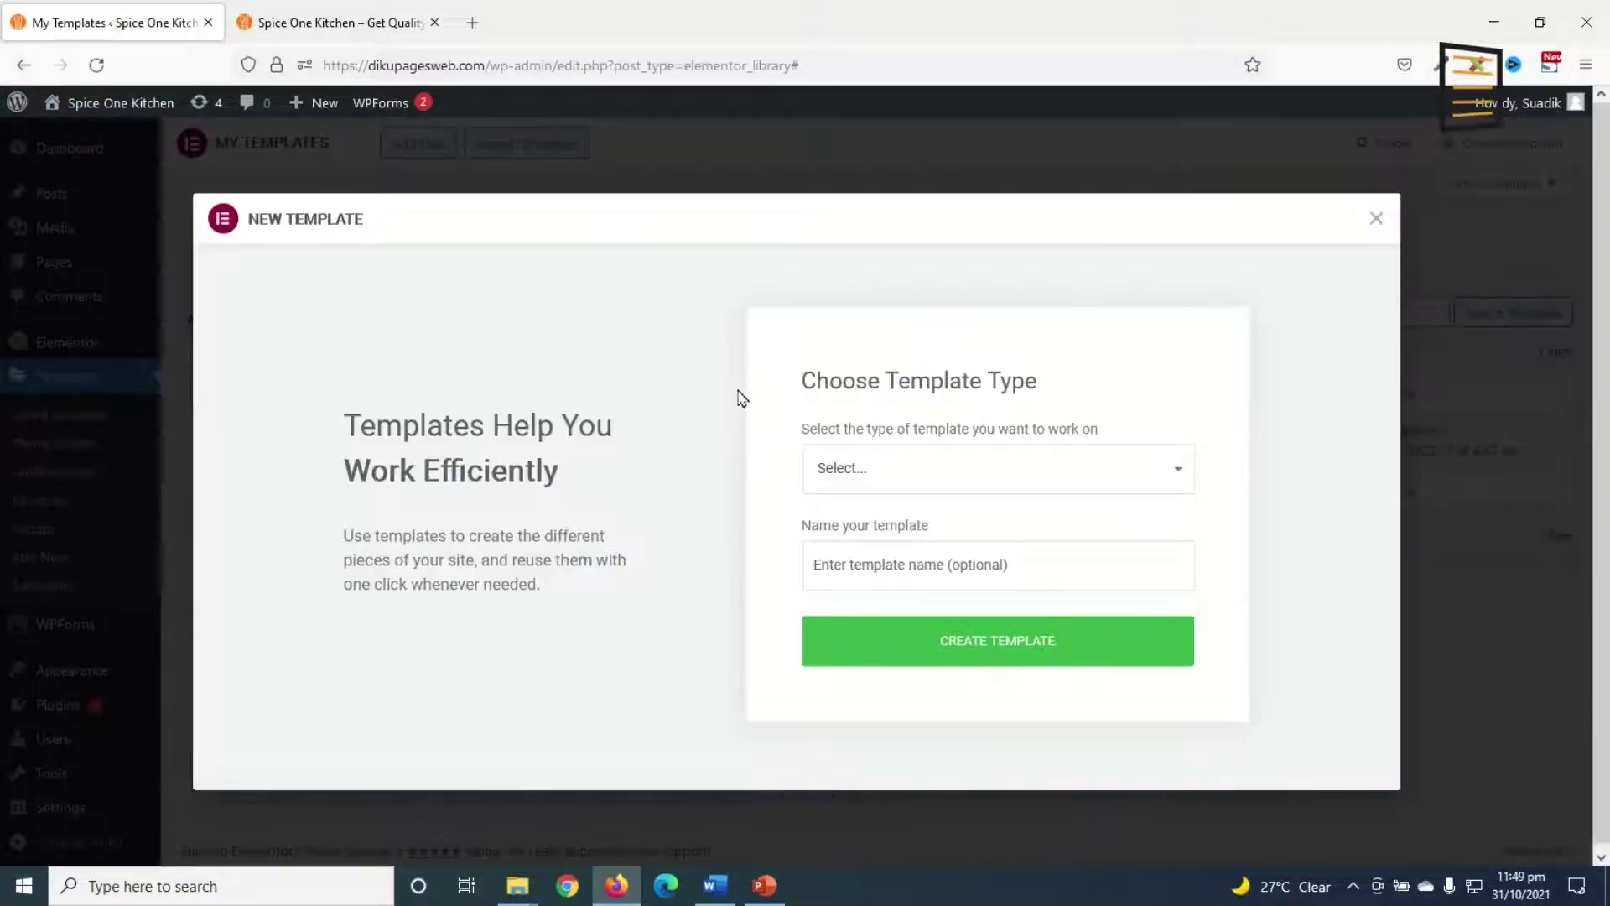
left_click(929, 472)
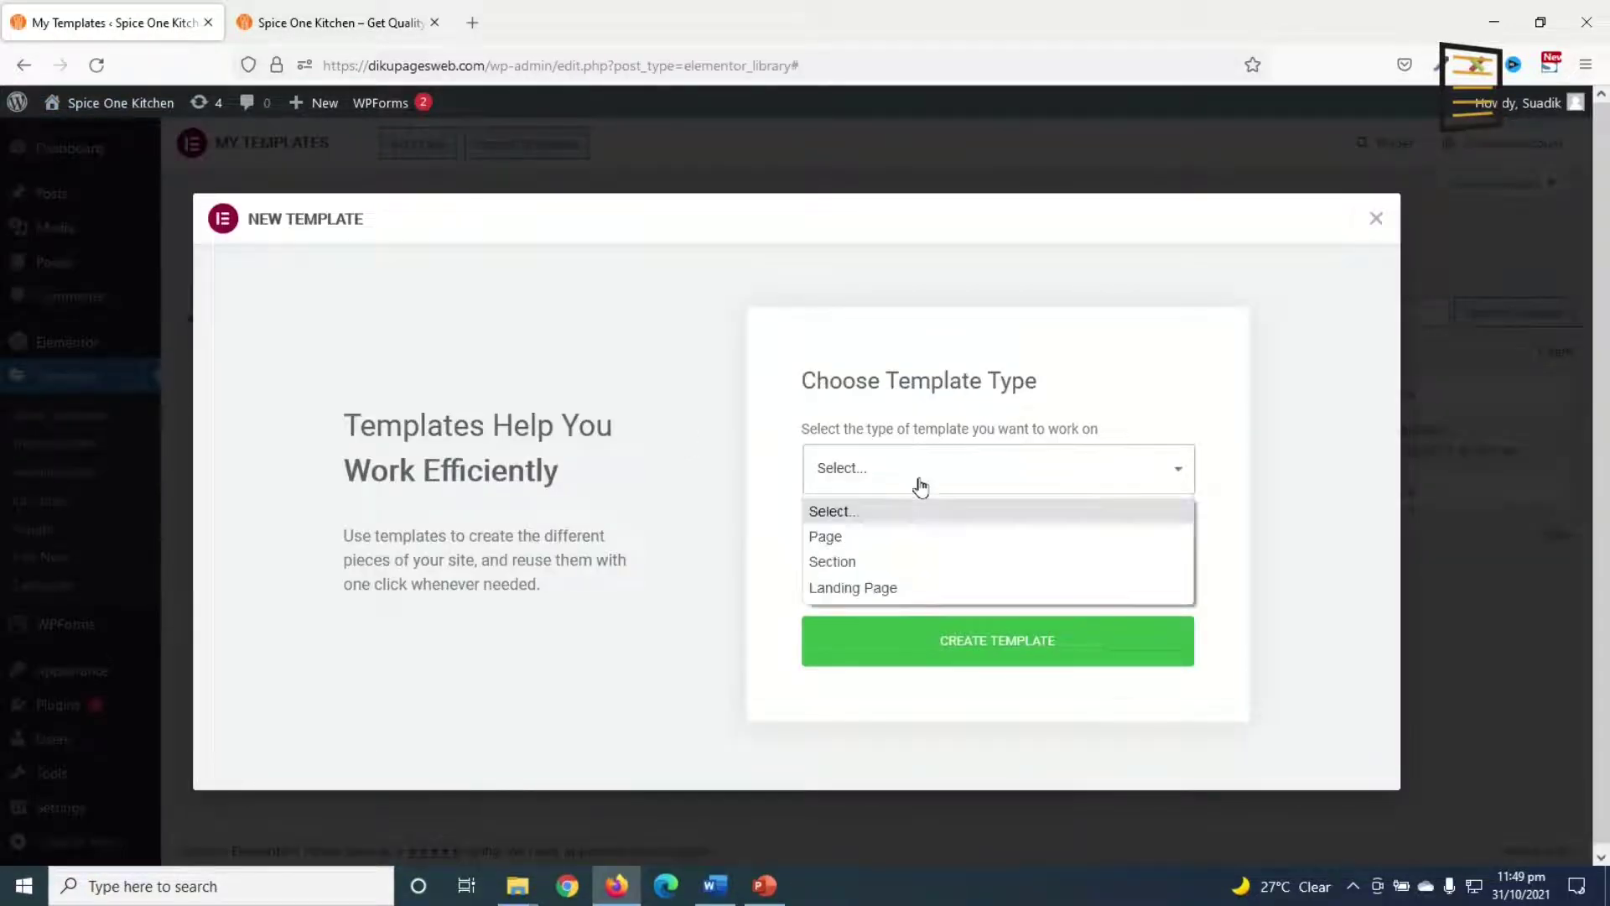
left_click(894, 545)
left_click(877, 568)
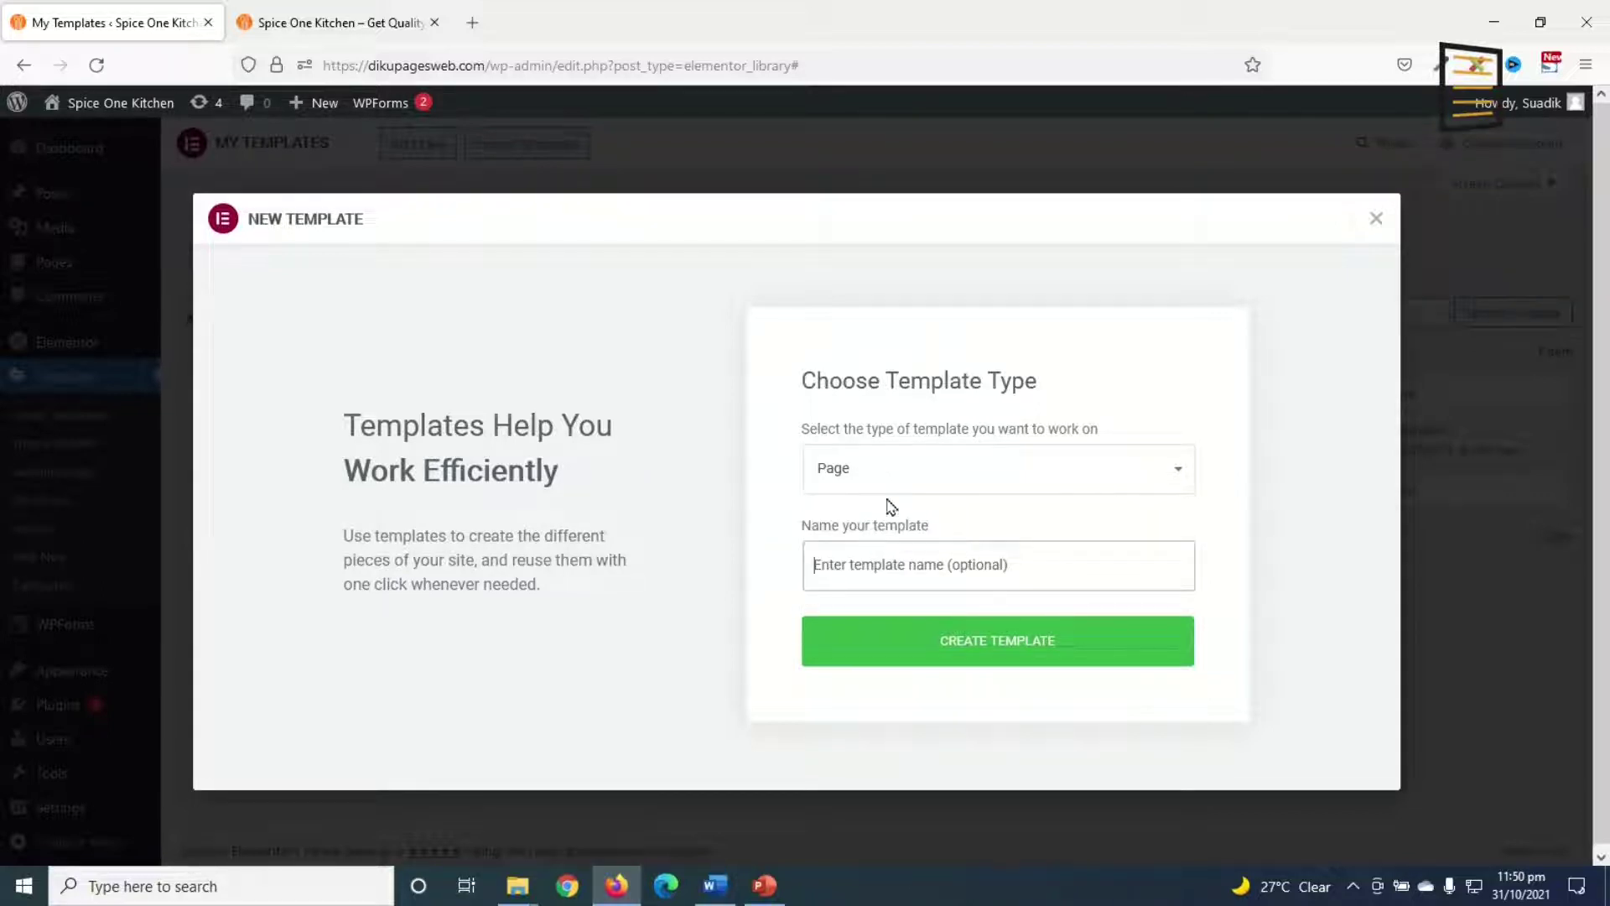
type("Maintenance Mode")
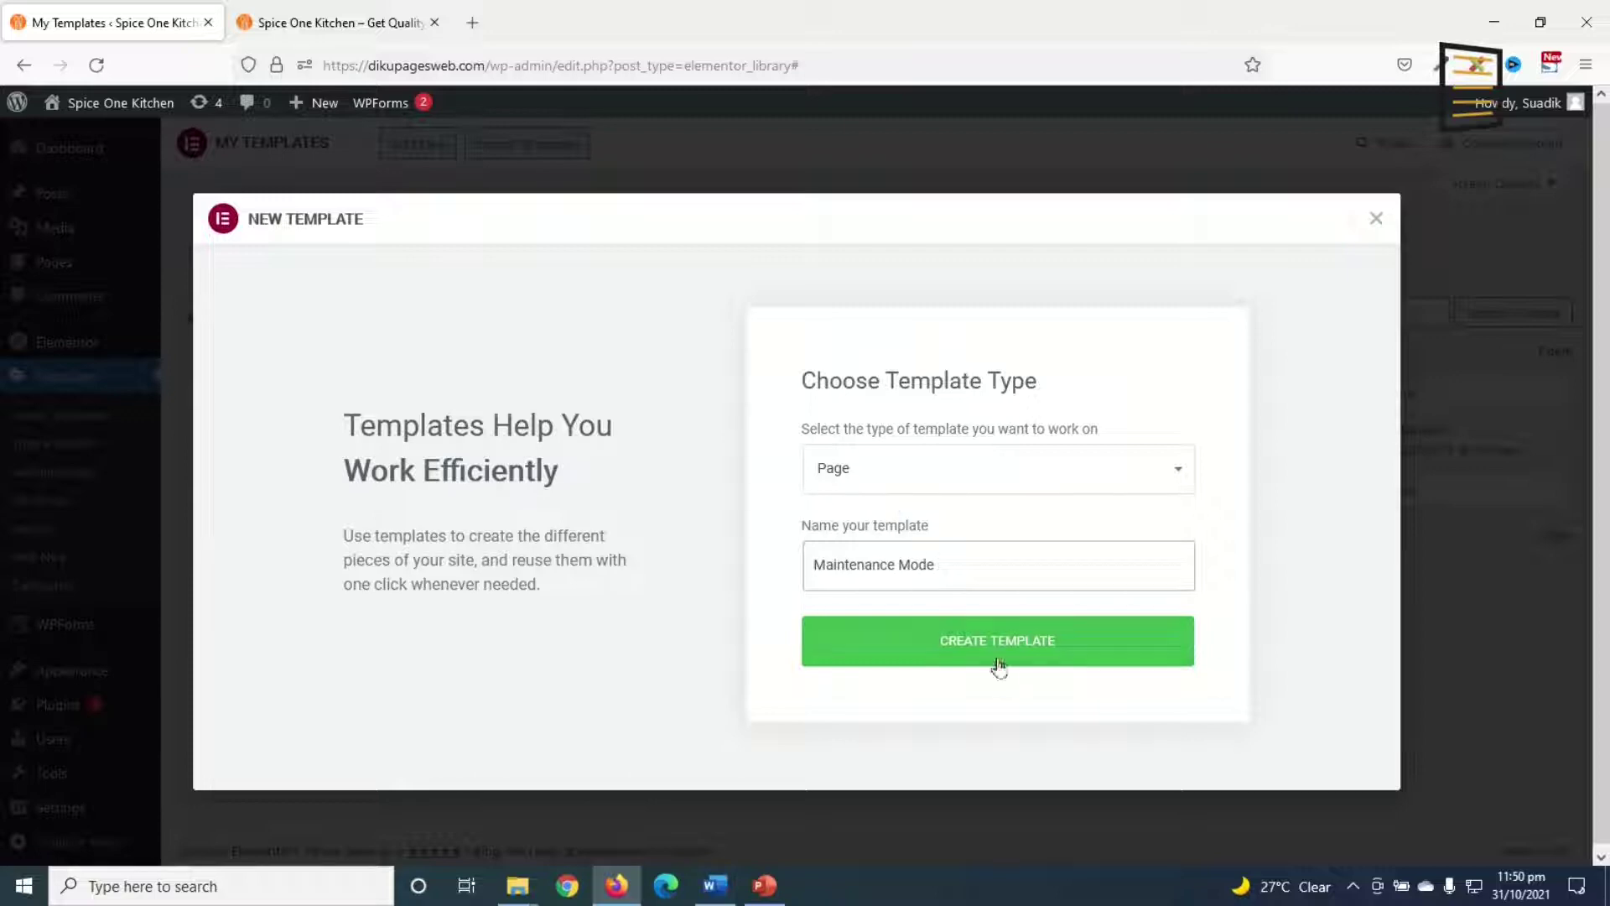
left_click(997, 647)
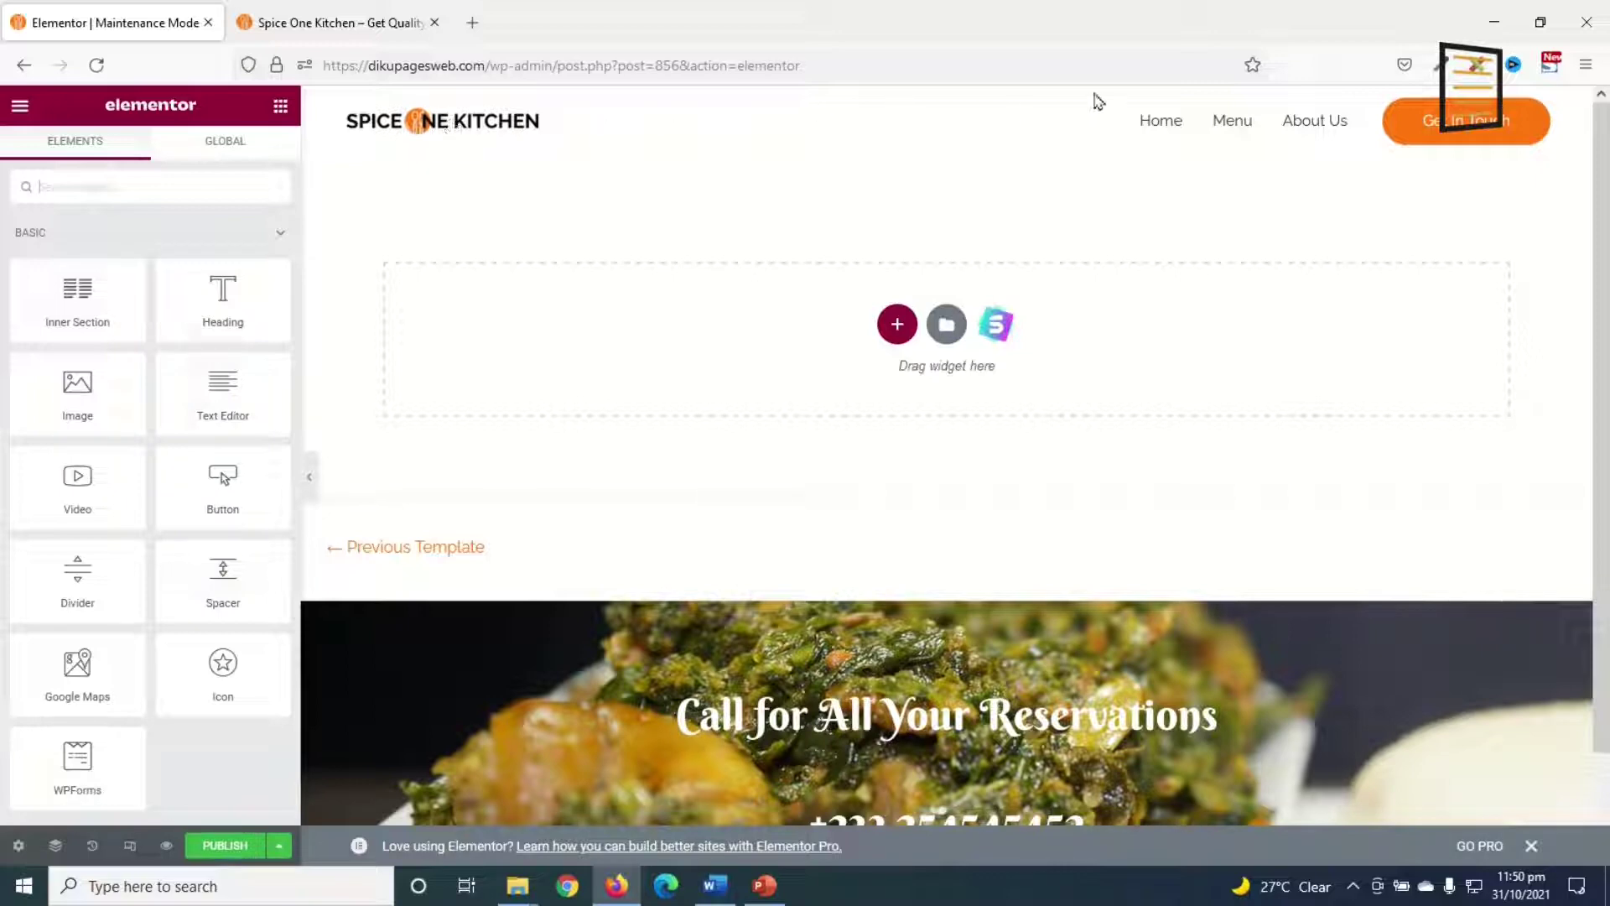
Step: Change the Page Layout in Page Settings from Default to Elementor Canvas
scroll(1074, 413, "down", 2)
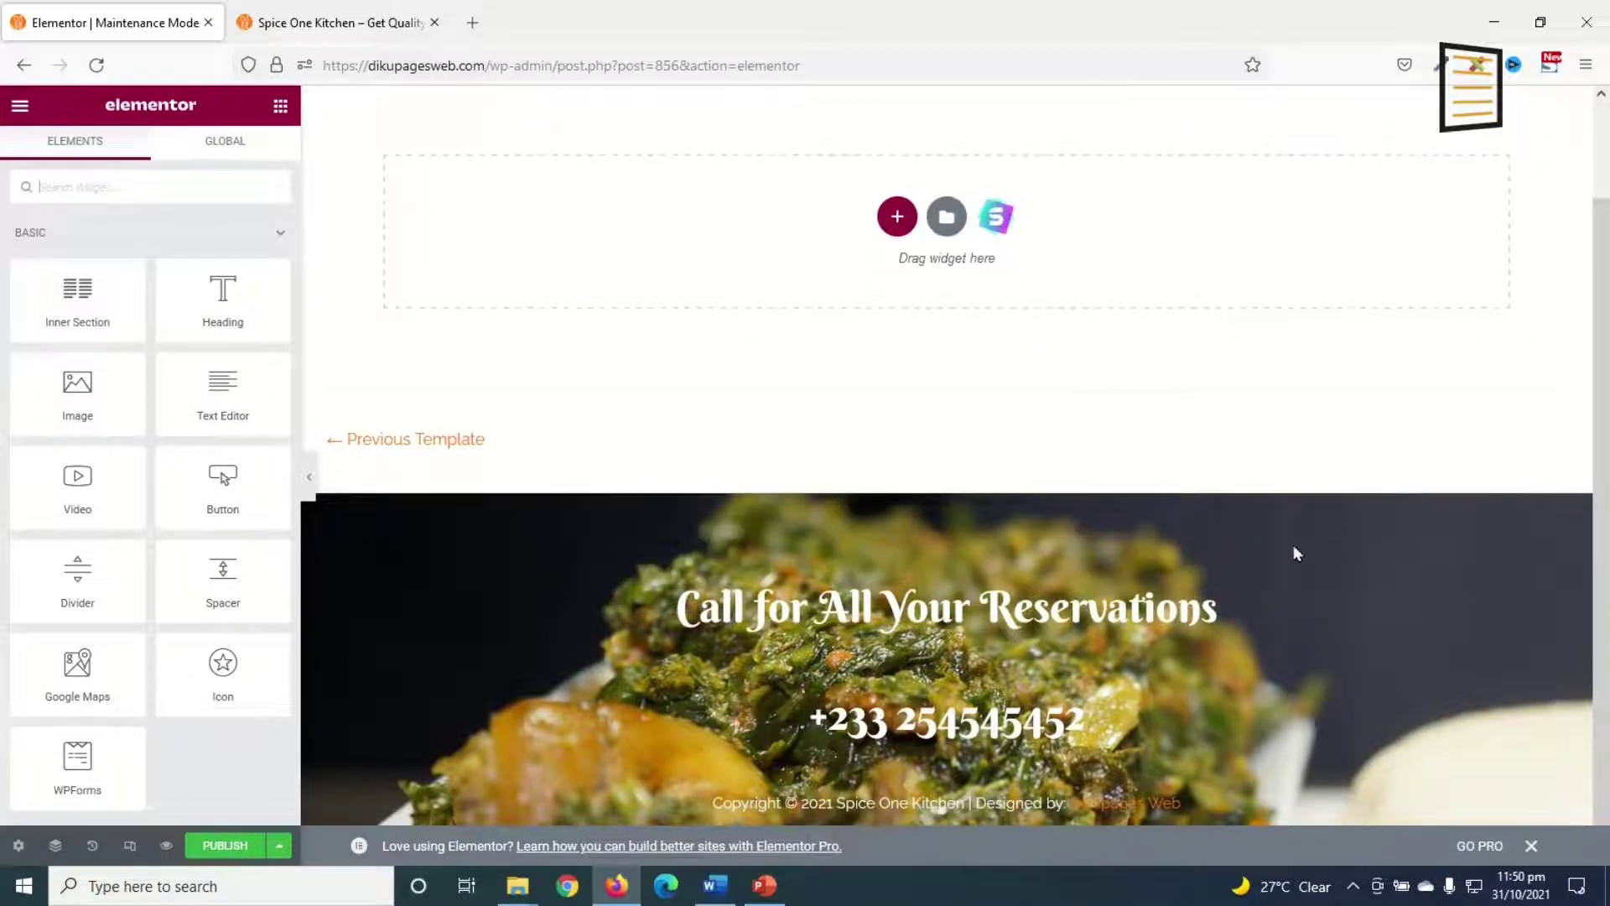
scroll(1298, 545, "up", 2)
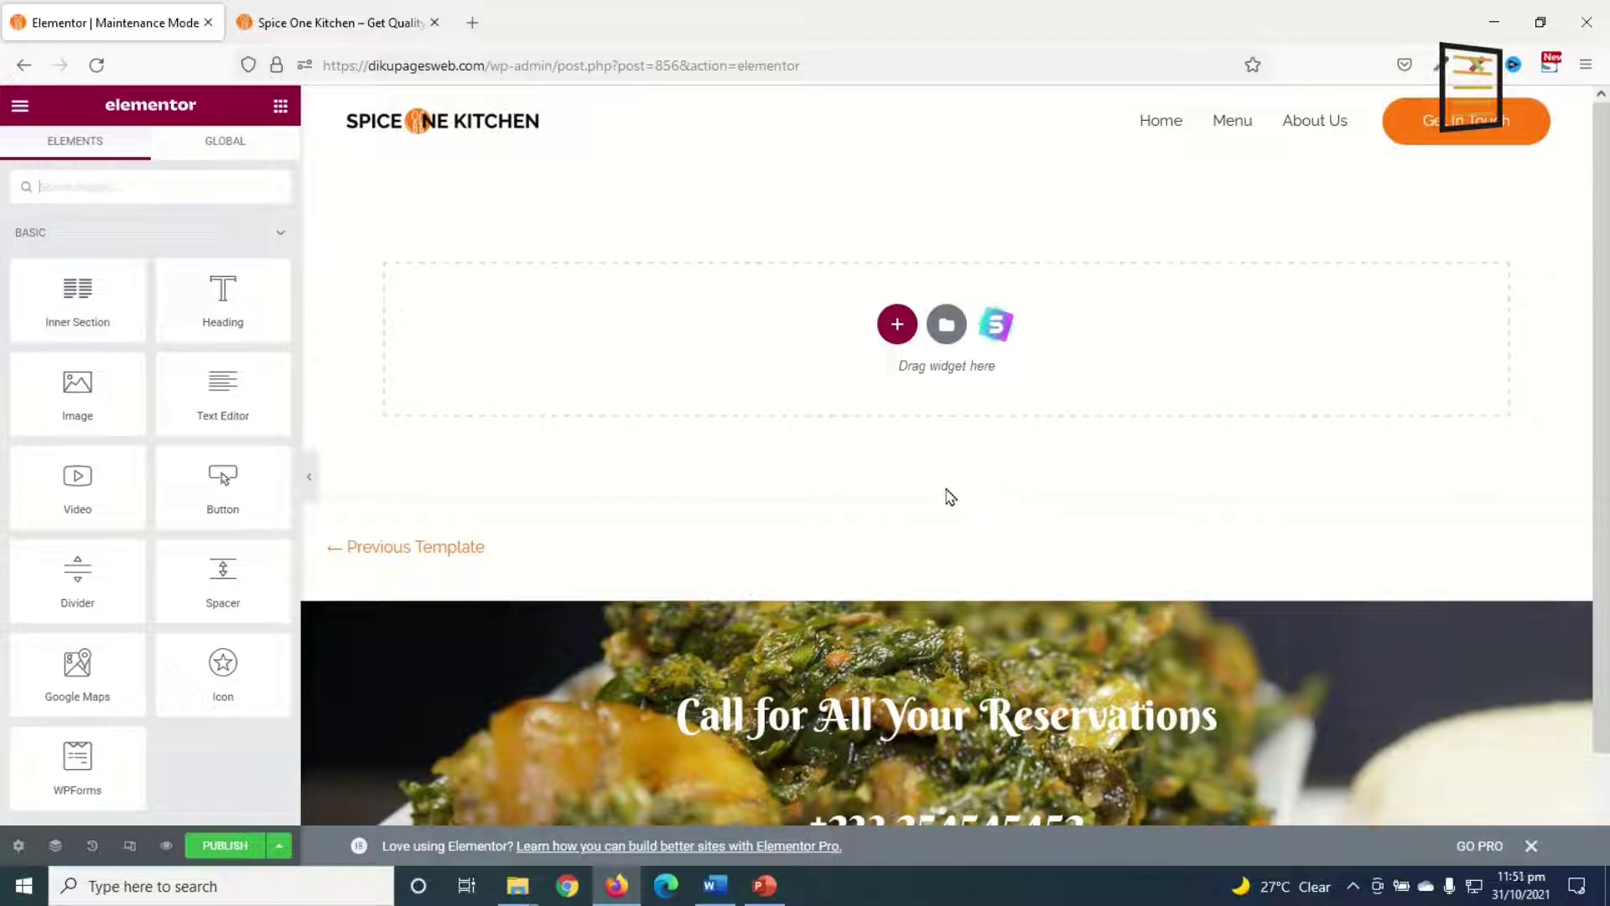
left_click(14, 847)
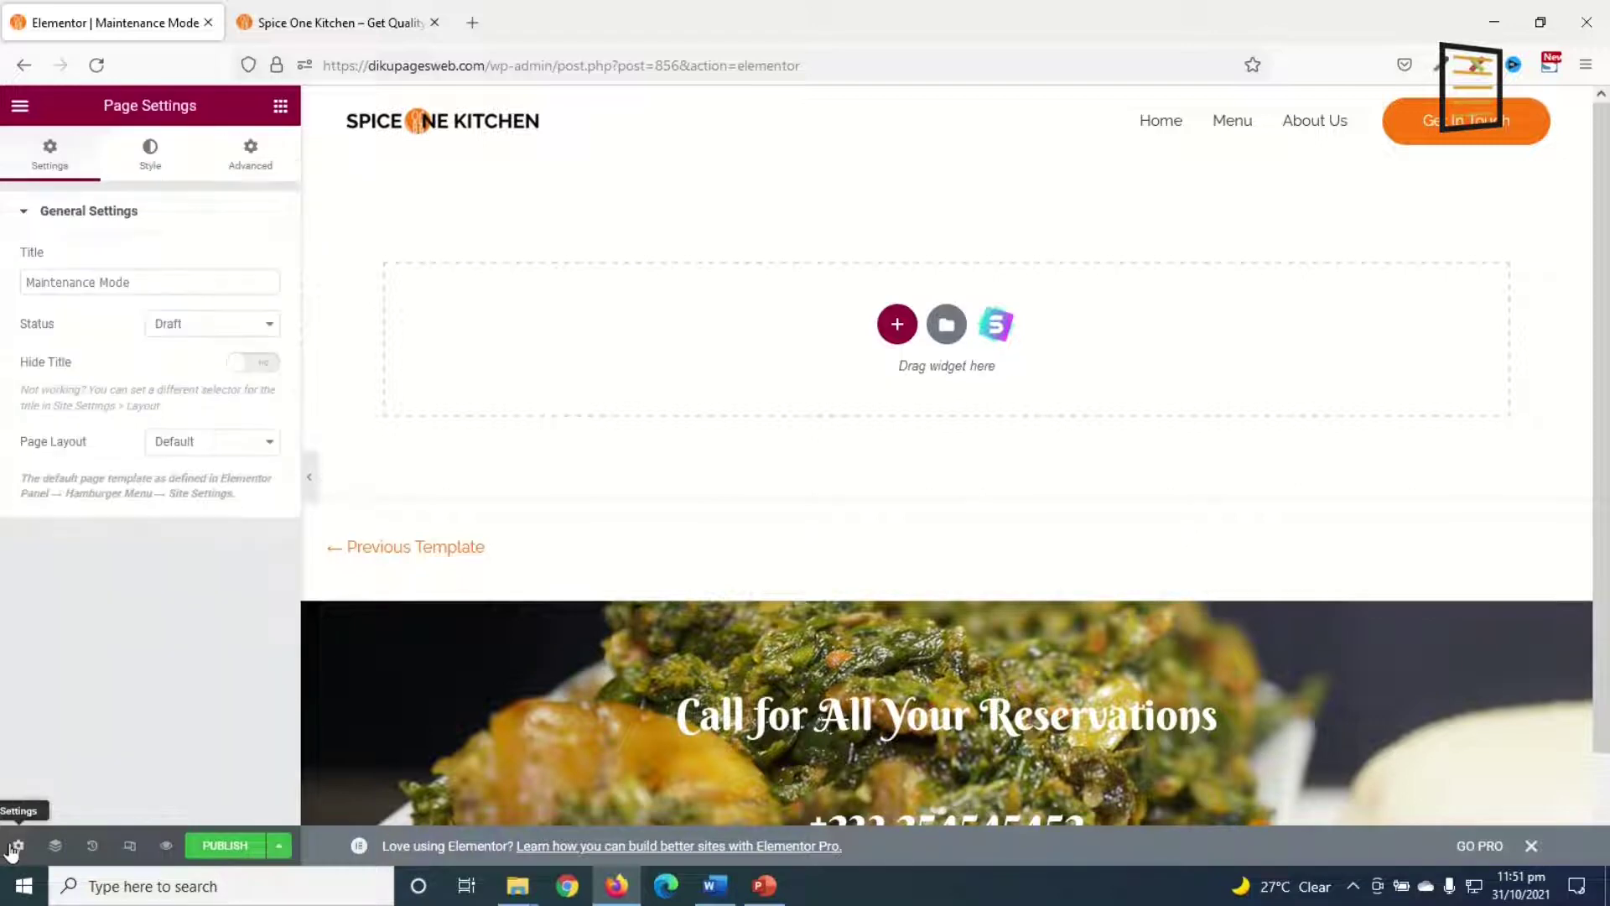
left_click(201, 460)
left_click(247, 498)
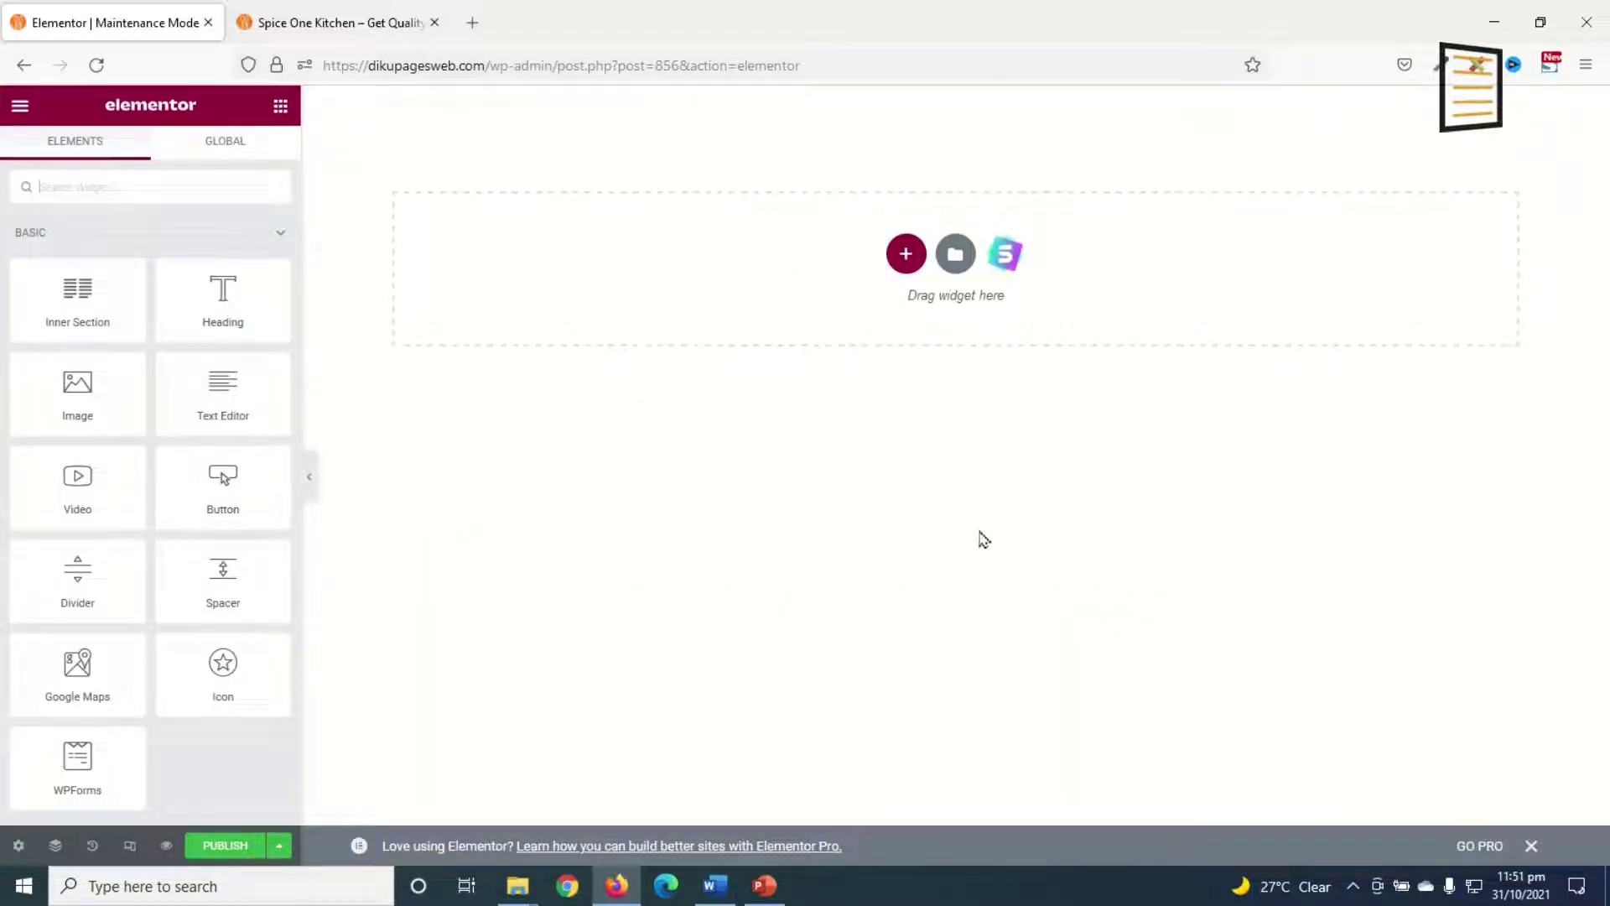
Step: Search the library's page templates for 'maintenance' and insert Maintenance Mode 2
left_click(955, 253)
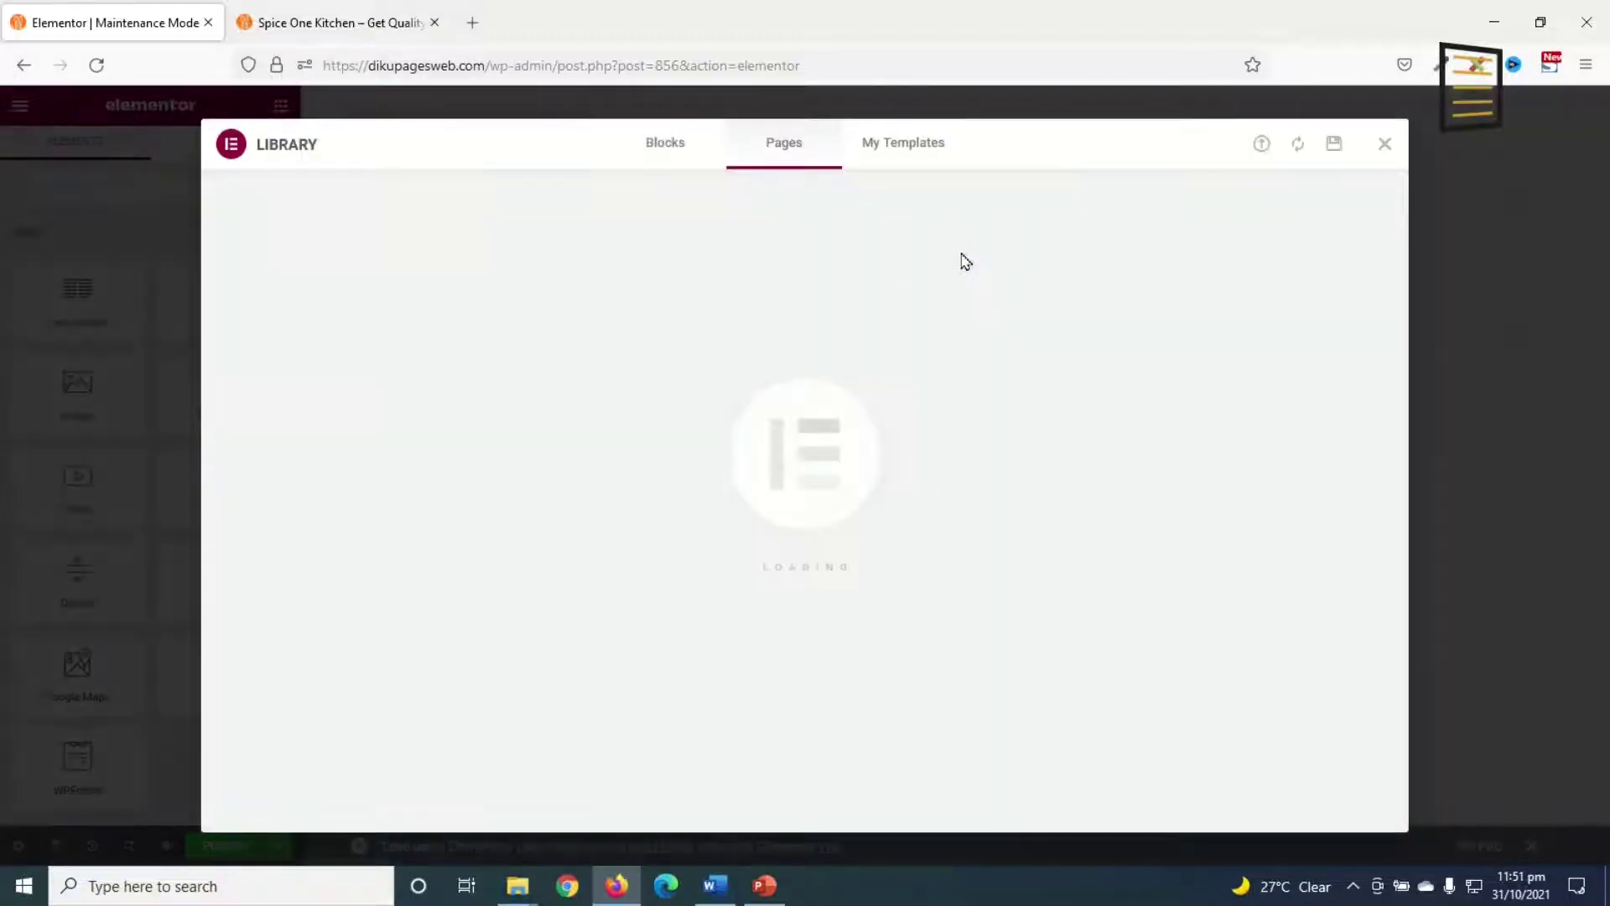
left_click(1201, 210)
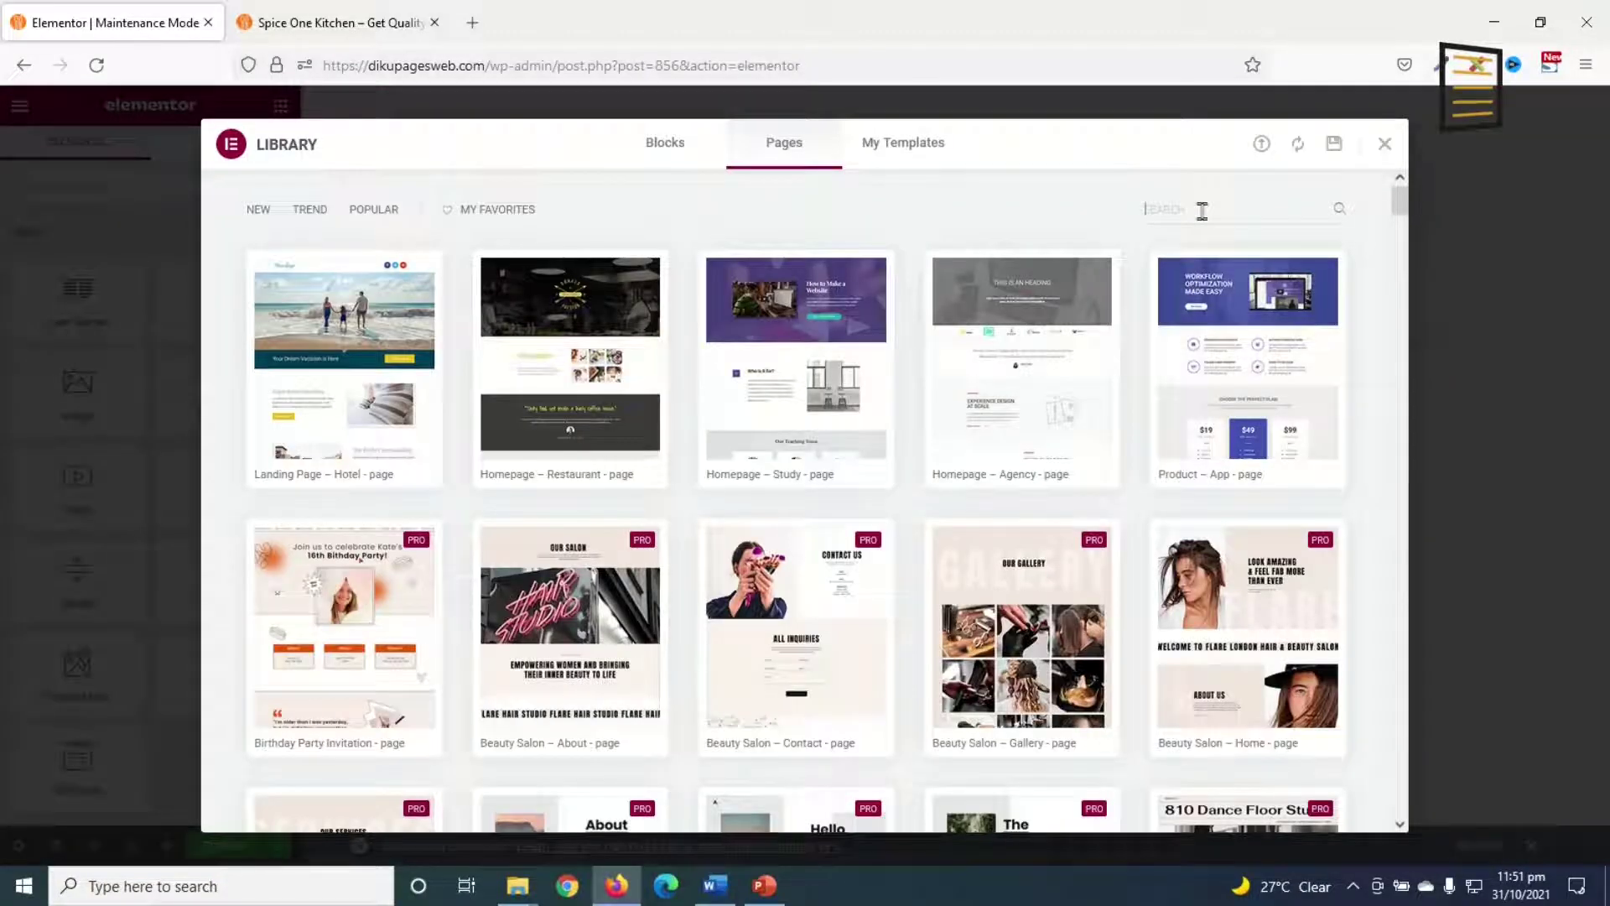
type("maintenance")
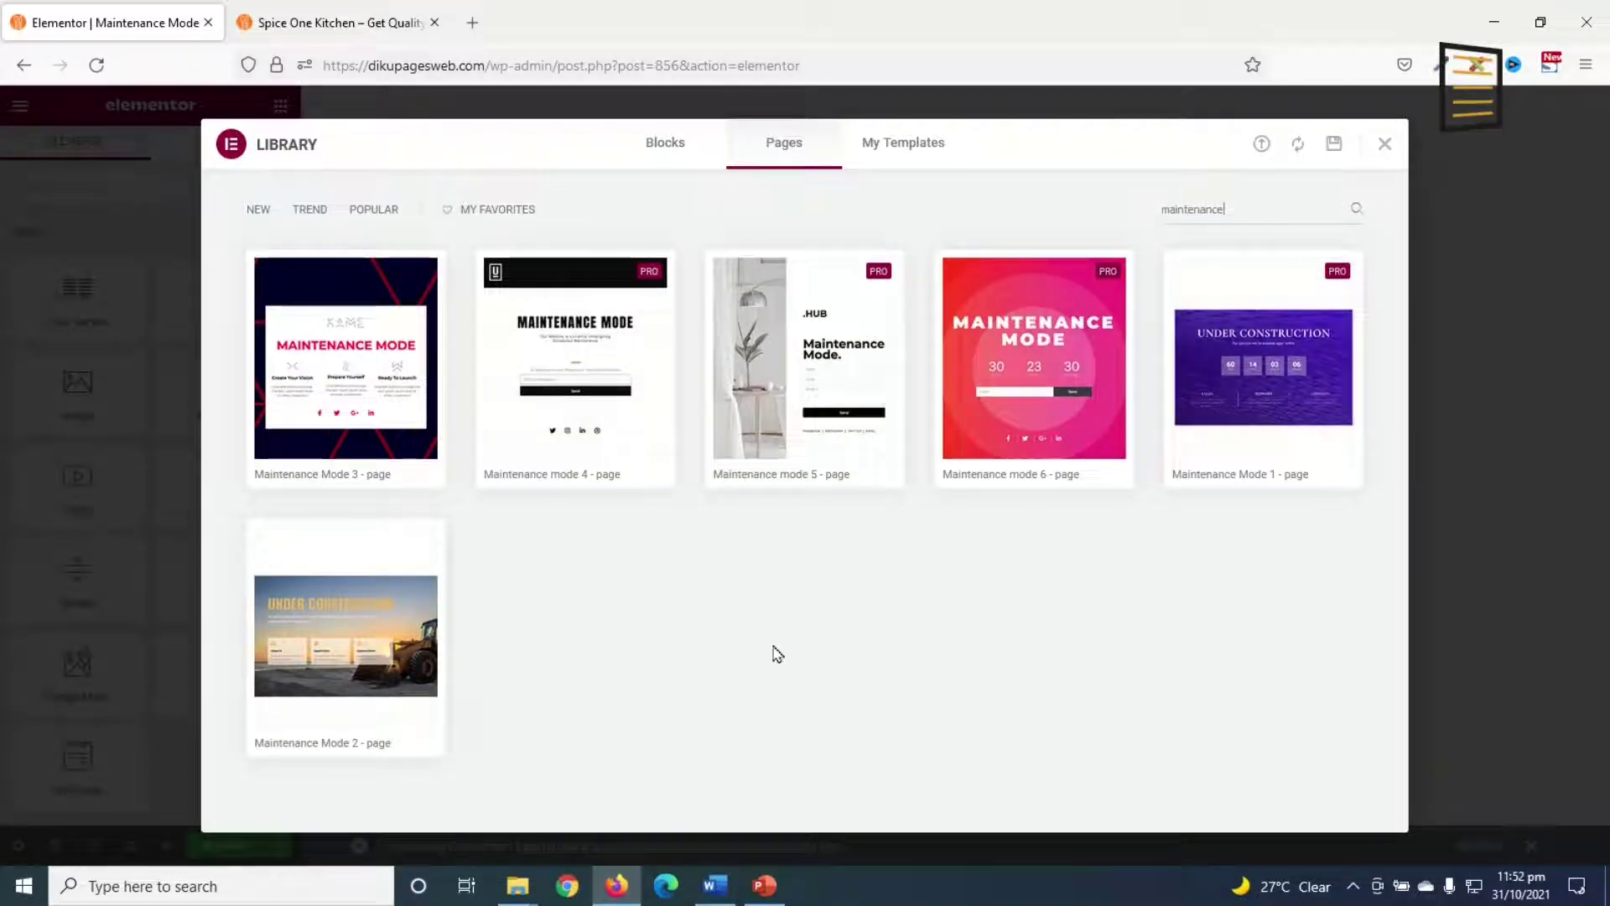
mouse_move(334, 644)
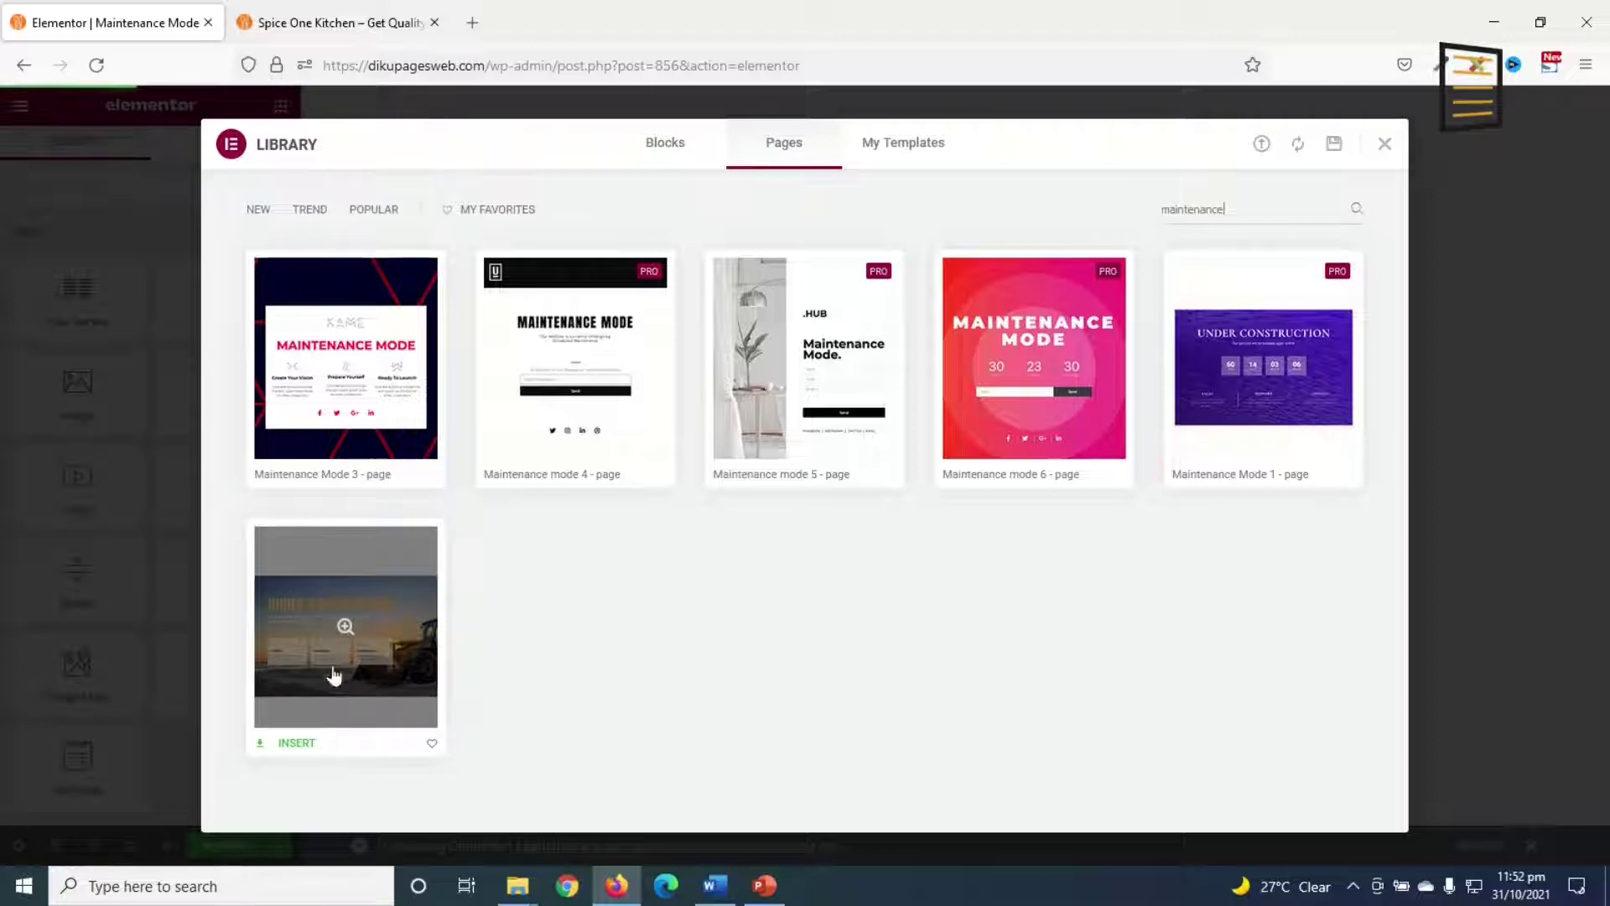
left_click(296, 743)
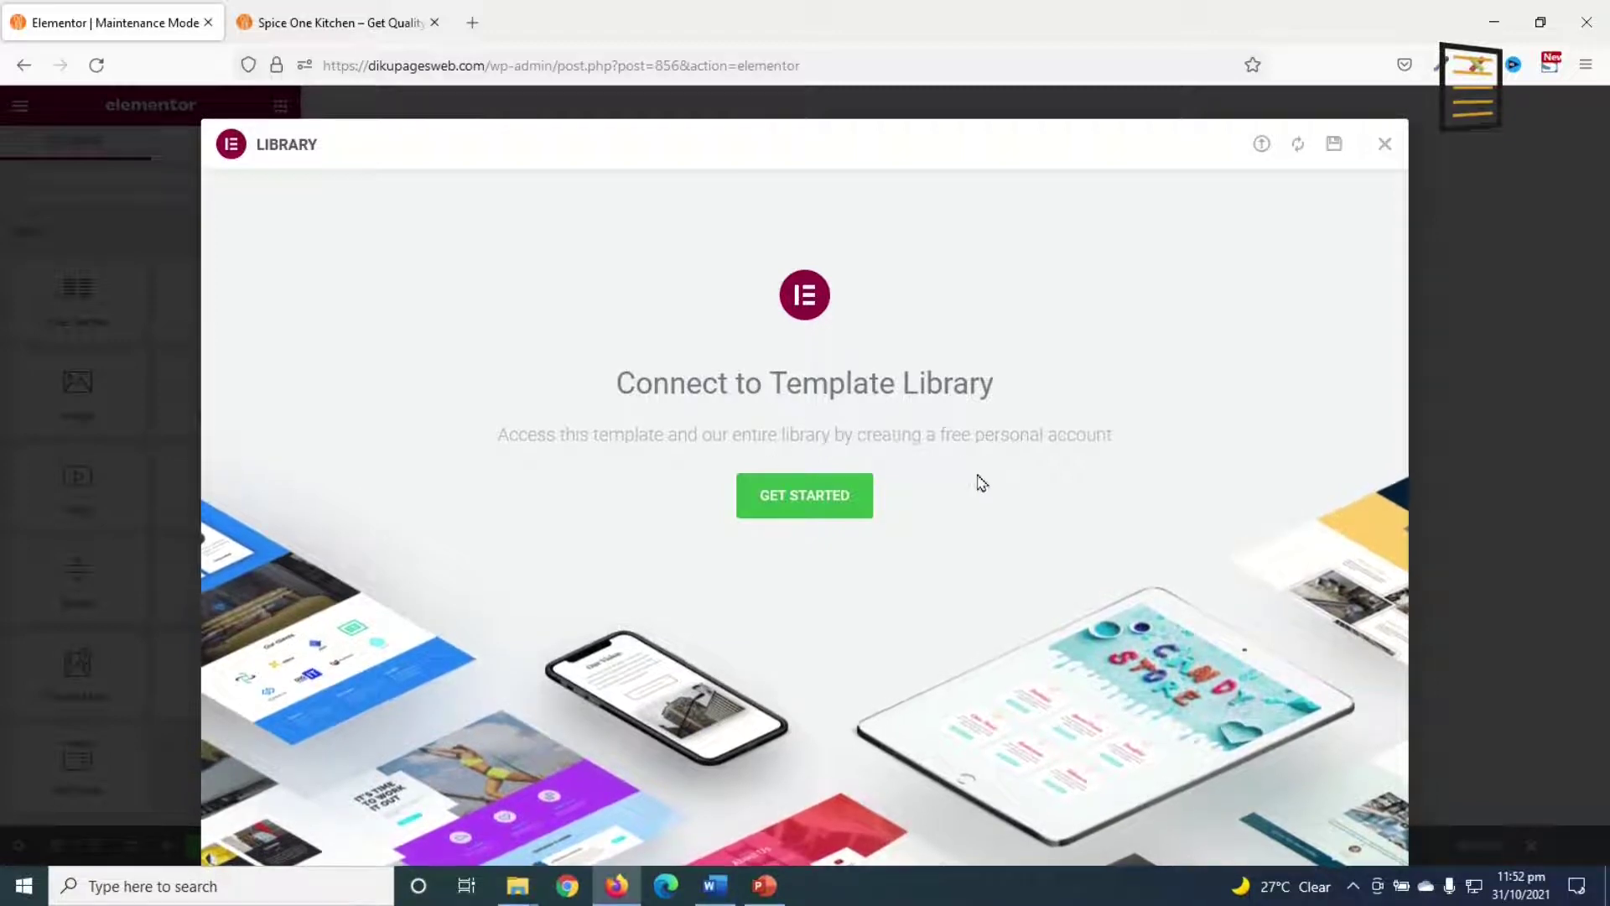
Step: Connect the site to the Elementor template library so Maintenance Mode 2 is inserted
left_click(788, 513)
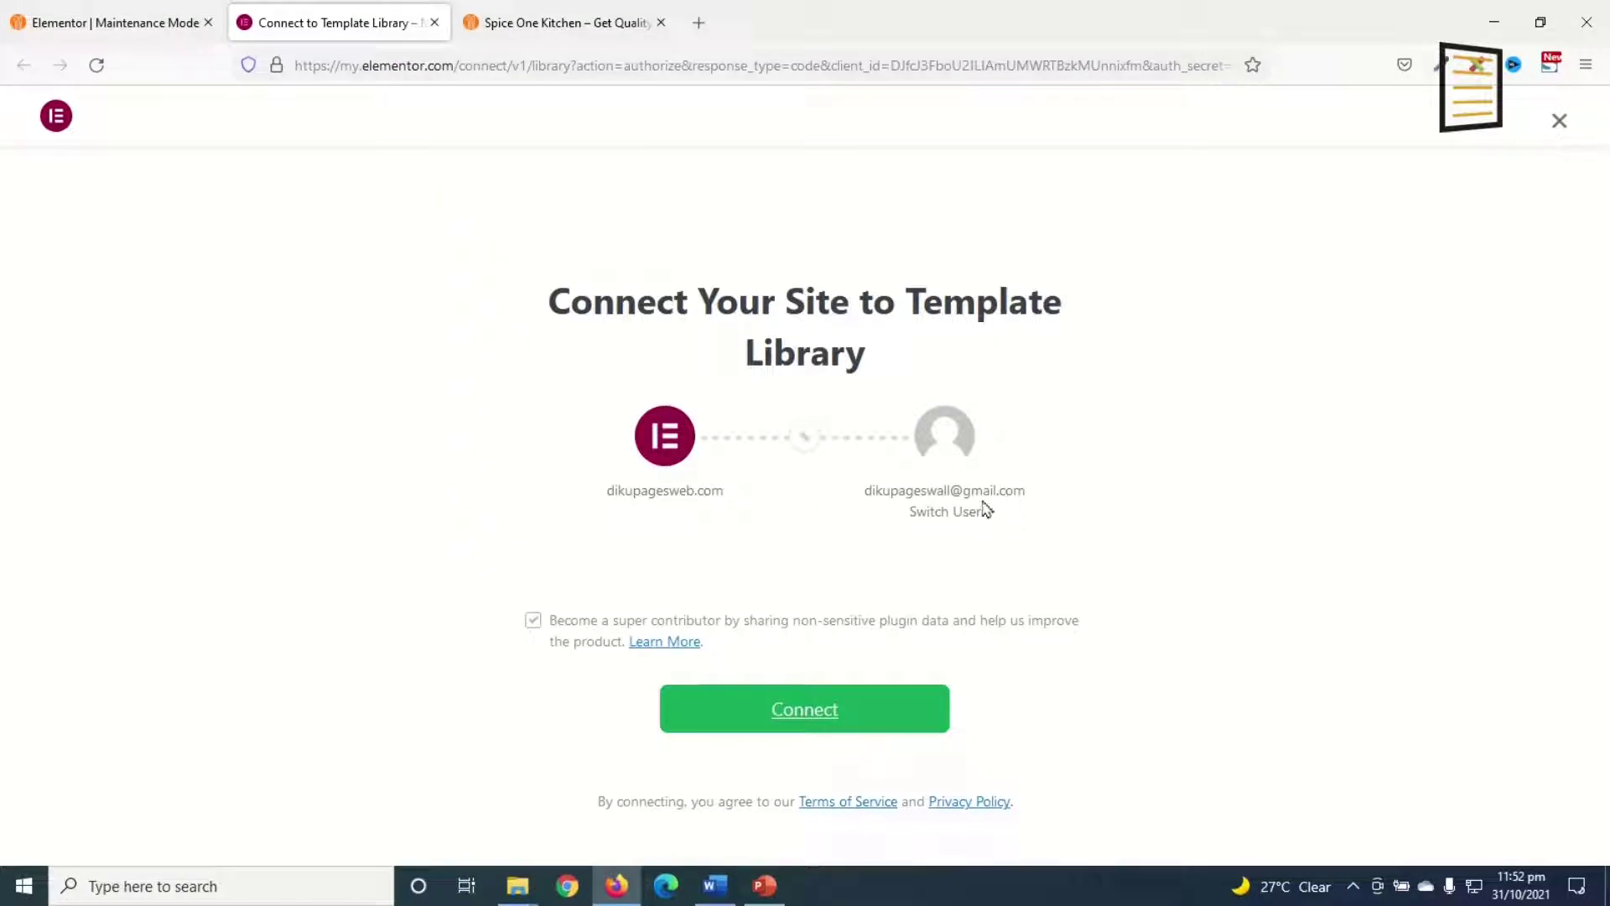
left_click(798, 712)
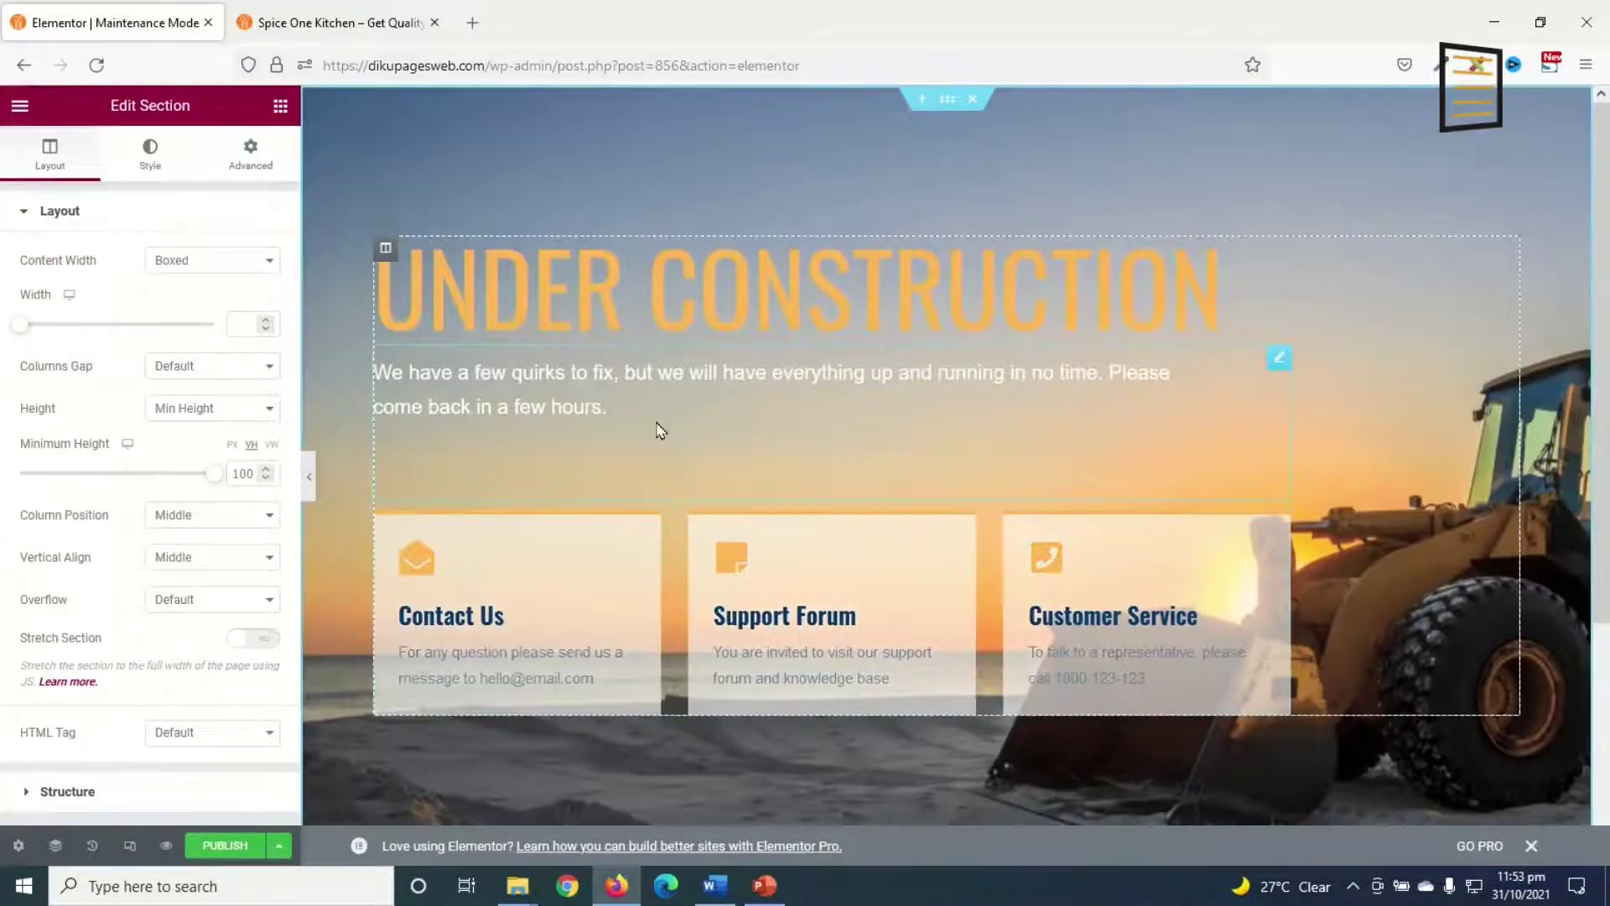
Step: Replace the Under Construction heading text with 'site under maintenance'
left_click(724, 309)
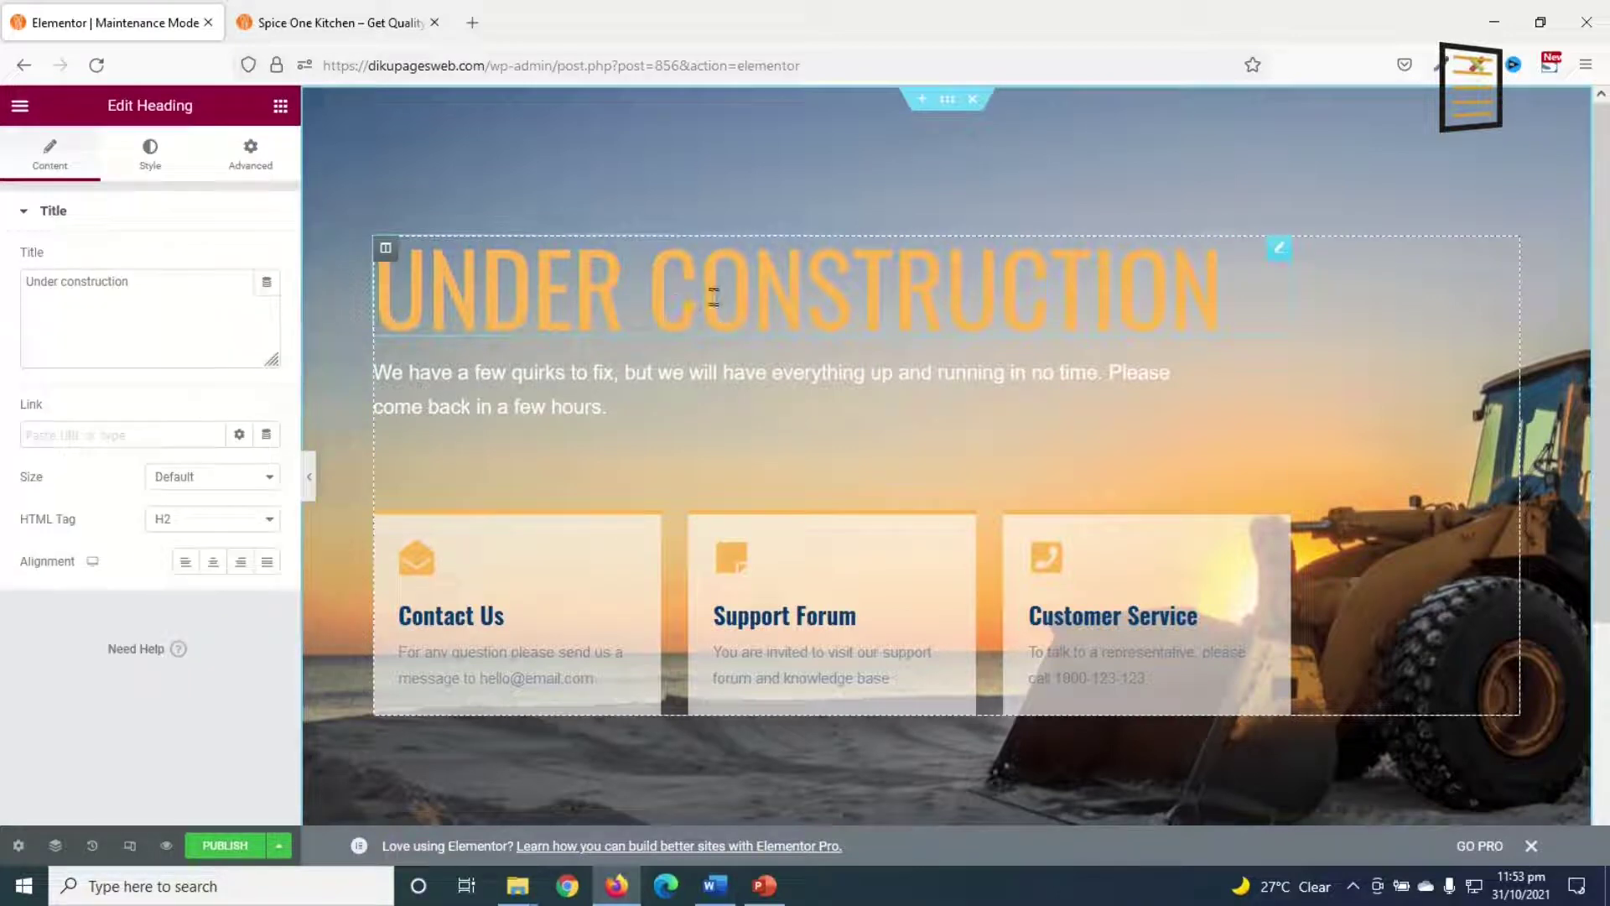
left_click_drag(154, 280, 2, 309)
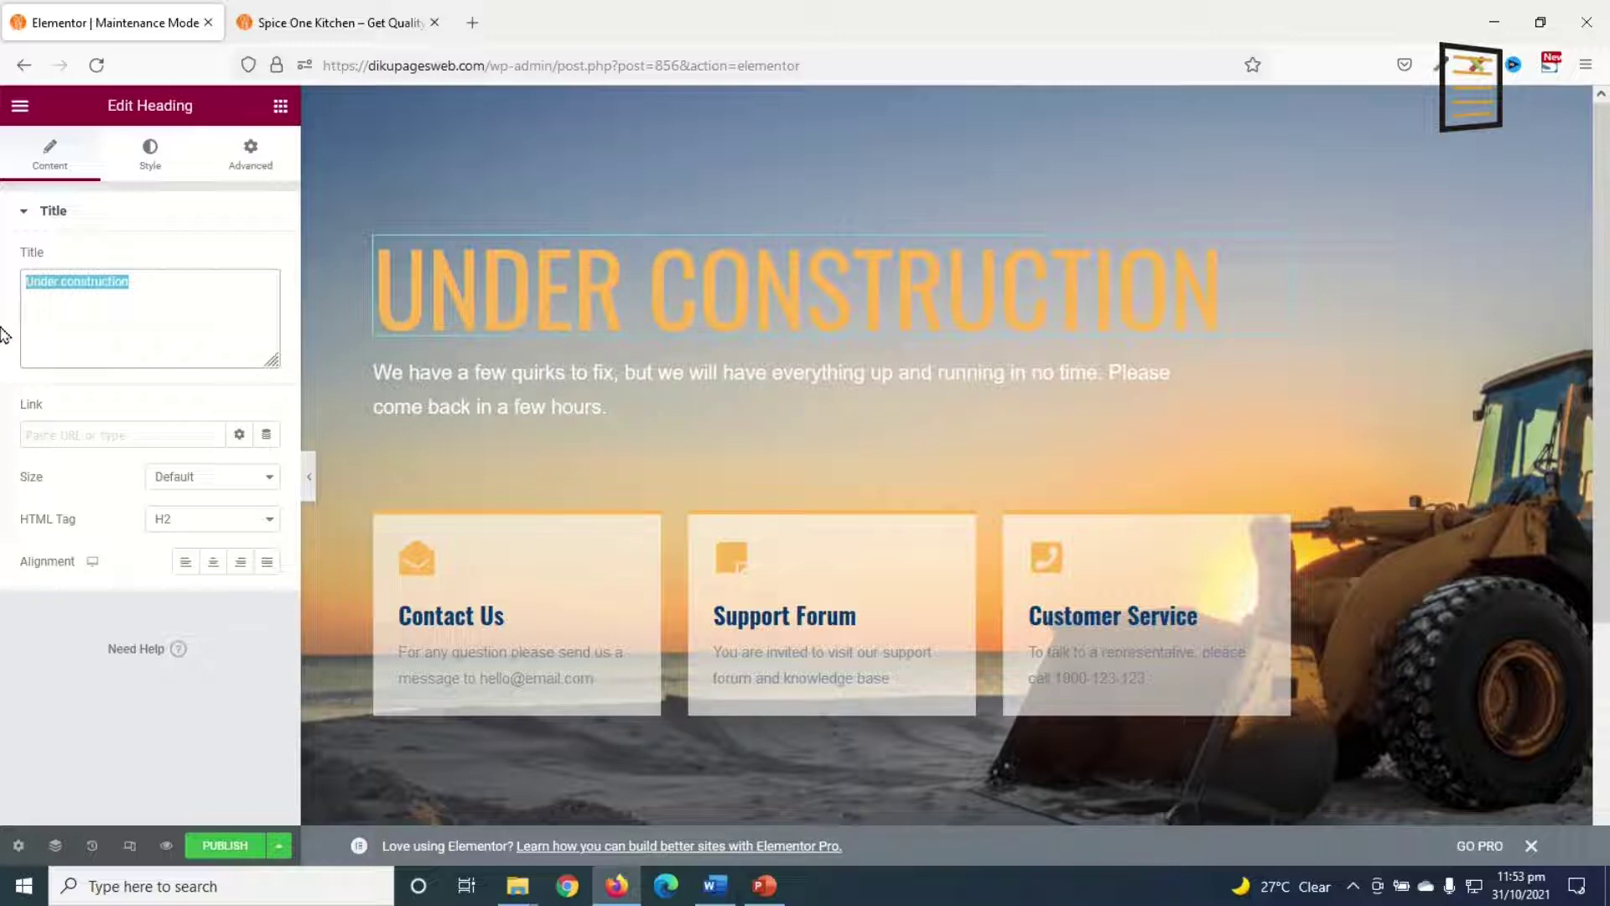
type("site under maint")
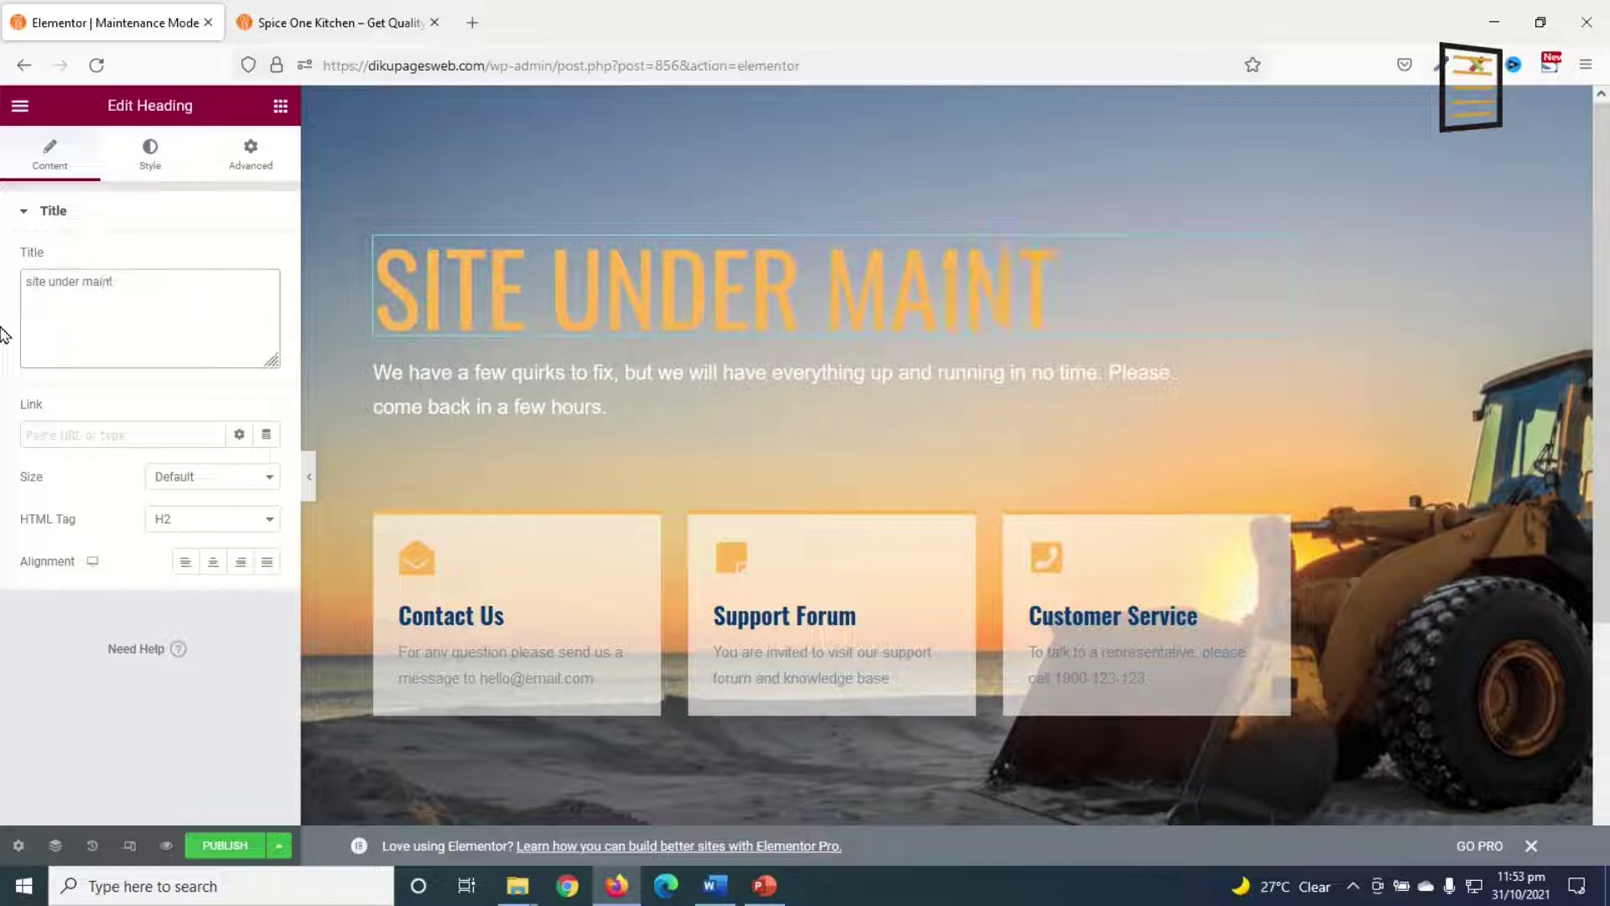
type("enance")
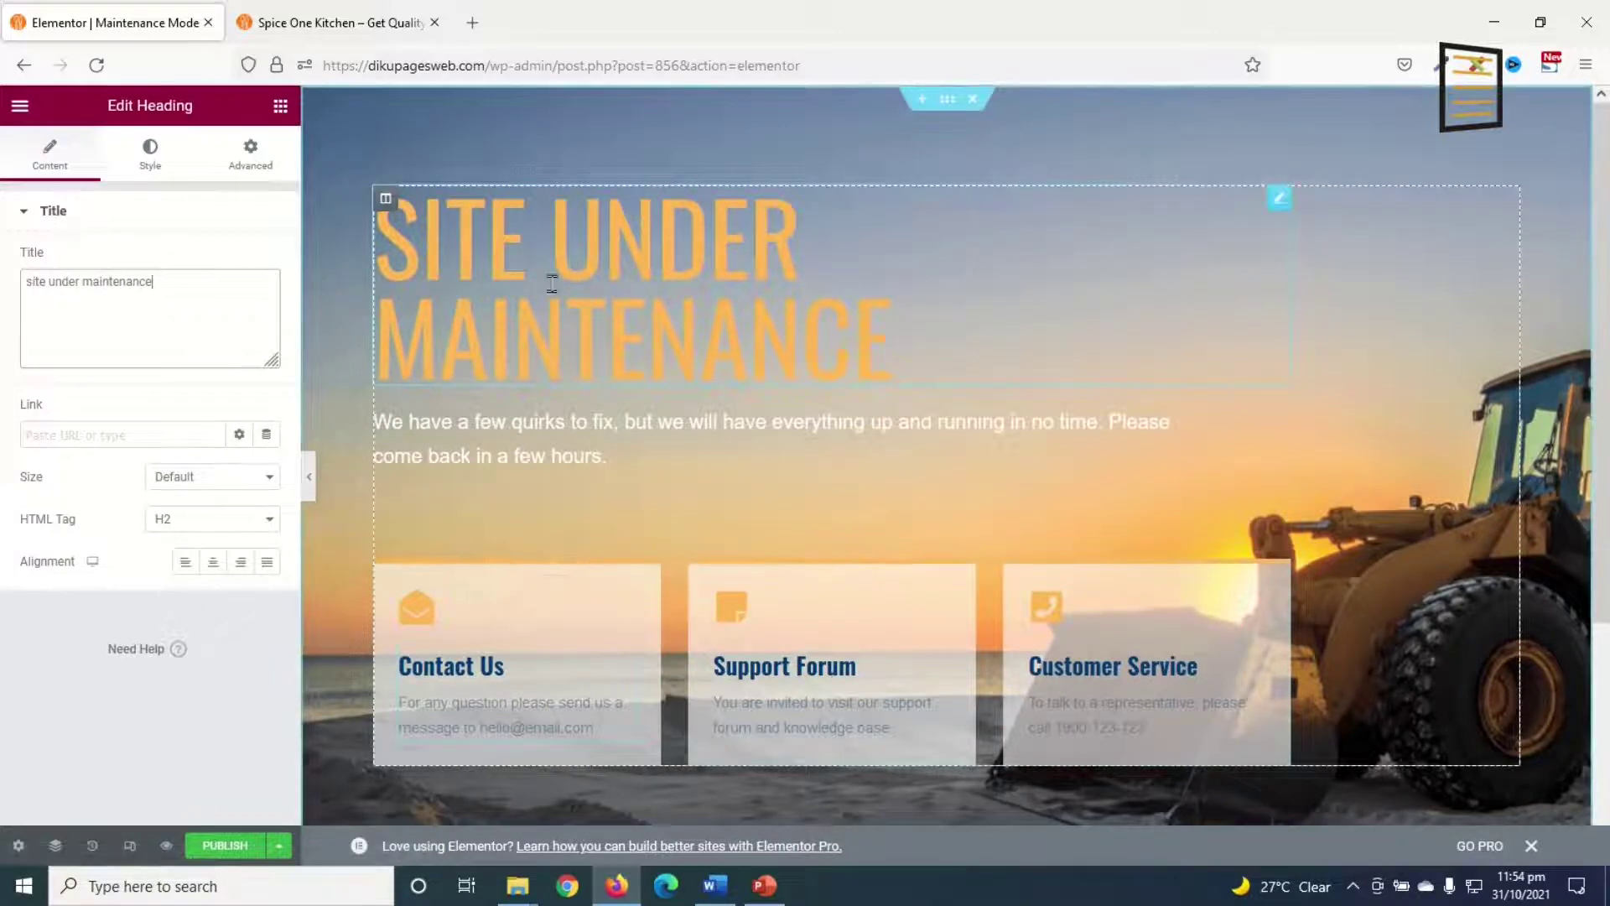
Step: Set the heading's font size to 80 and its colour to orange Saved Color #6
left_click(149, 156)
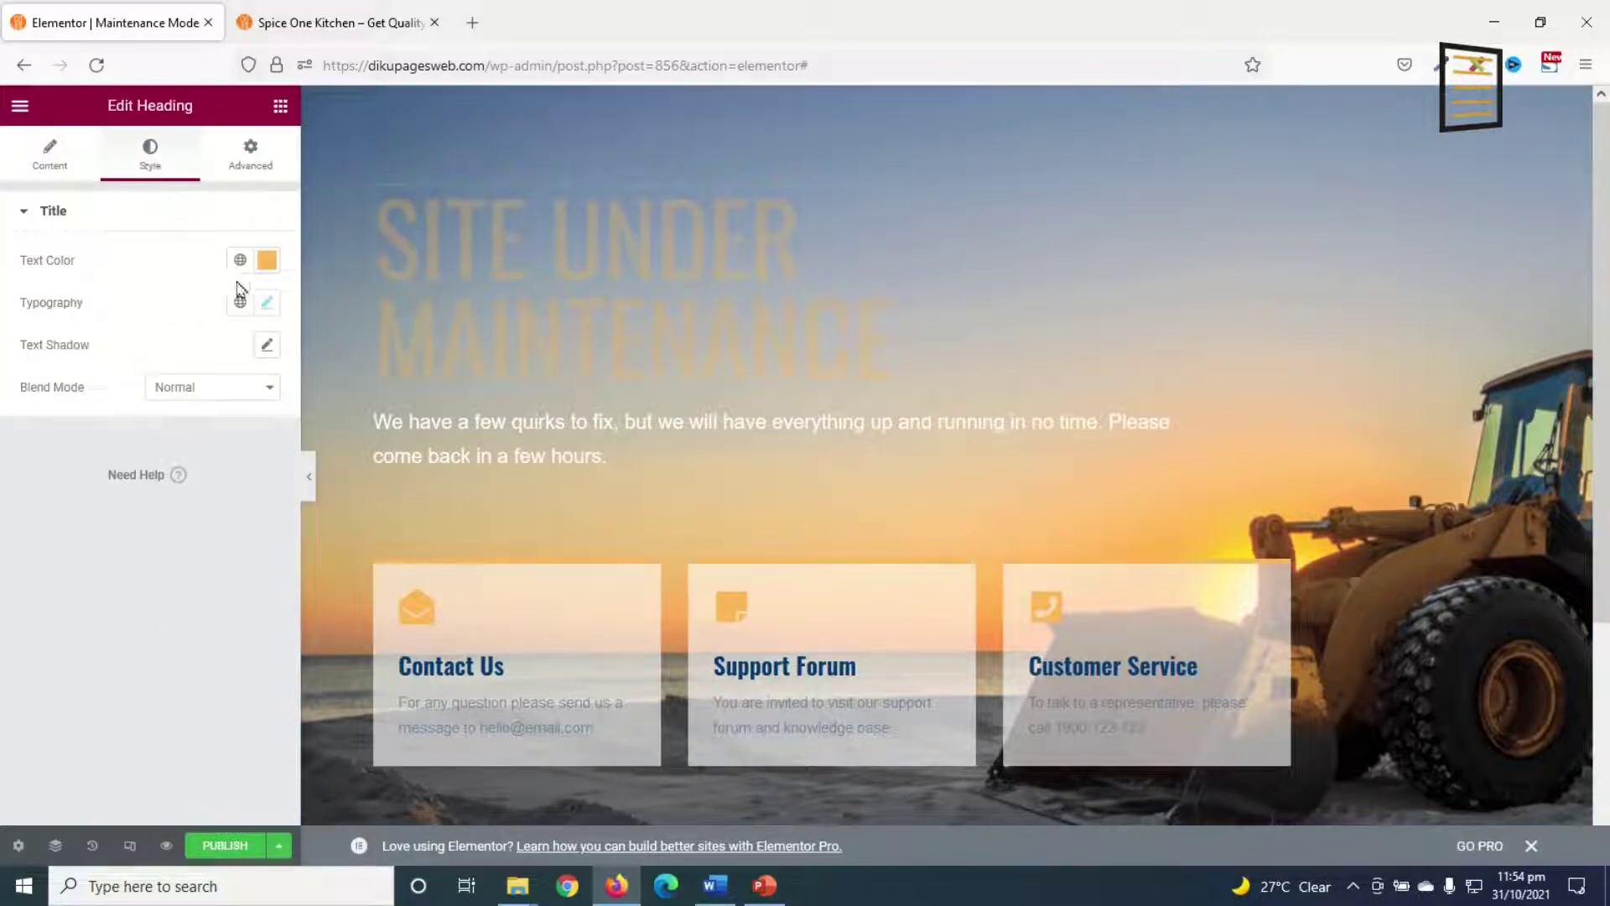
left_click(266, 302)
double_click(224, 461)
type("8")
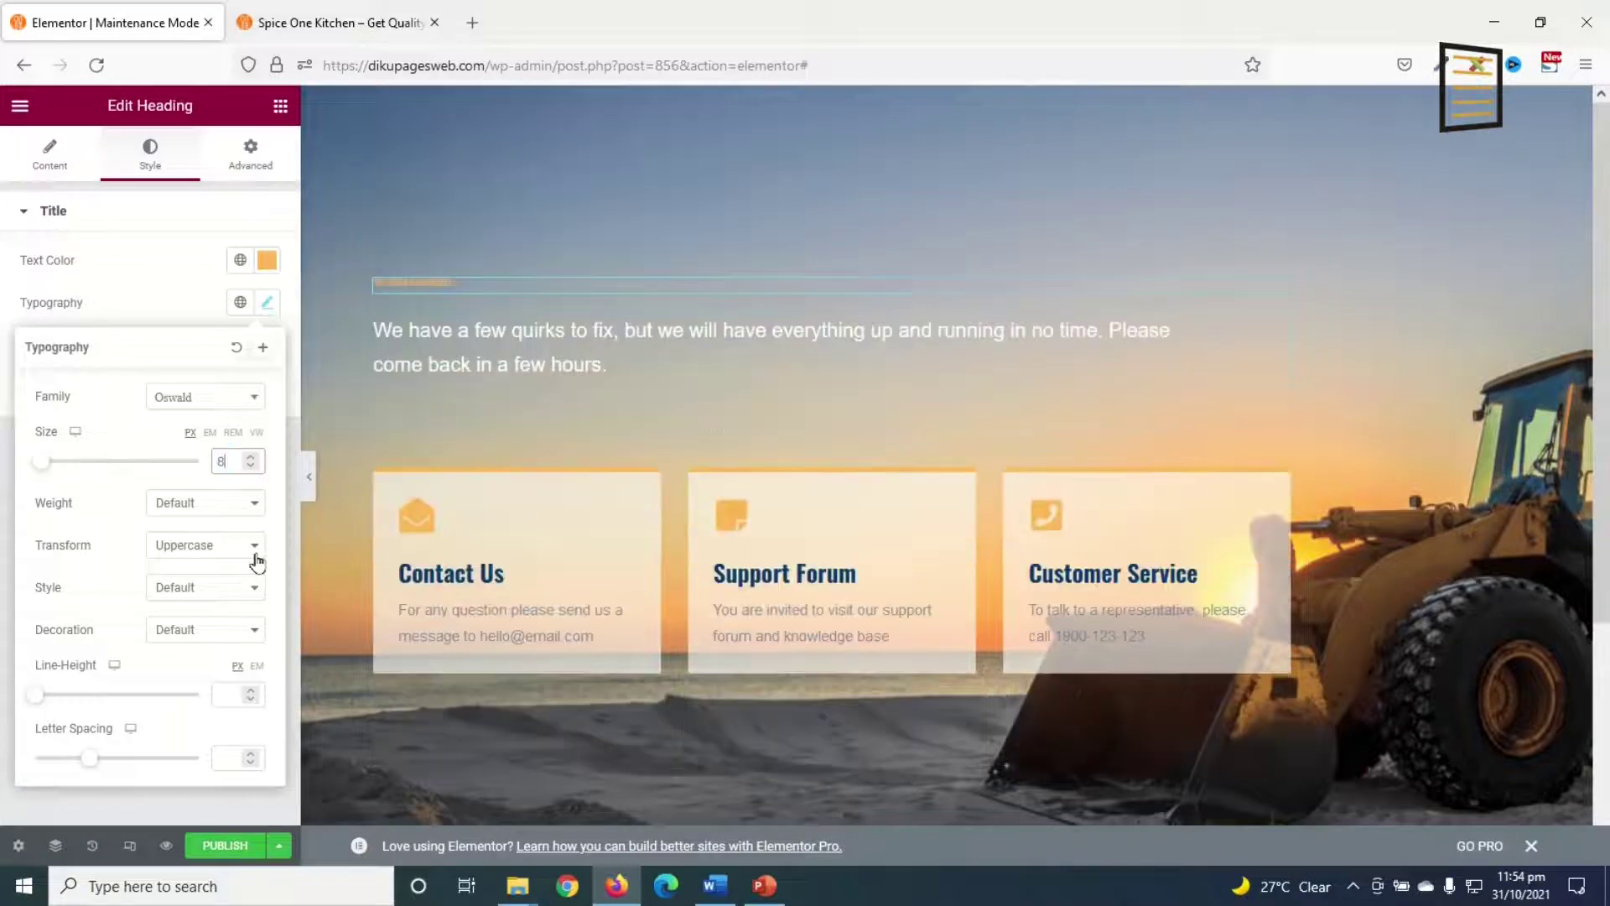
type("0")
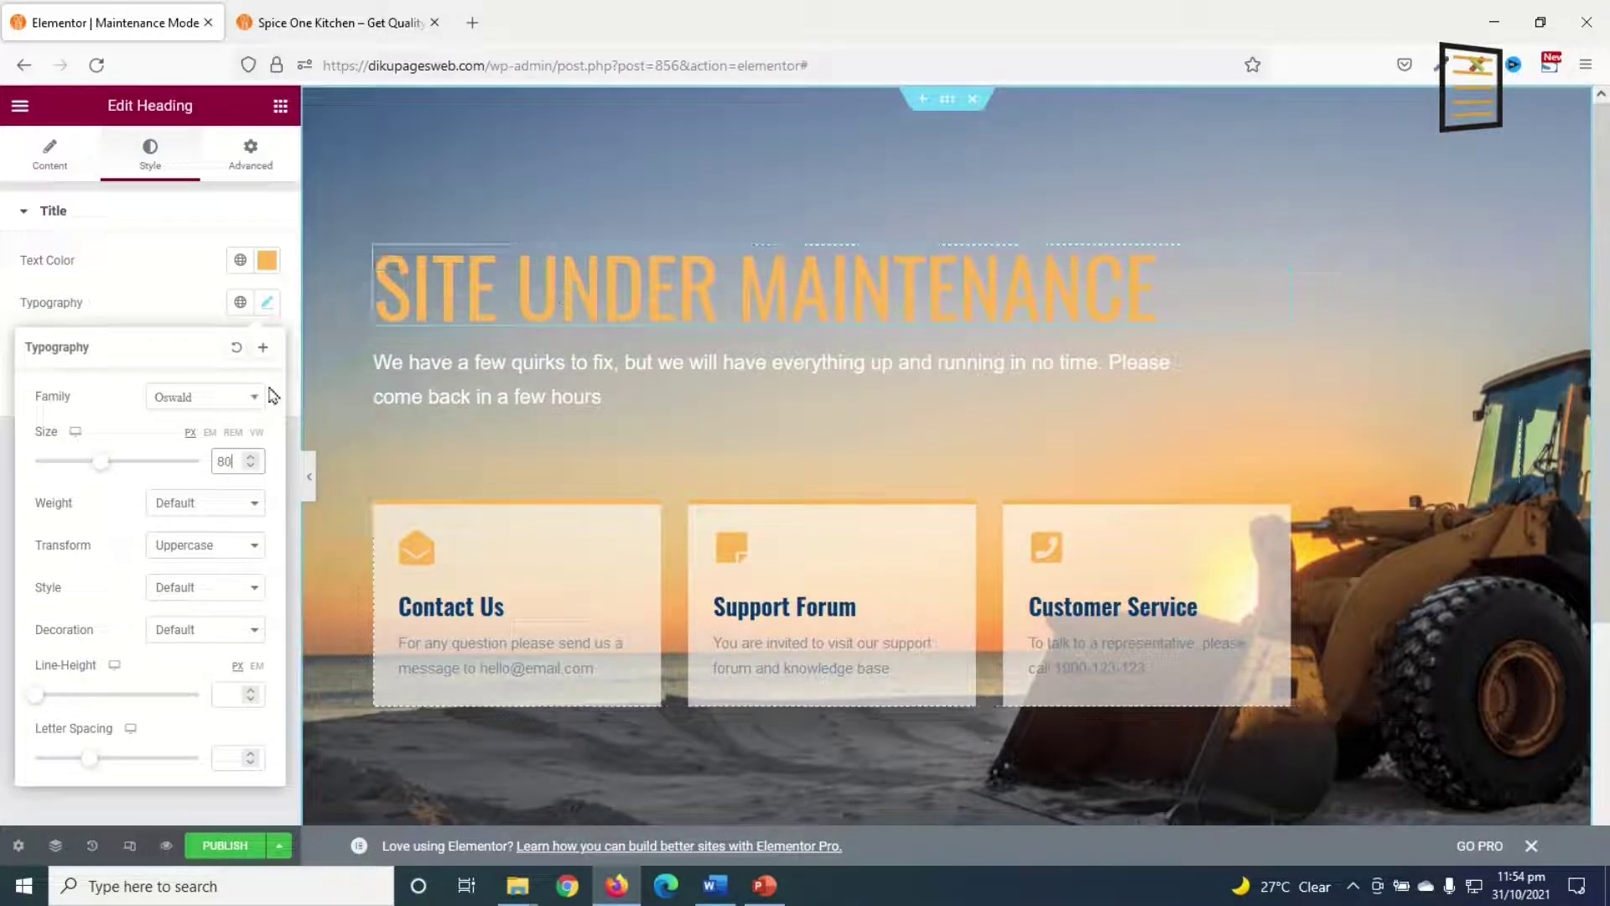
left_click(240, 260)
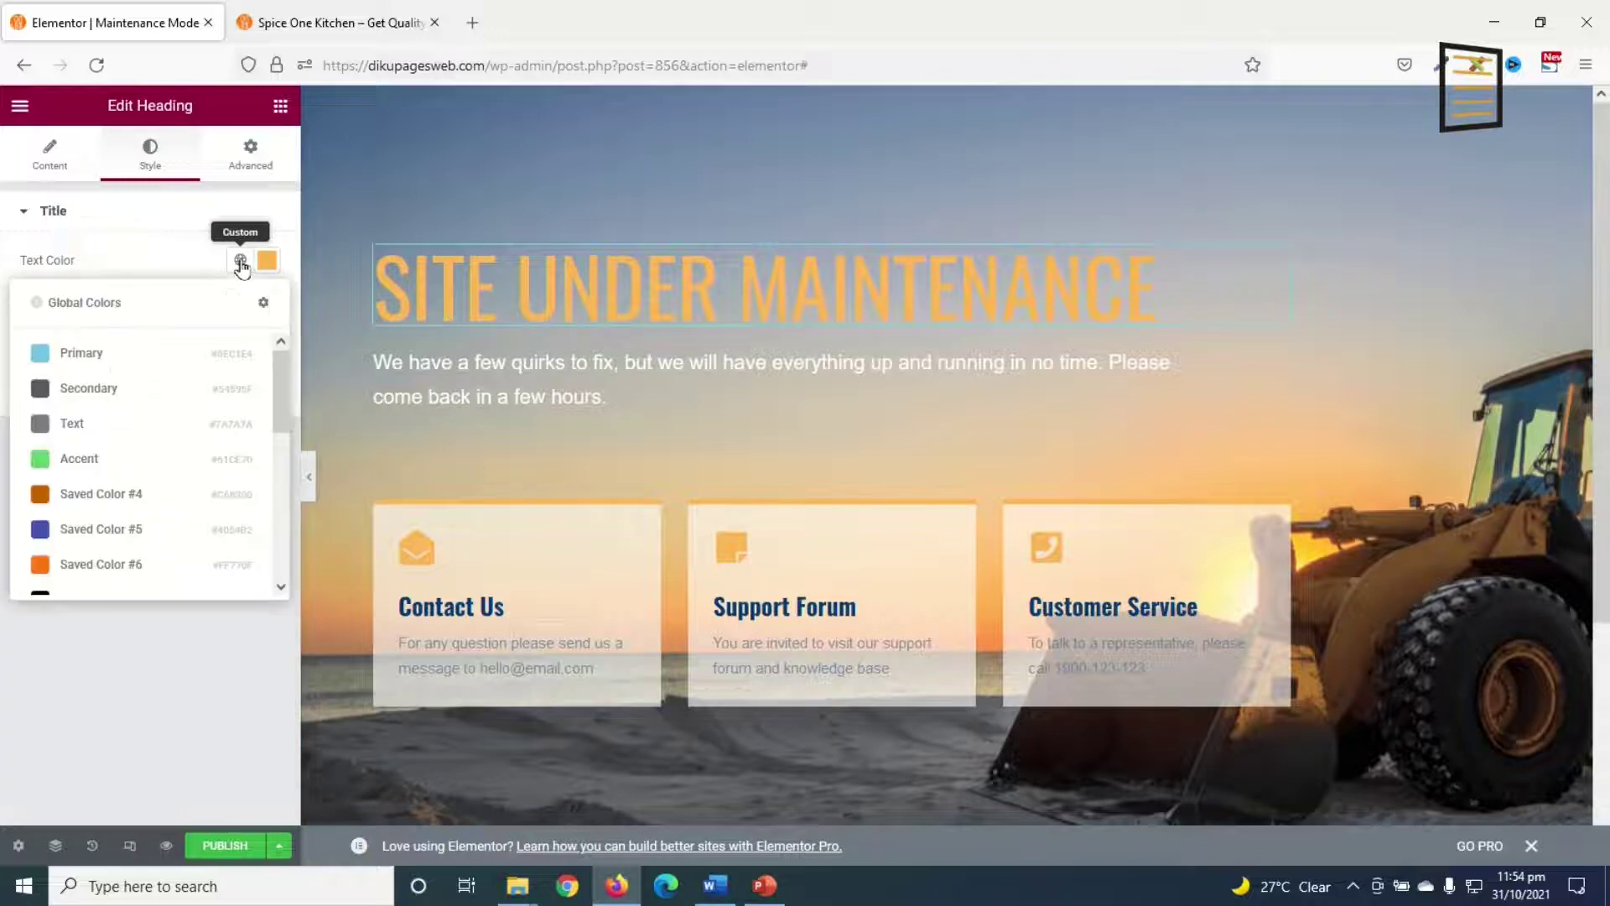
left_click(104, 569)
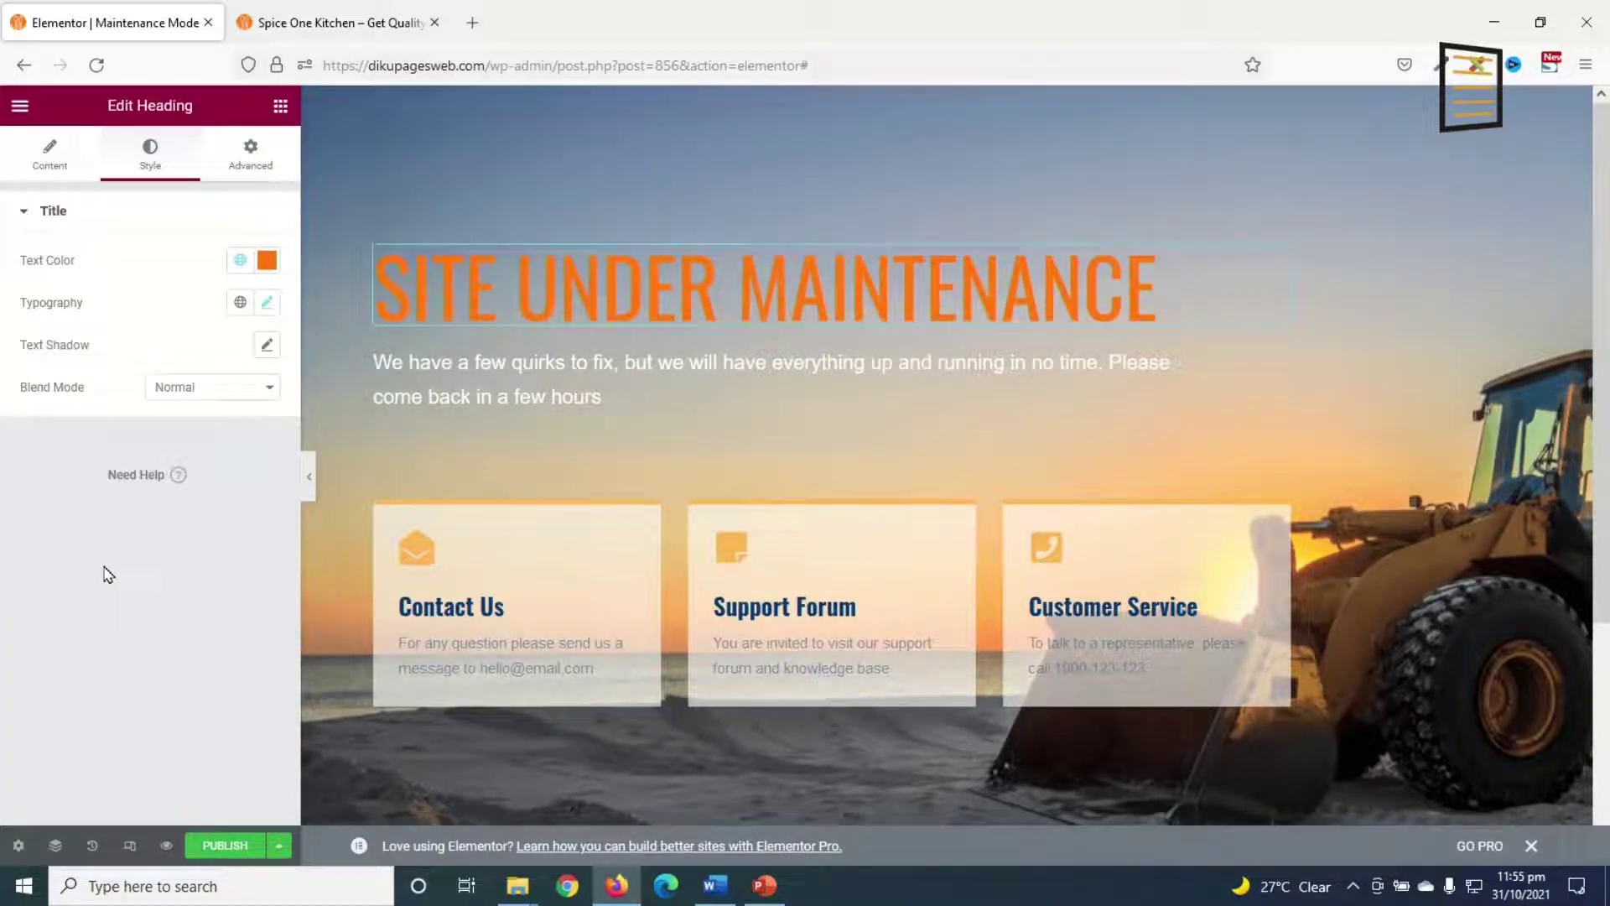
Step: Paste the site's own email address over the old one in the Contact Us description
left_click(478, 606)
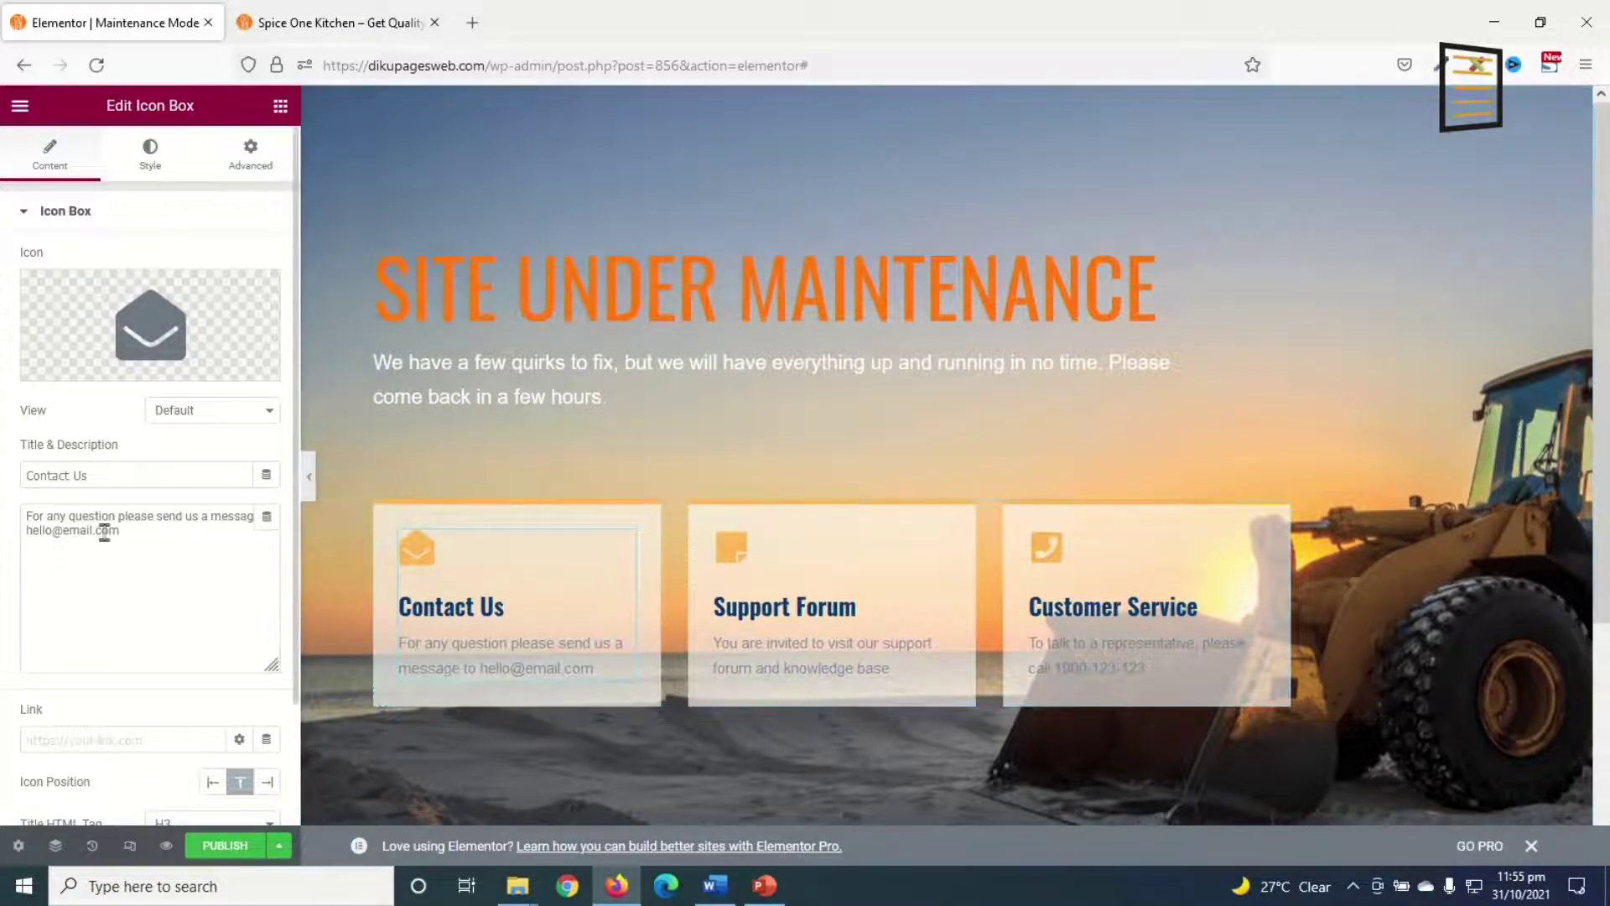
left_click_drag(133, 531, 22, 542)
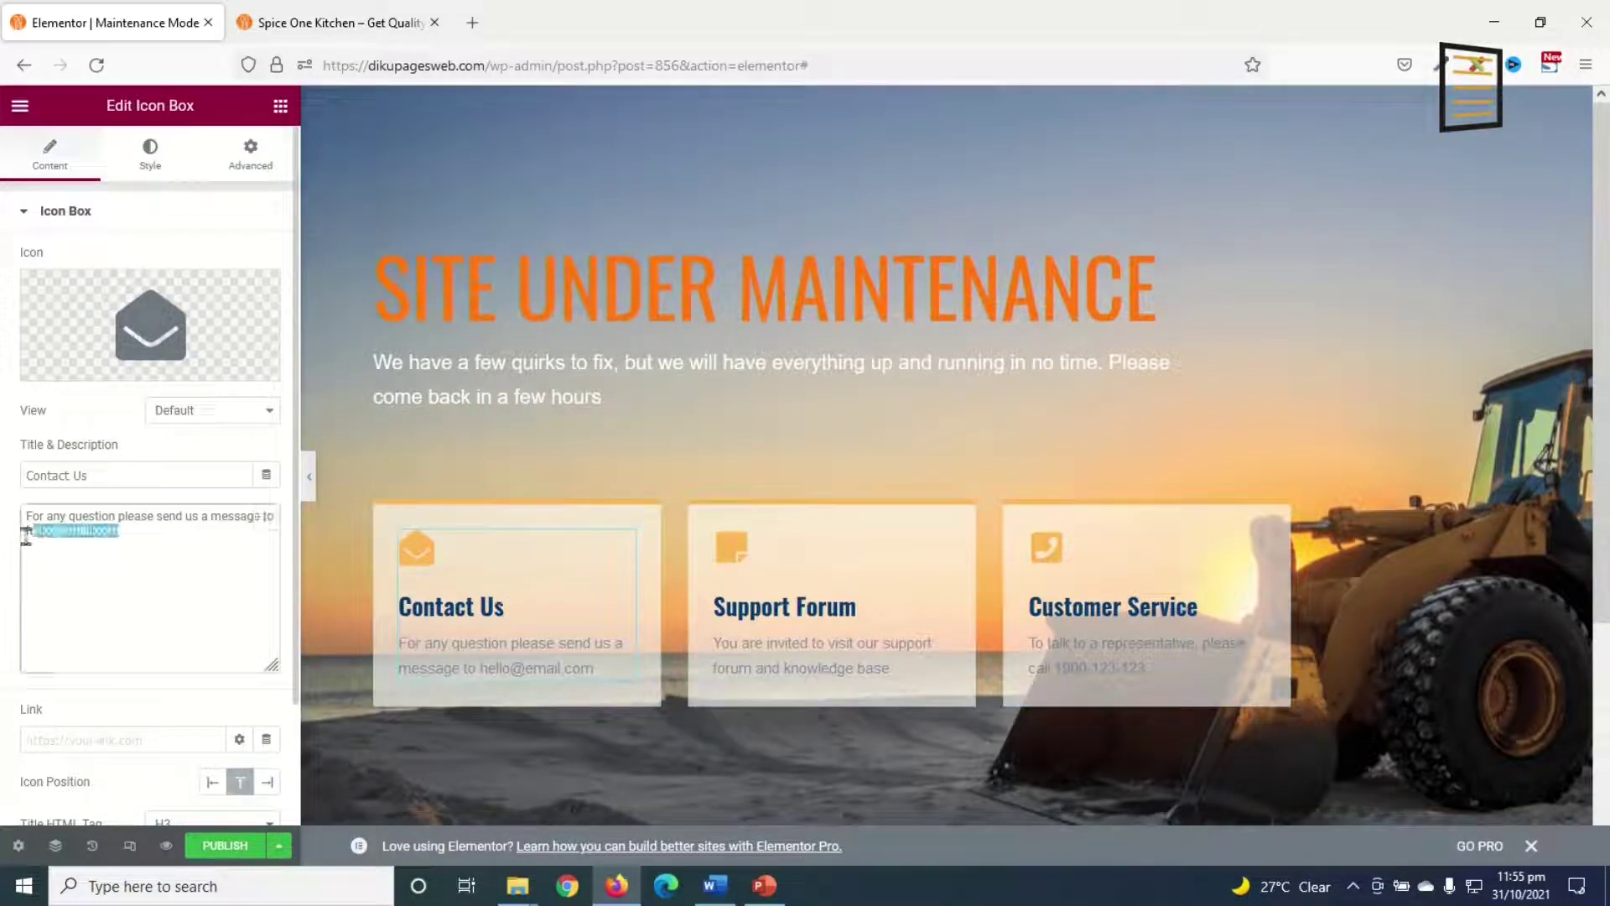
key("ctrl+v")
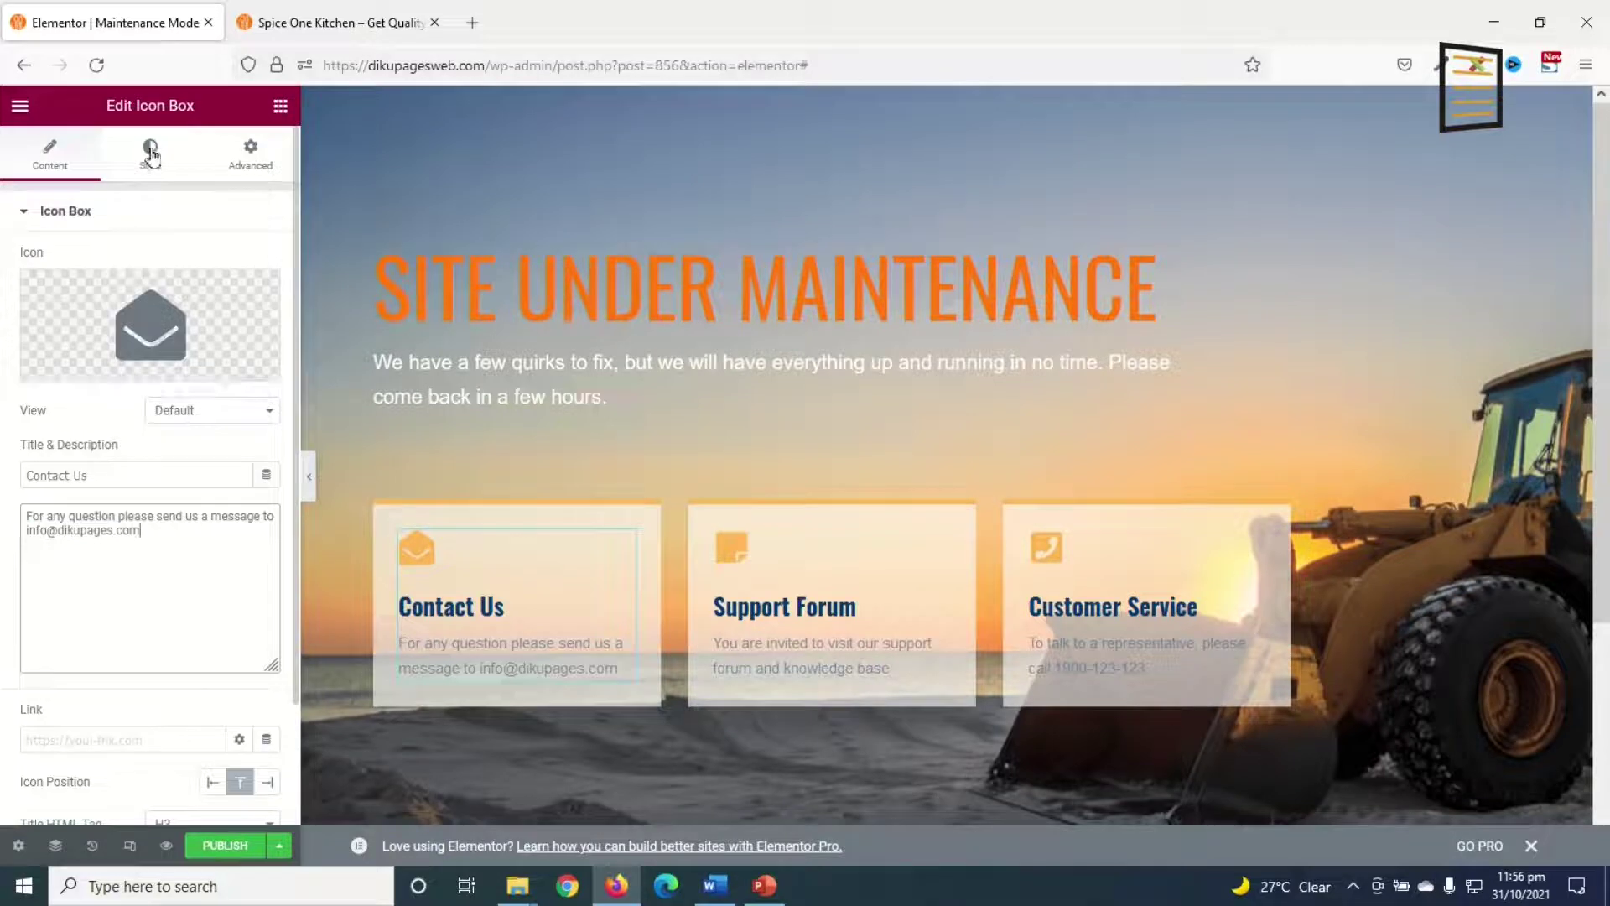
Step: Make the Contact Us icon the orange global colour and its title black #000000
left_click(150, 151)
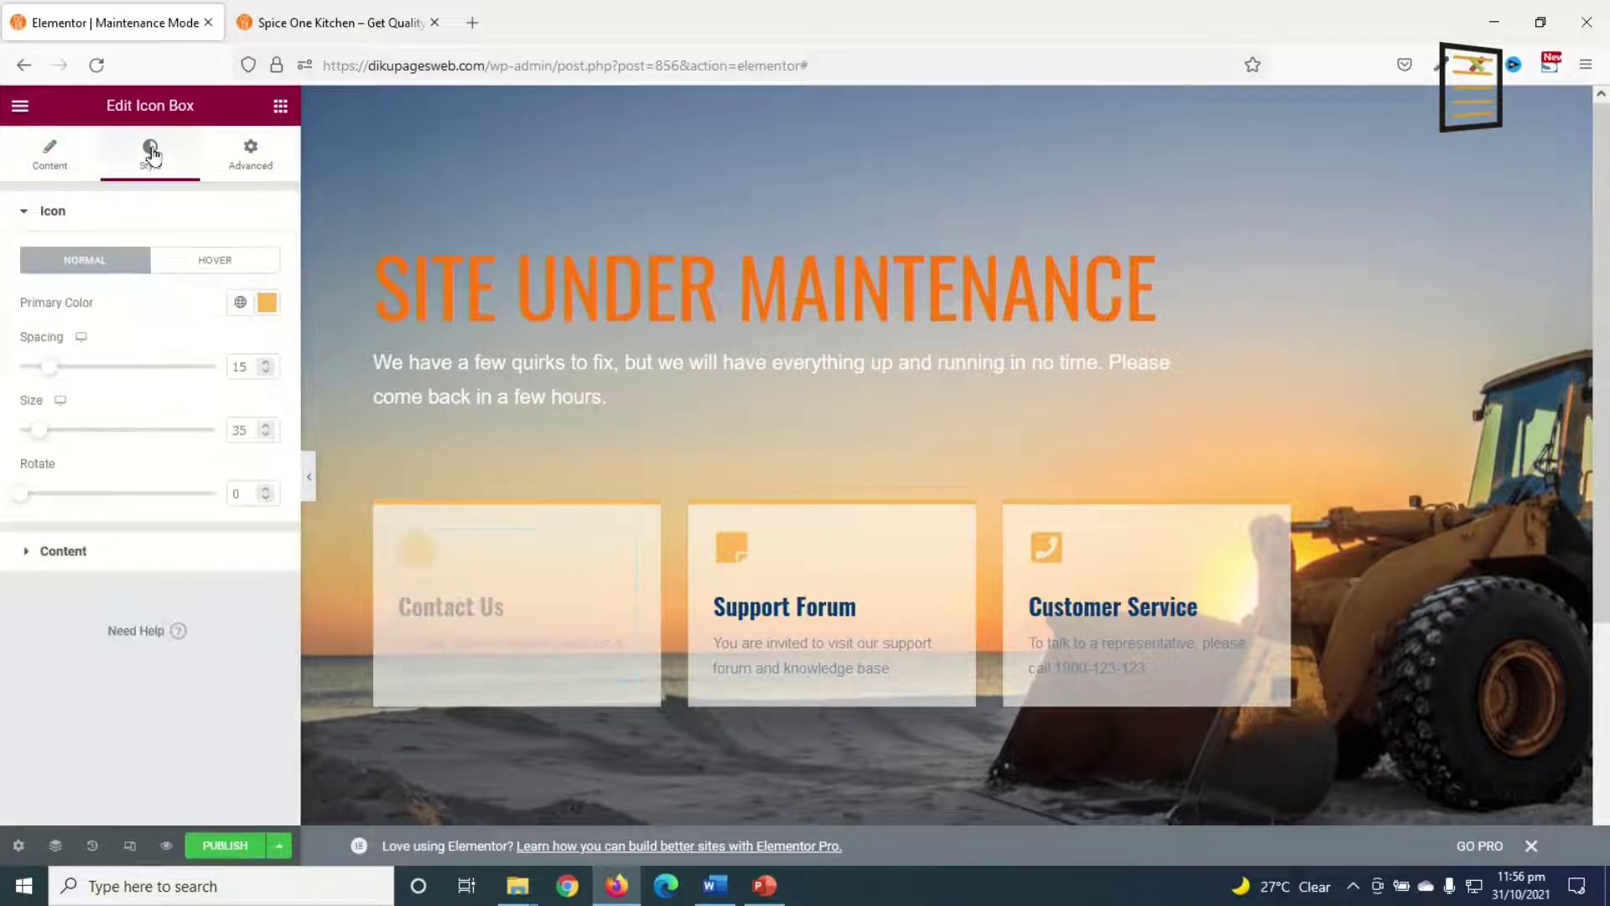
left_click(240, 302)
left_click(90, 606)
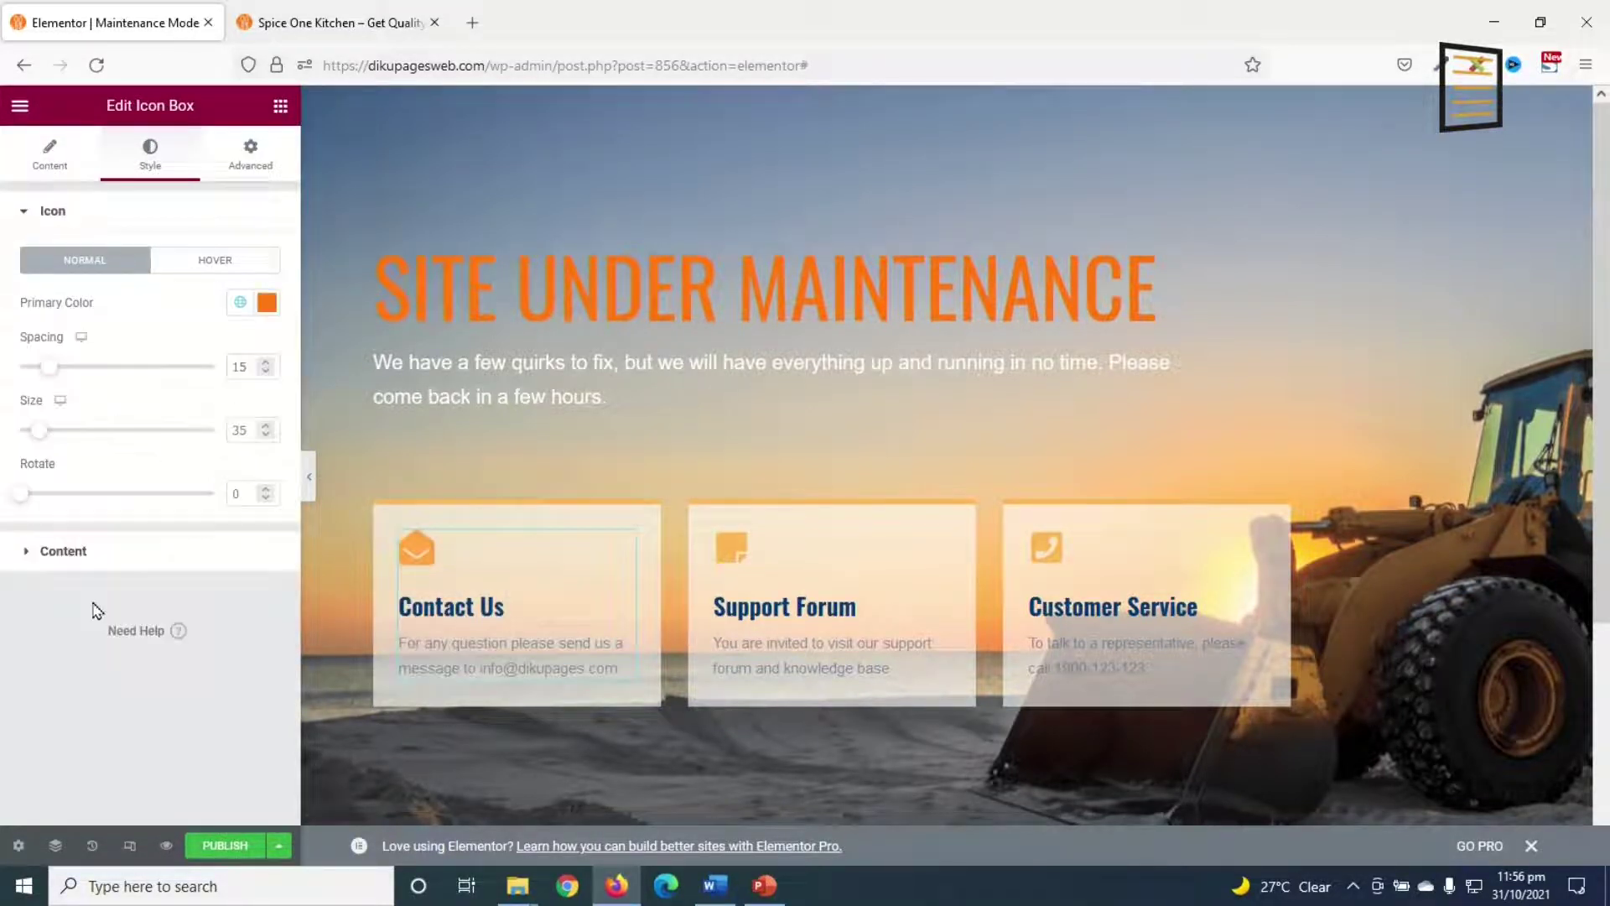
left_click(51, 551)
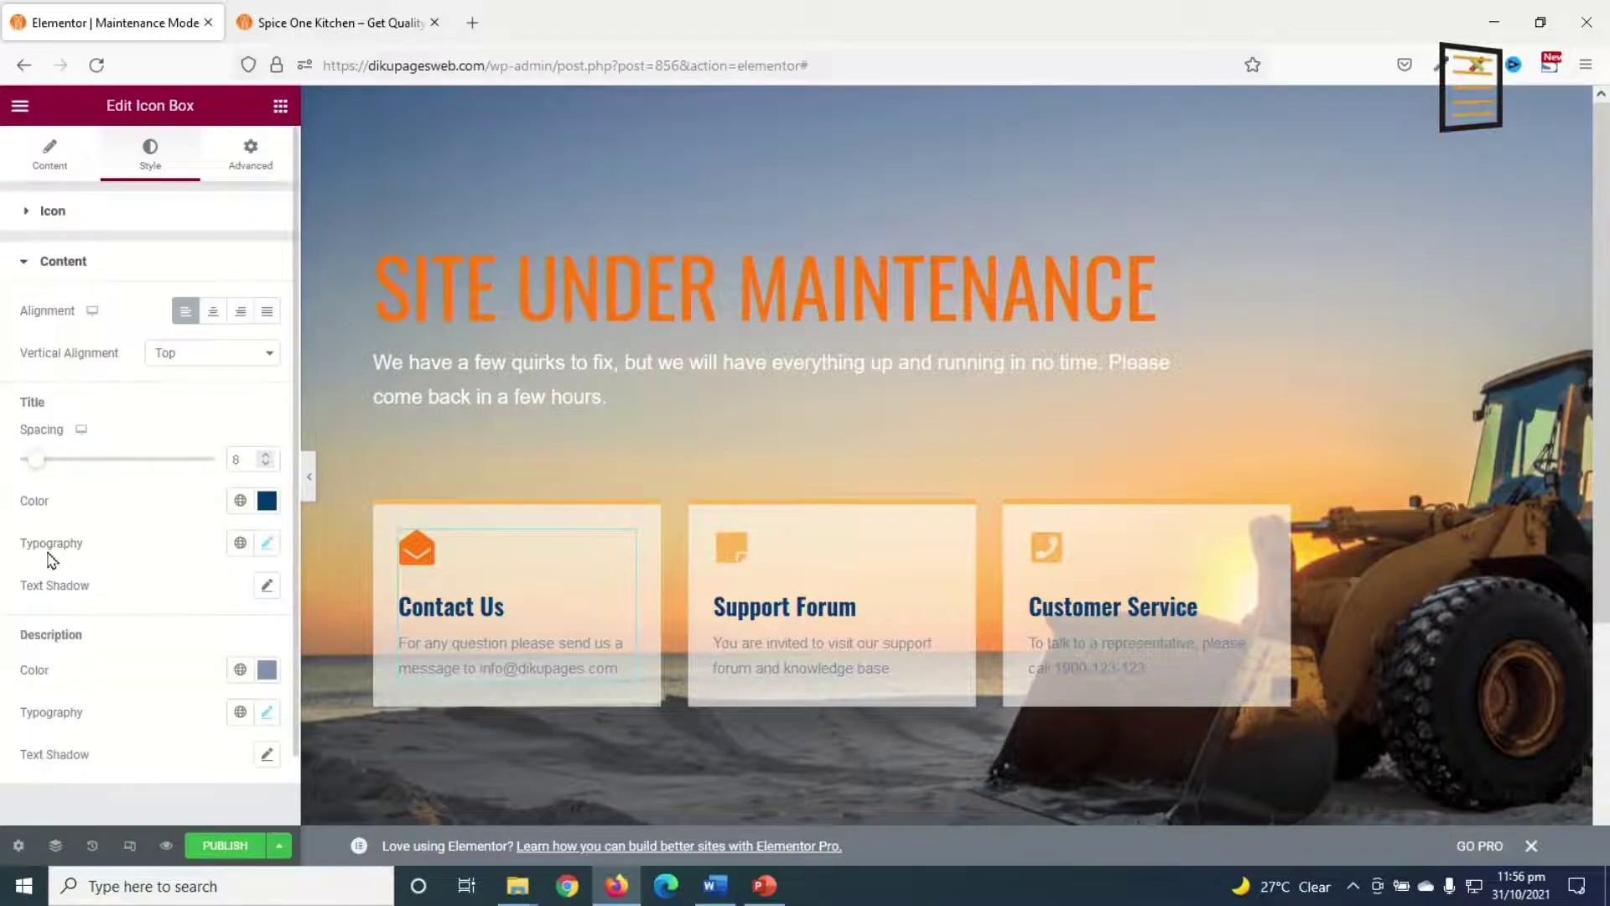
left_click(267, 500)
left_click_drag(161, 669, 24, 784)
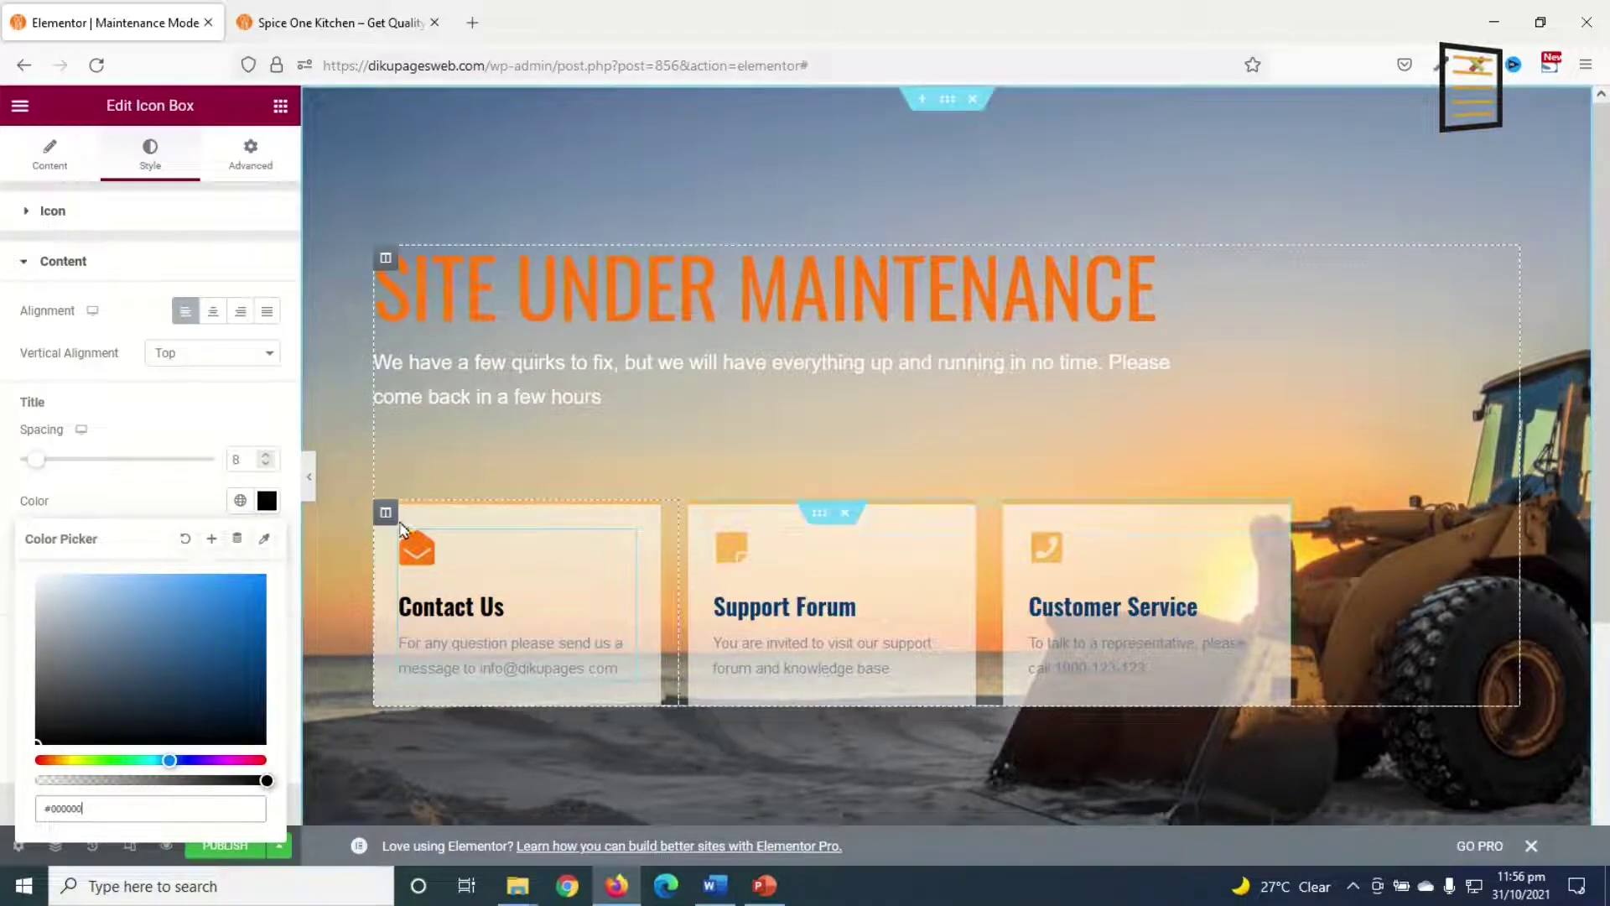
left_click(385, 513)
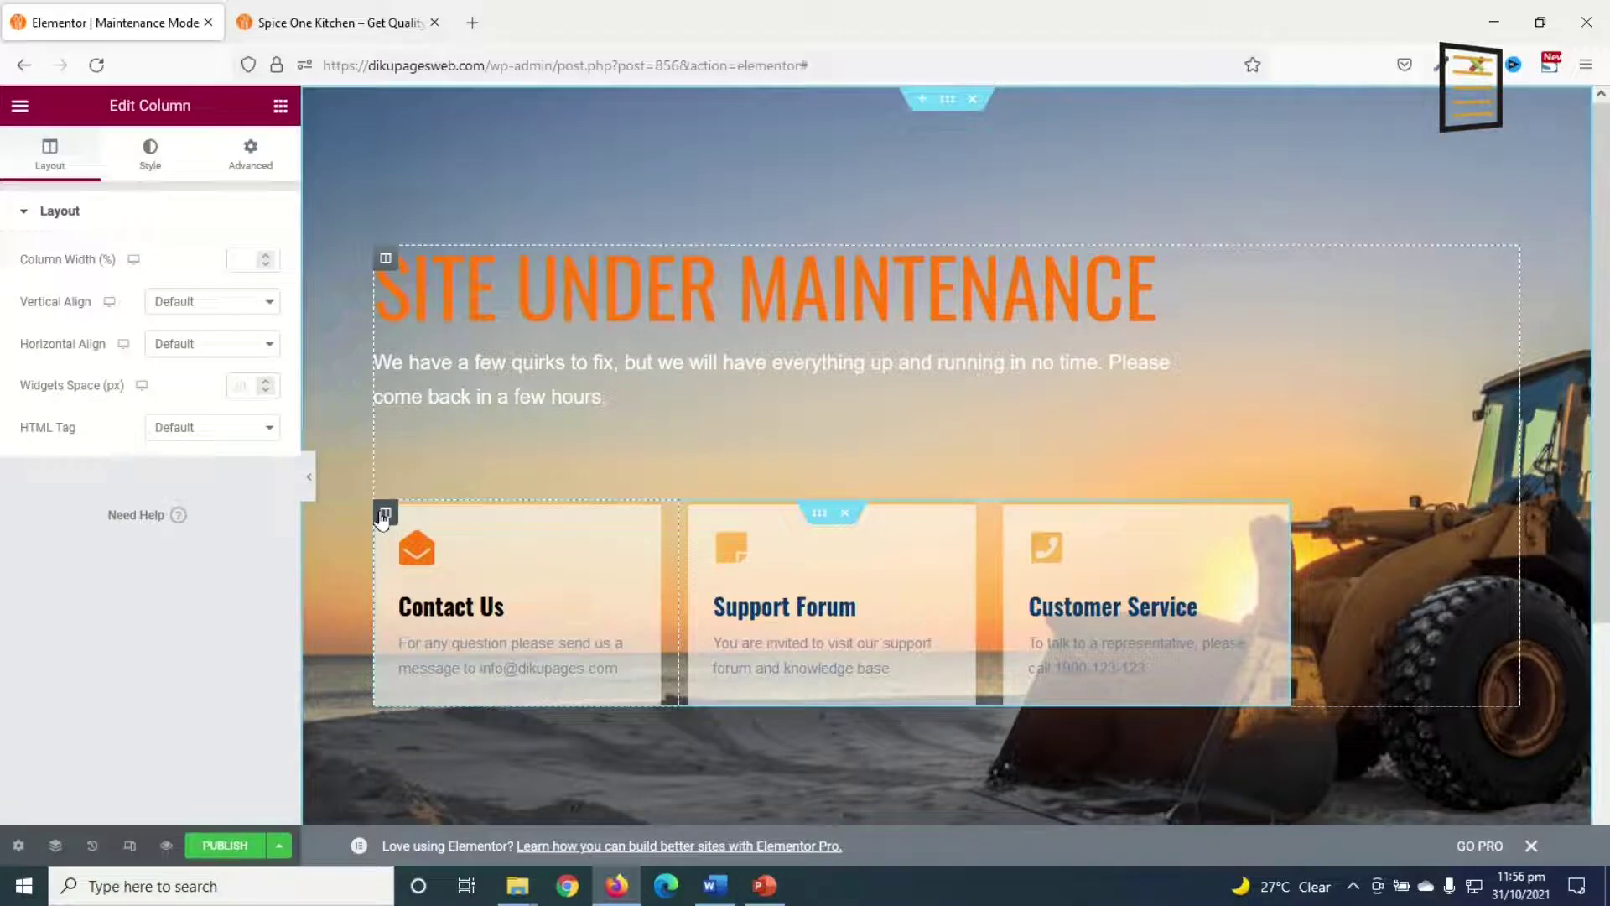
Step: Give the Contact Us column a solid 5 px top border in the orange global colour
left_click(148, 157)
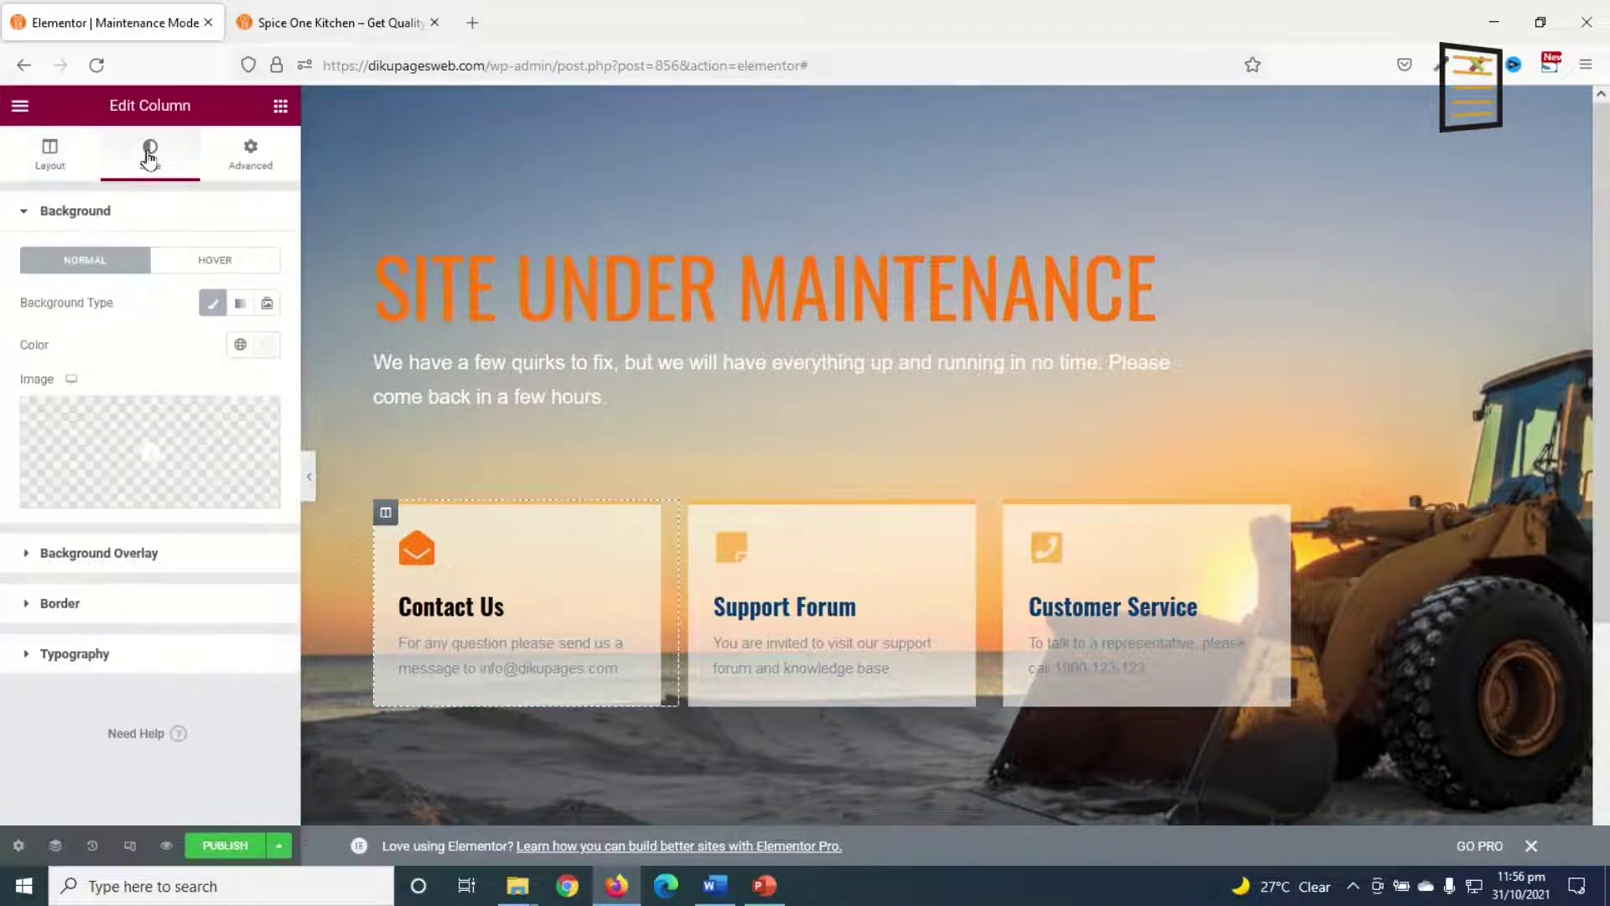
left_click(58, 601)
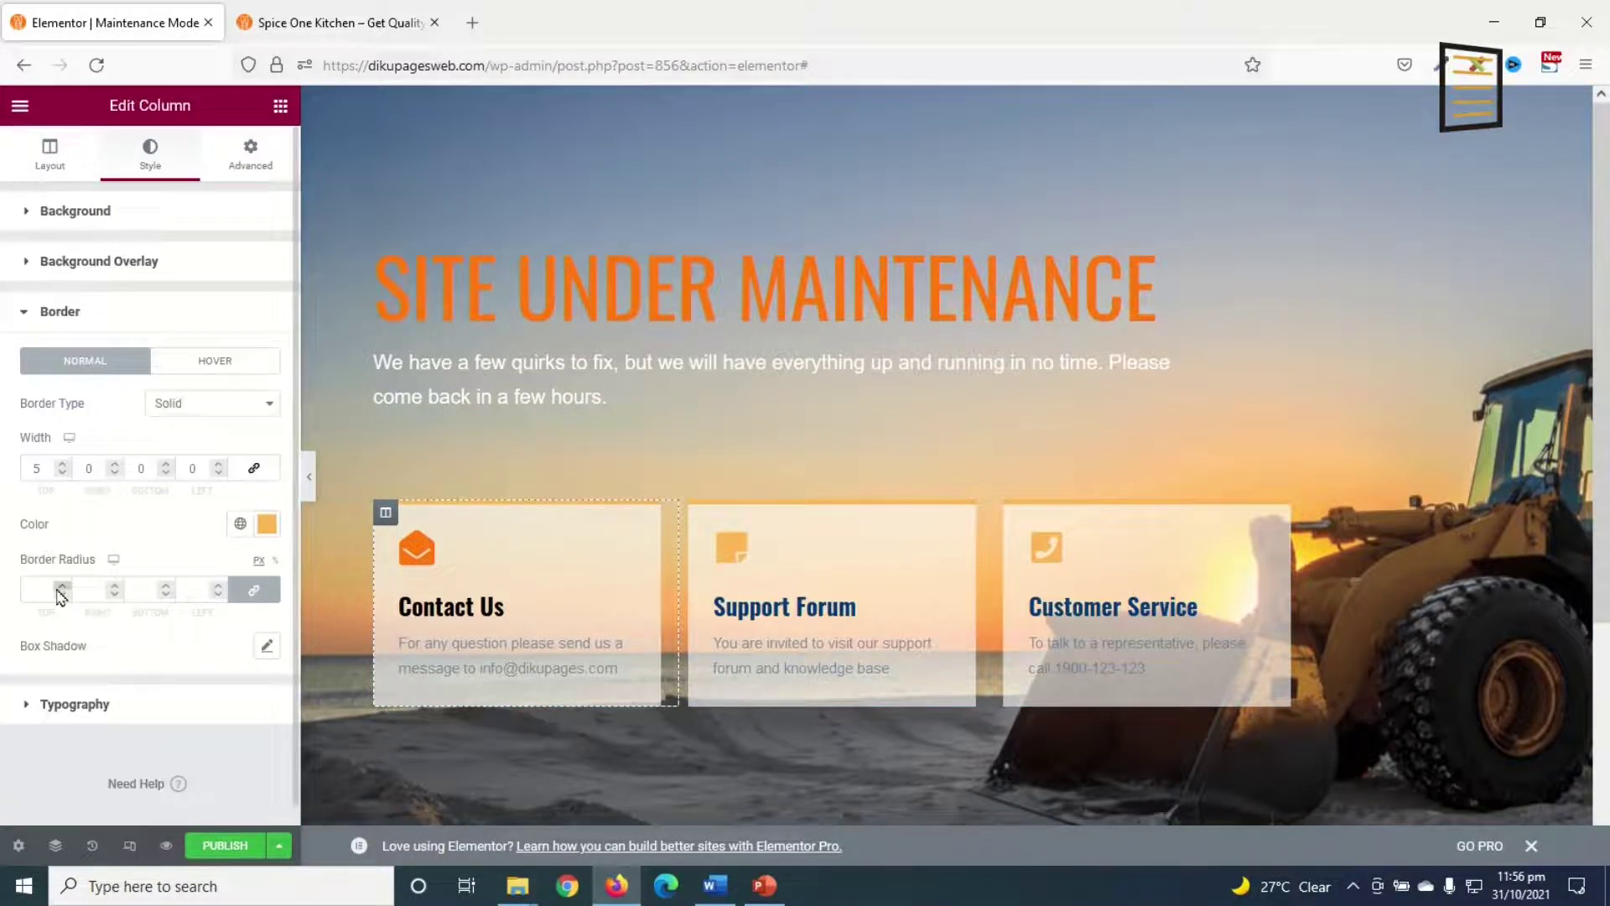
left_click(241, 525)
left_click(117, 829)
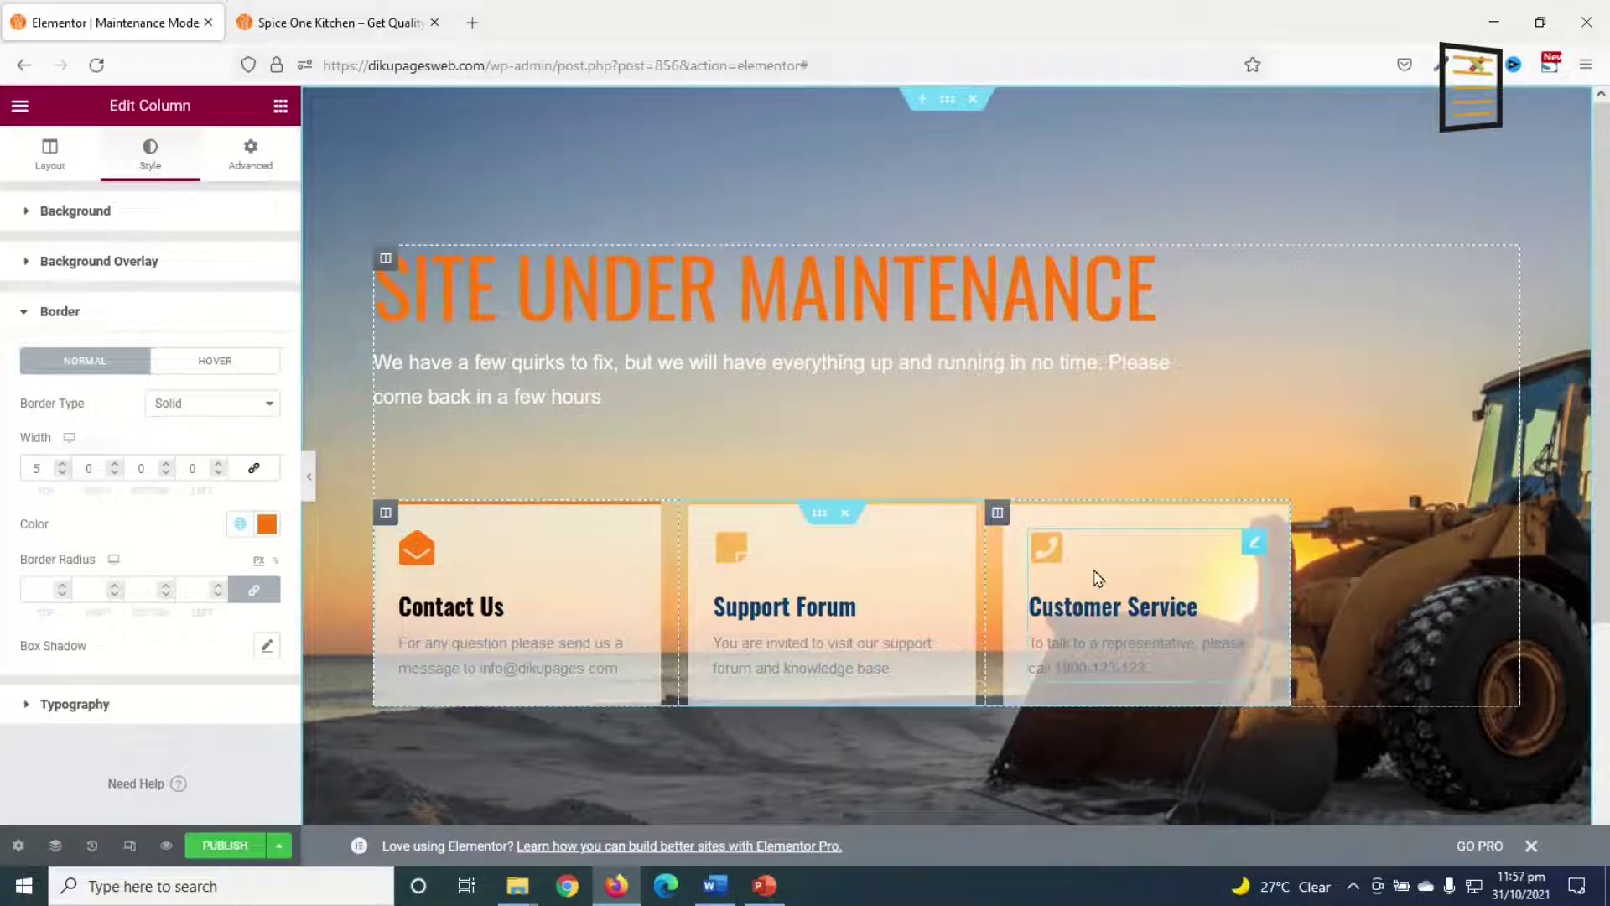
Step: Copy the Contact Us widget and column styles and paste them onto Customer Service
right_click(477, 576)
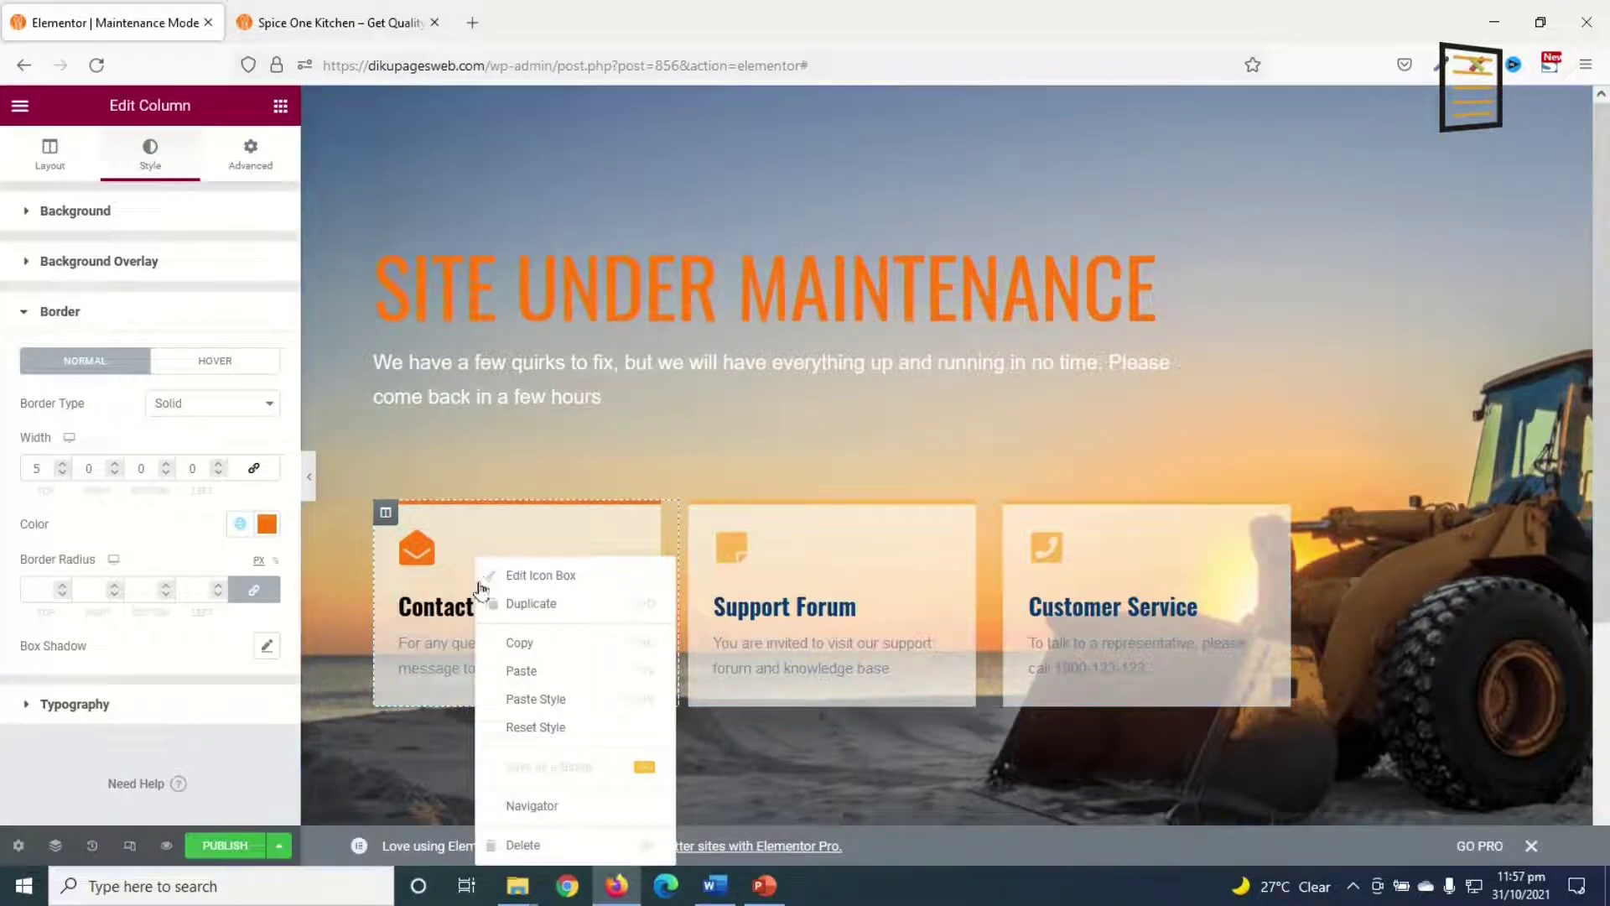
left_click(534, 652)
right_click(1065, 560)
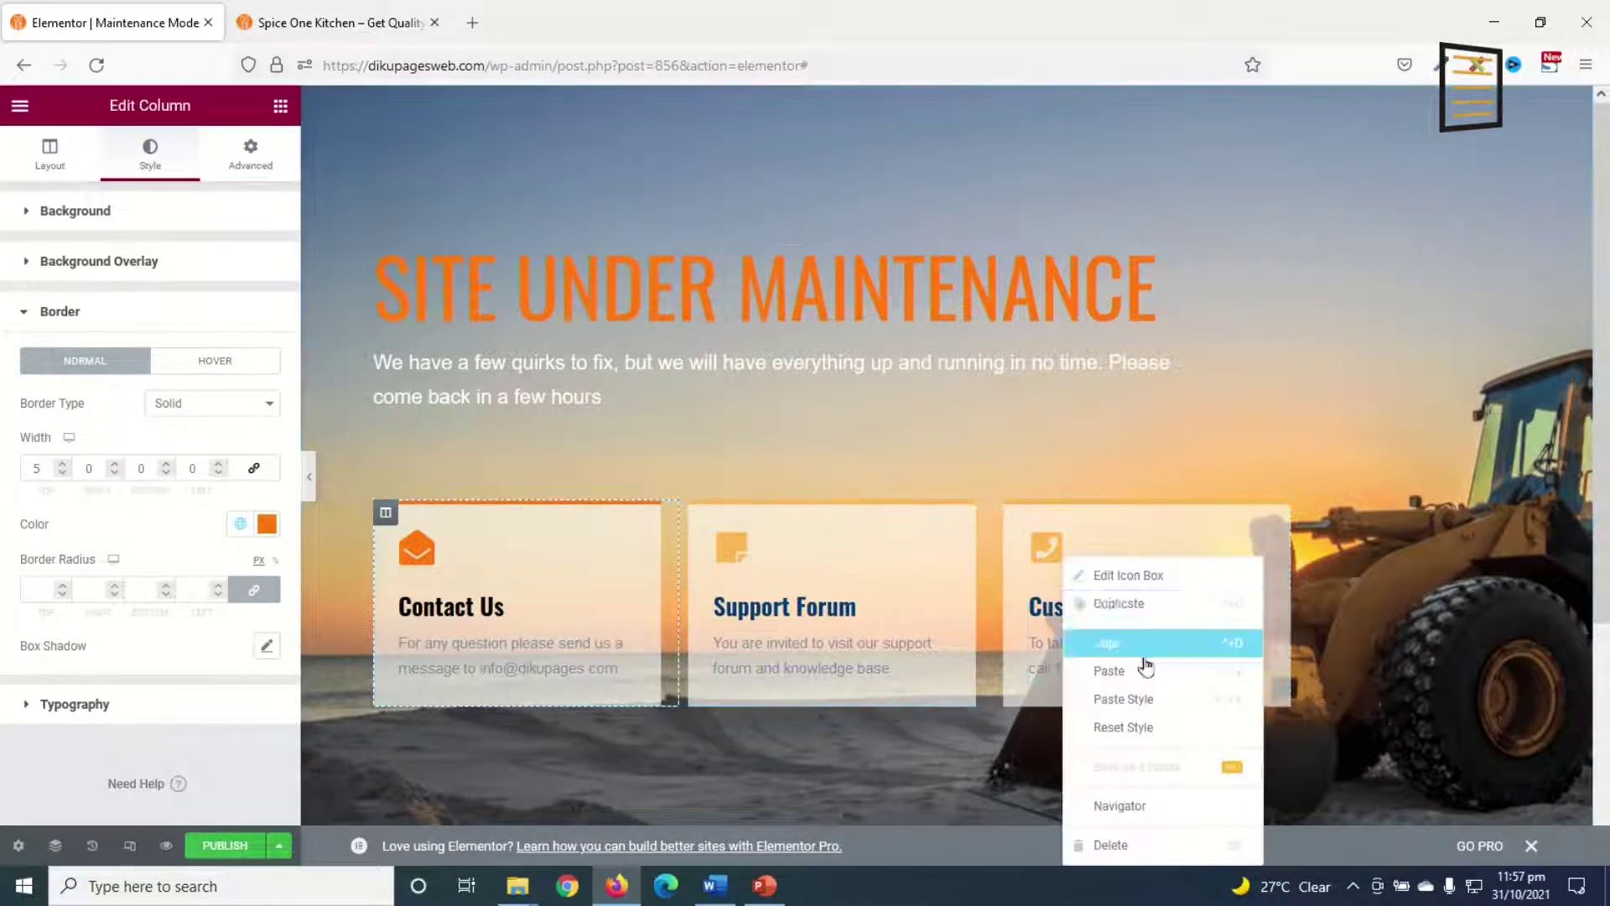
left_click(1147, 700)
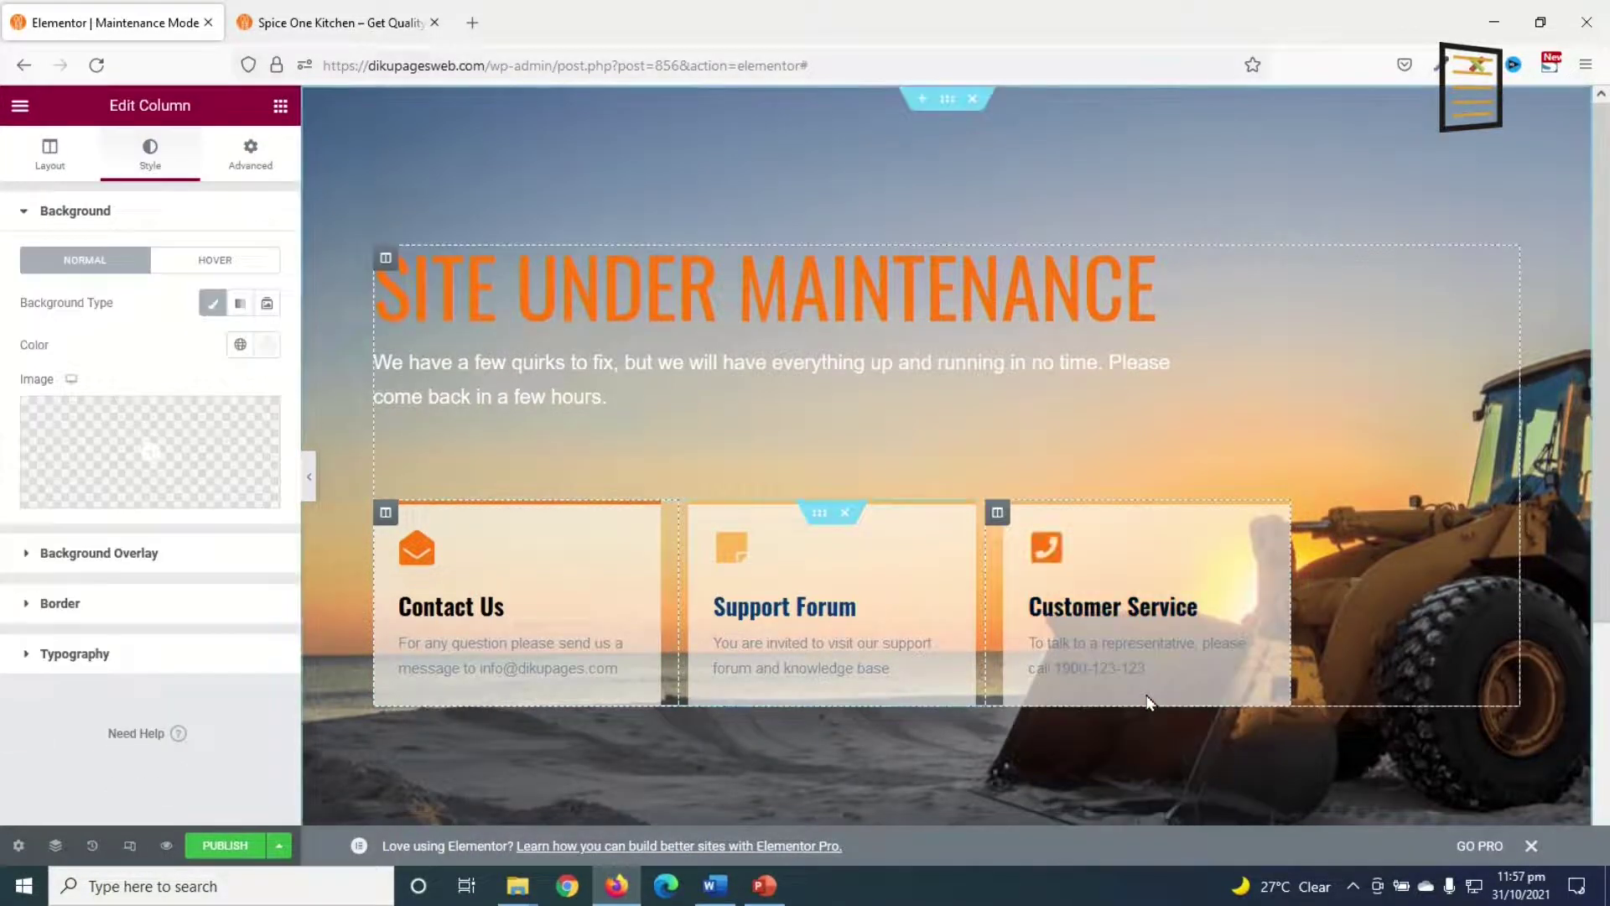
right_click(387, 515)
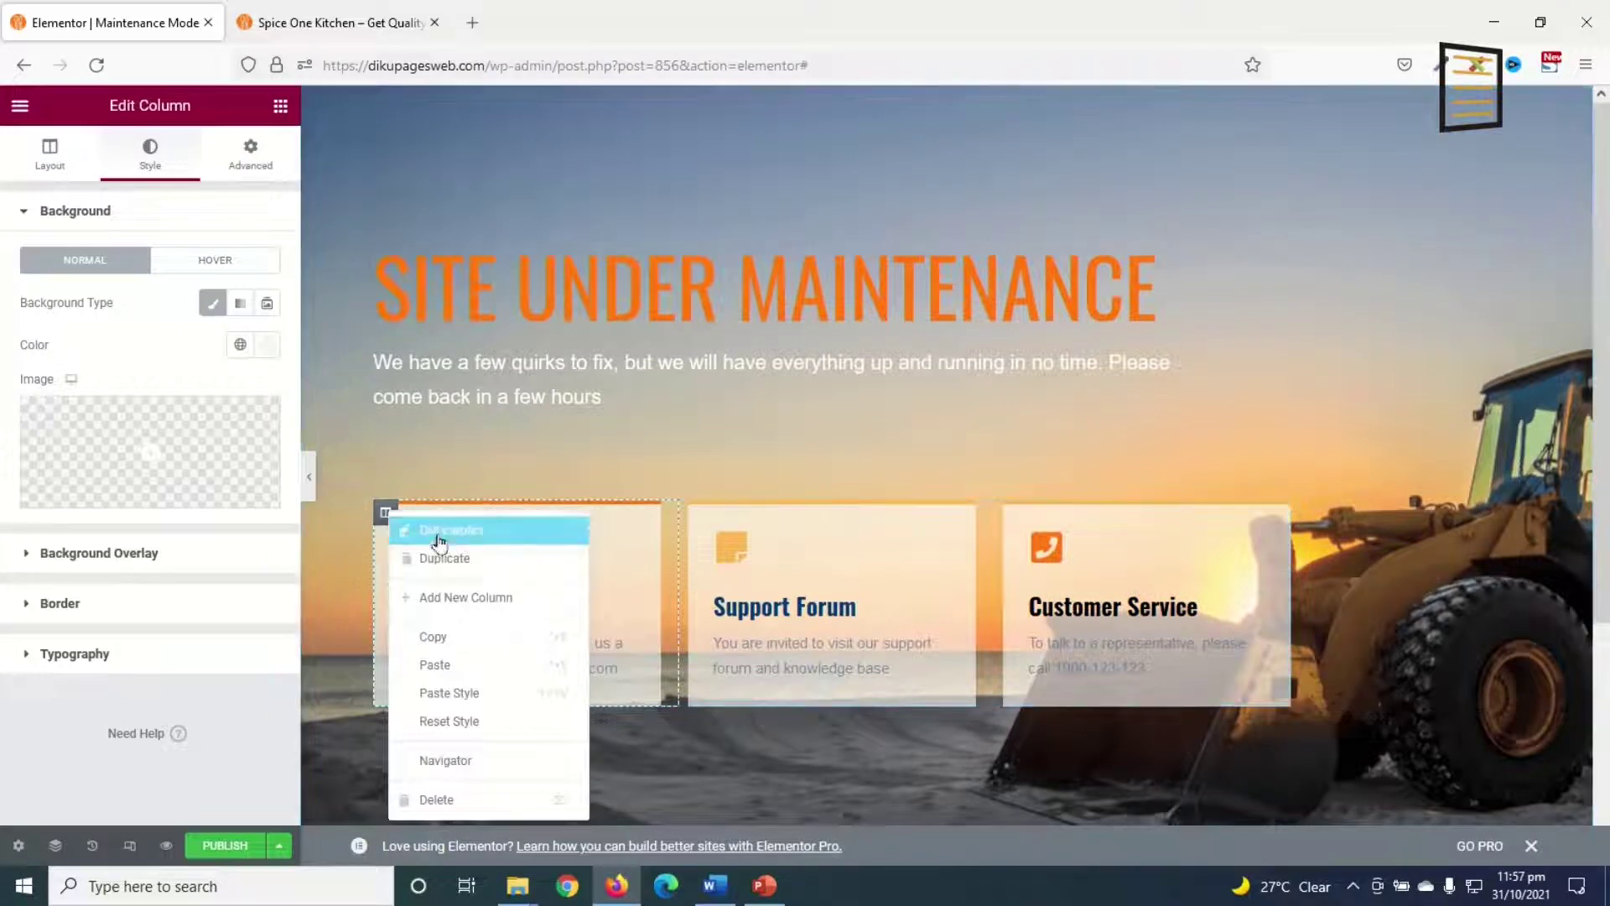
left_click(469, 639)
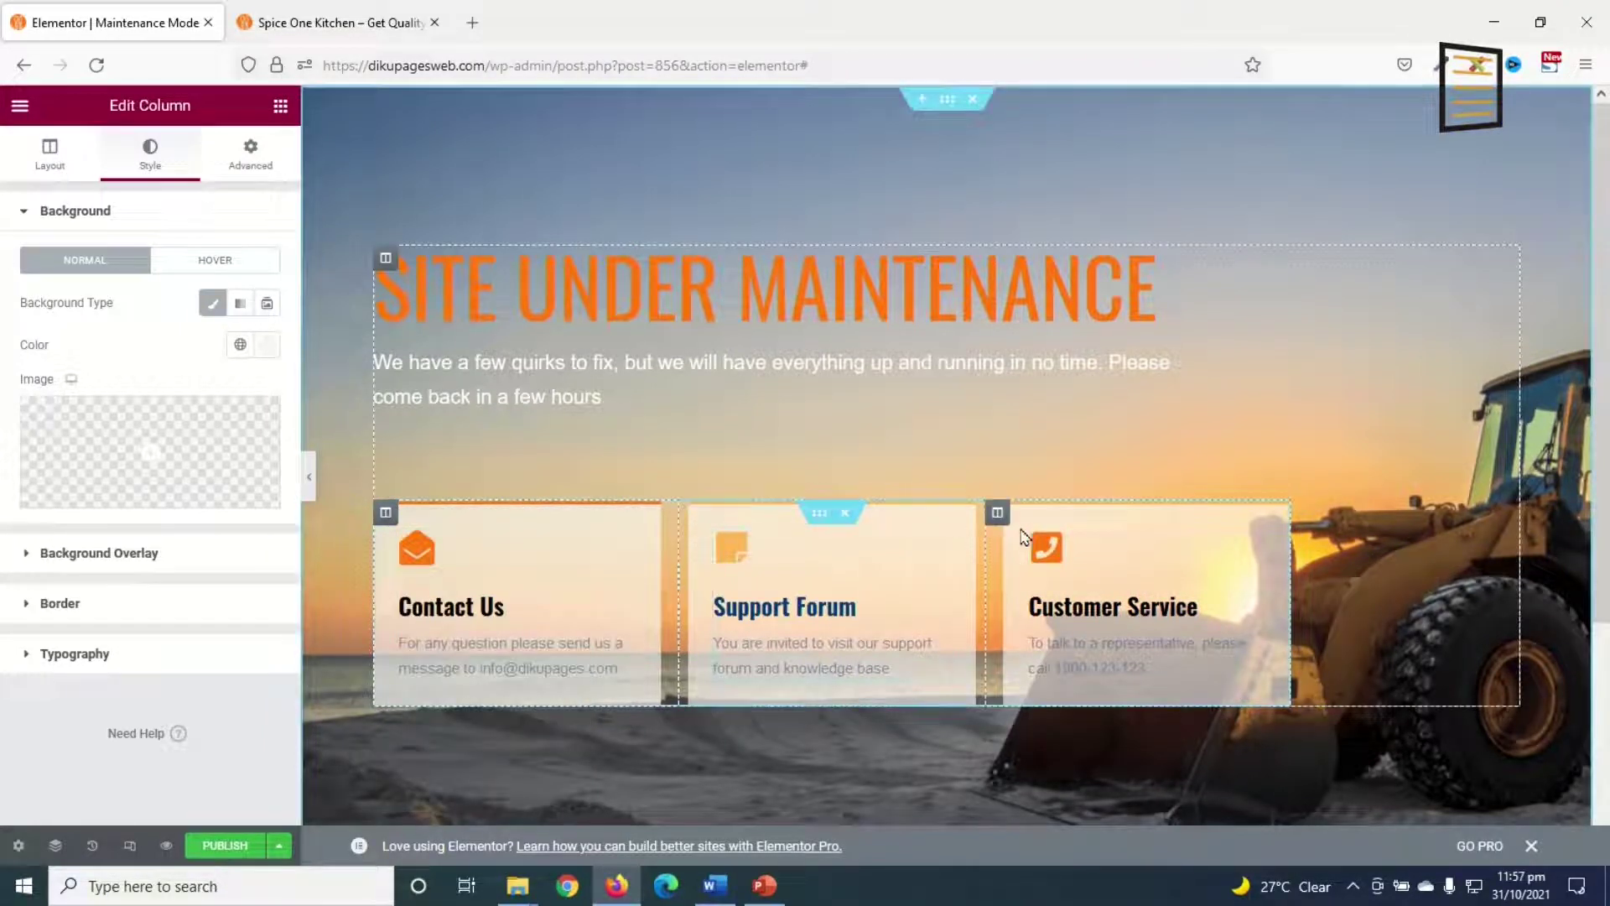
right_click(998, 514)
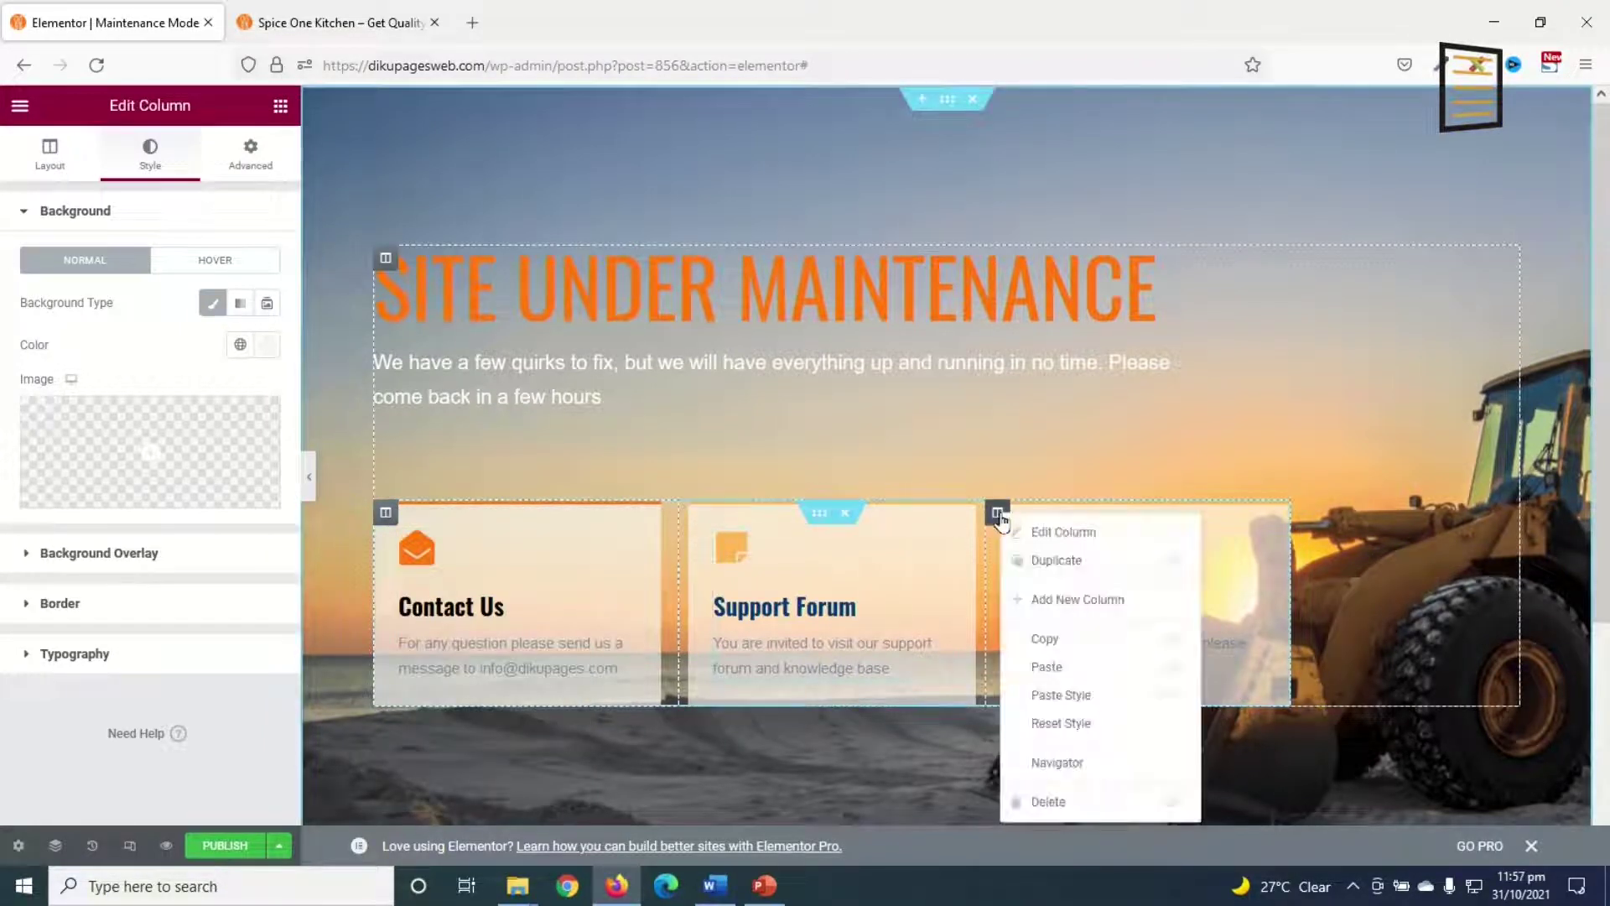
left_click(1078, 696)
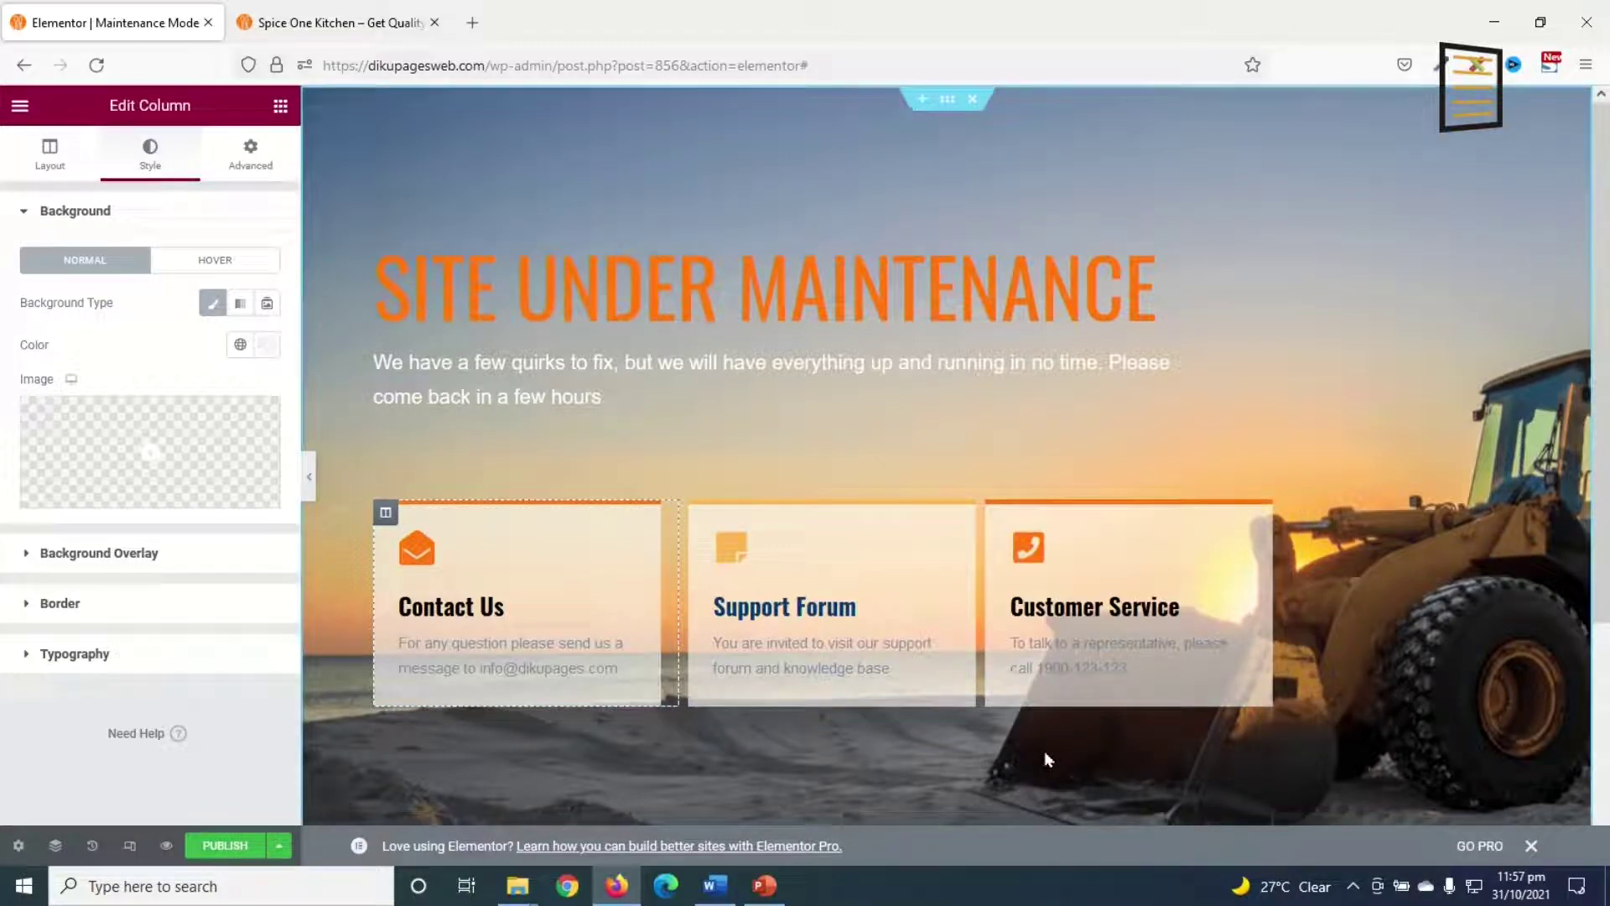
Step: Replace the phone number in the Customer Service description with the new number
left_click(1095, 646)
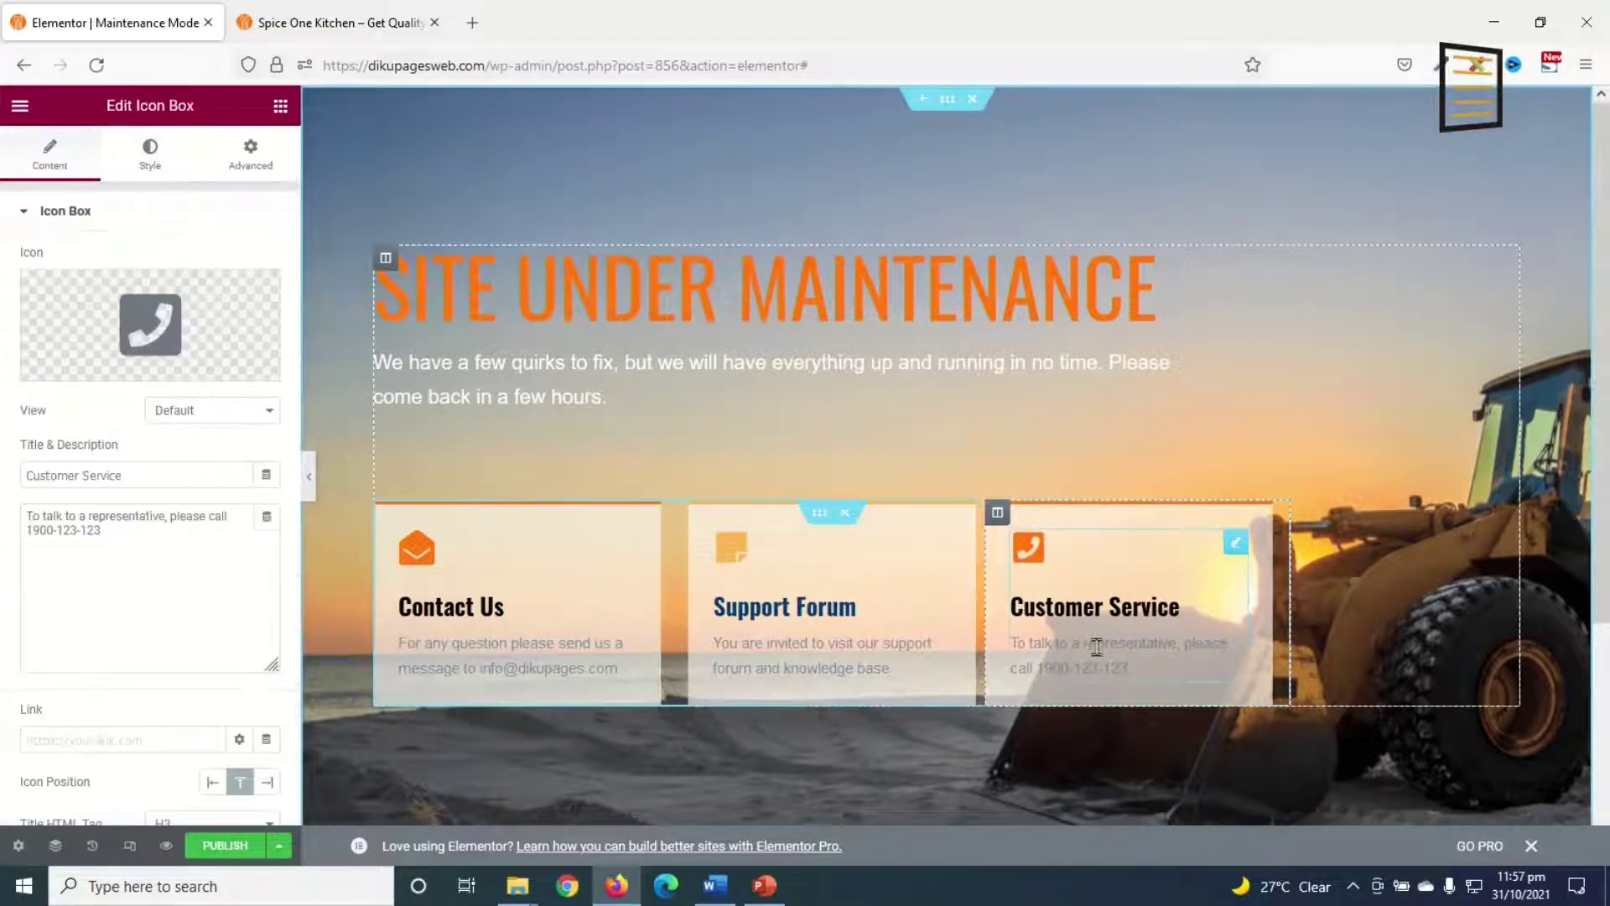
left_click_drag(100, 530, 23, 530)
type("1233")
type("0123")
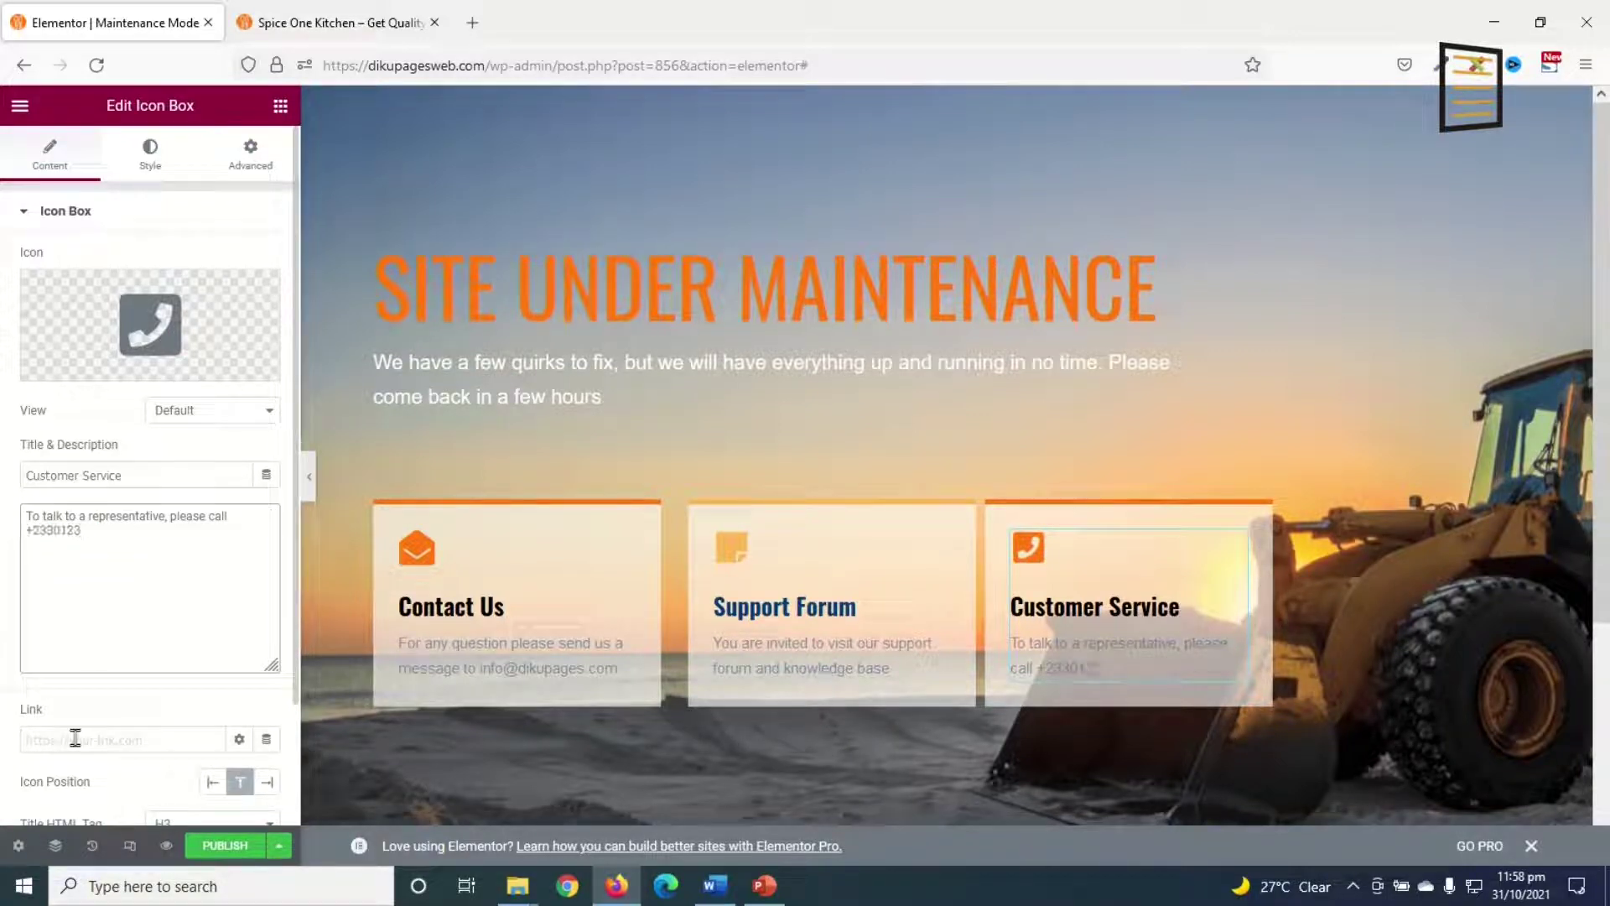
type("456748")
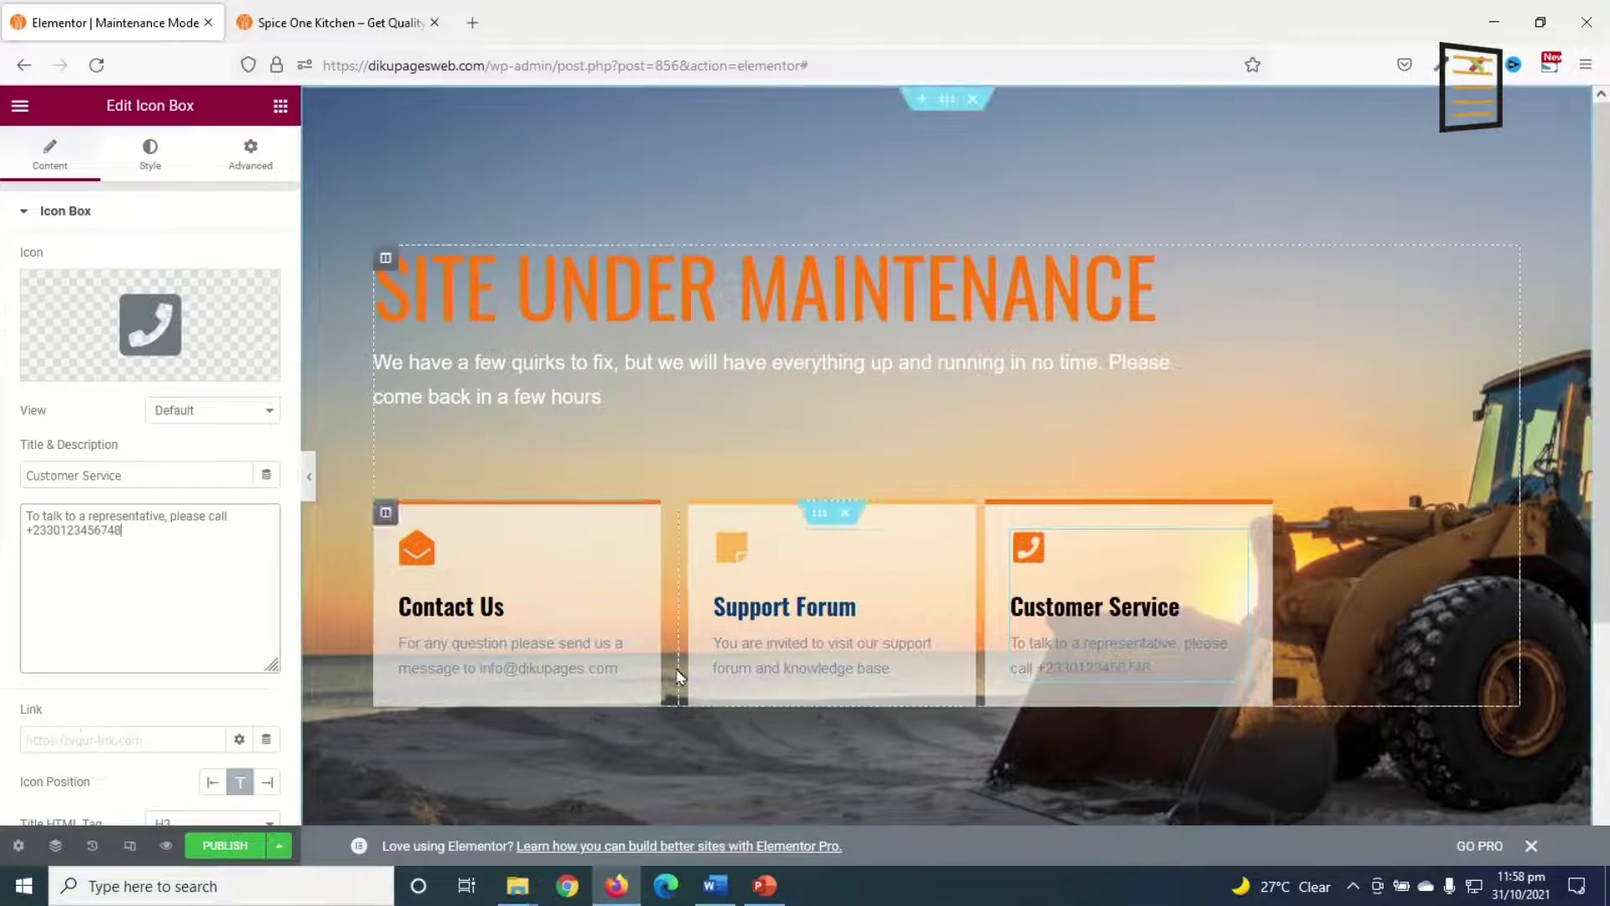
Step: Delete the Support Forum column, leaving two info boxes
right_click(691, 513)
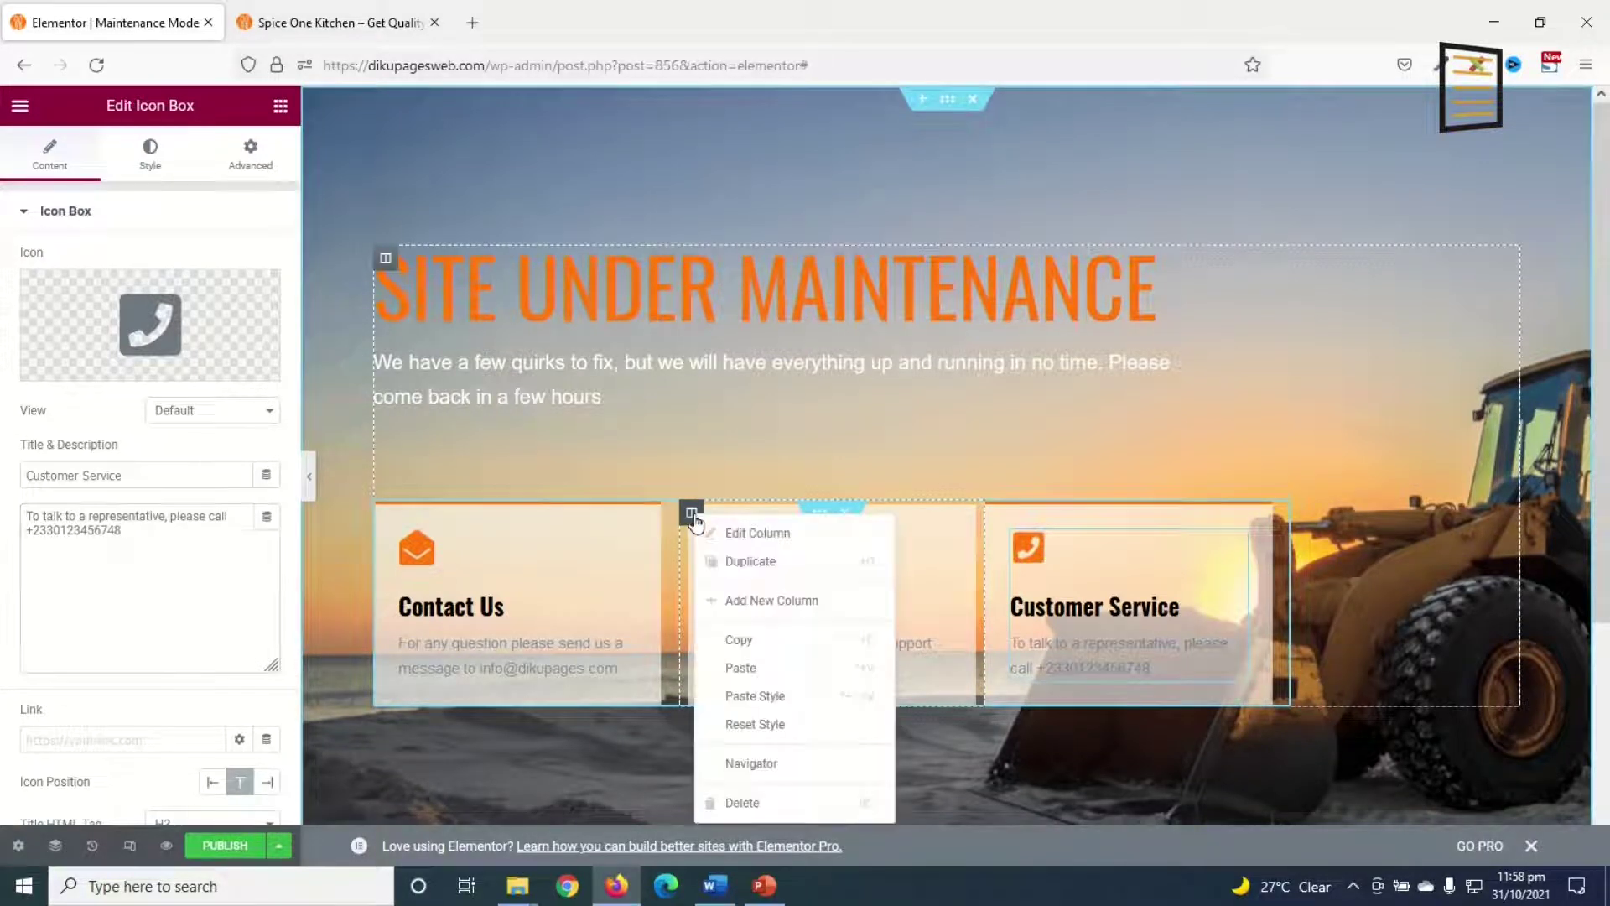
left_click(769, 805)
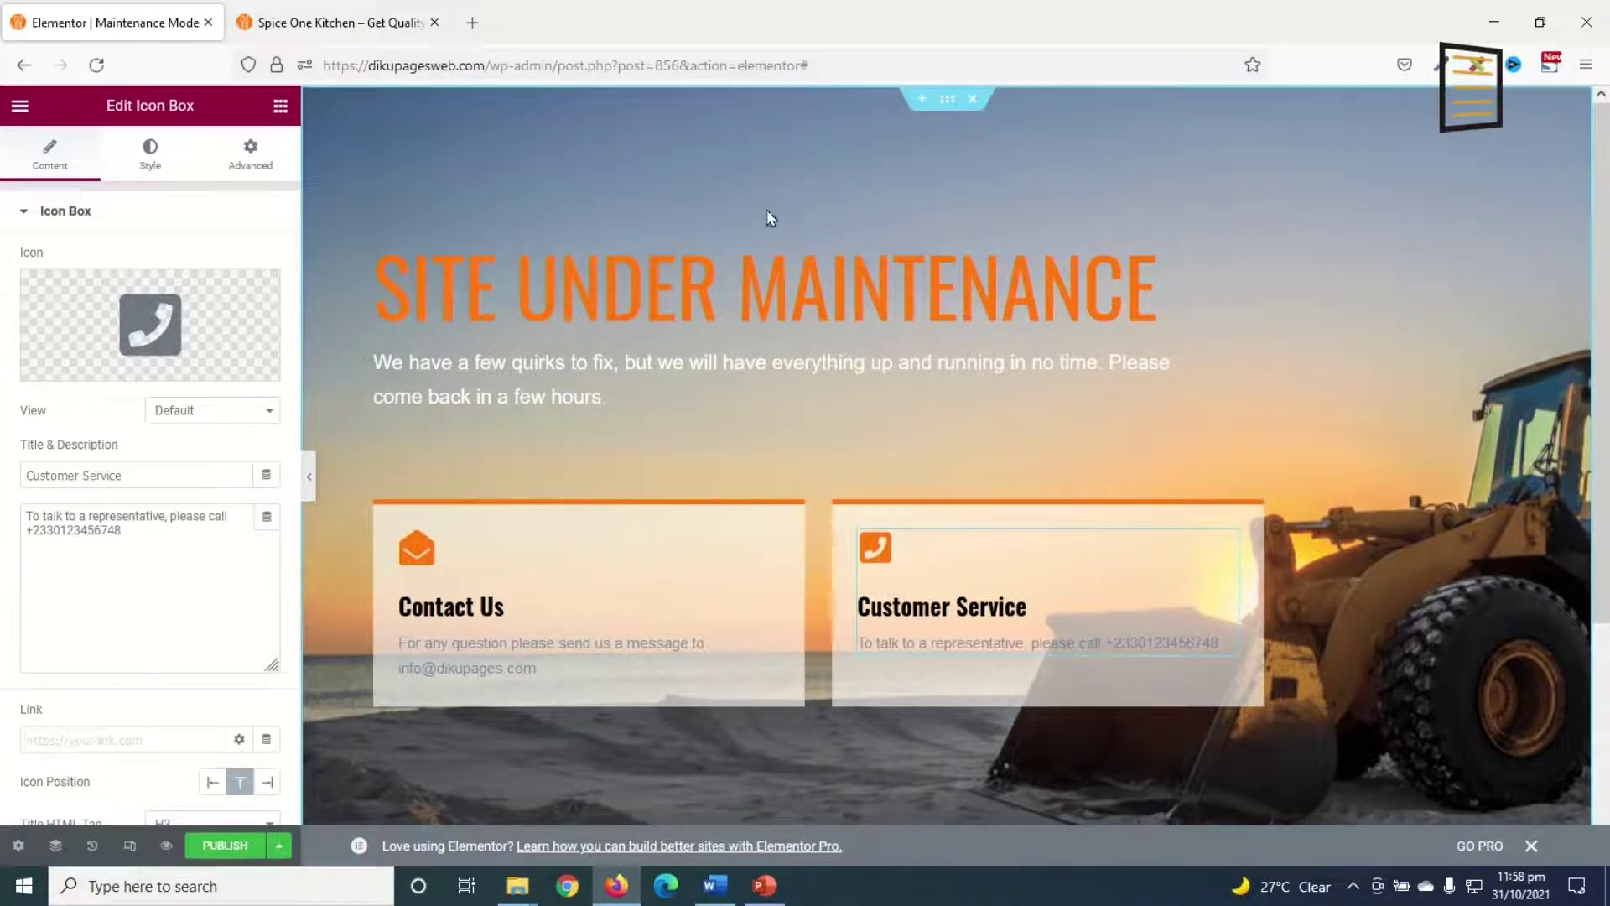
left_click(946, 100)
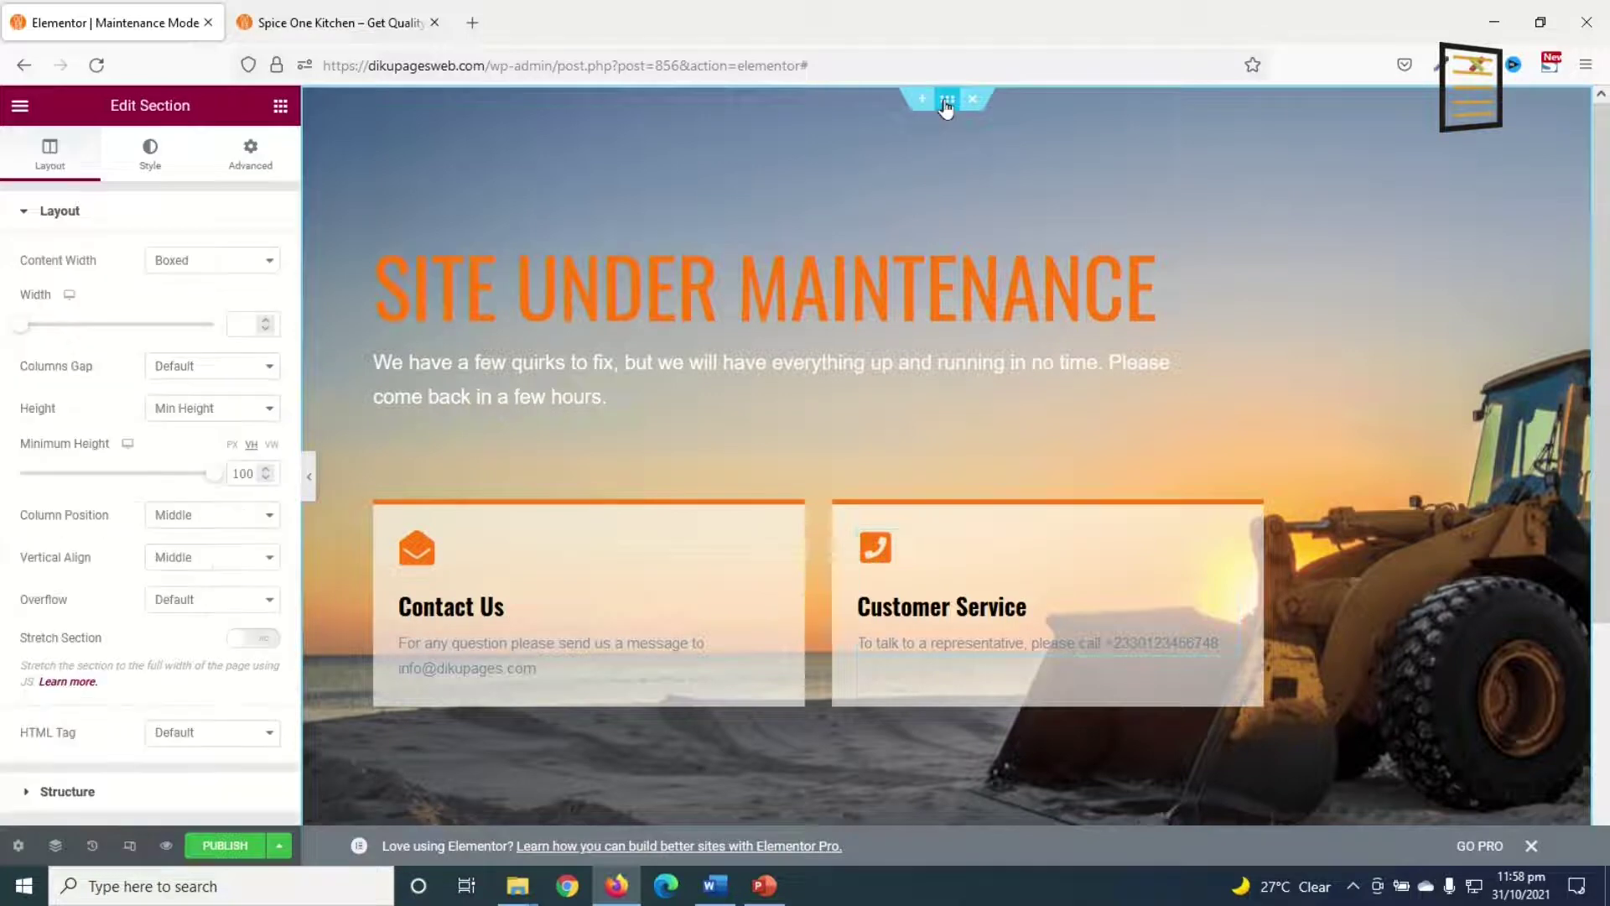
Step: Choose hero.jpg from the Media Library as the section's background image
left_click(159, 159)
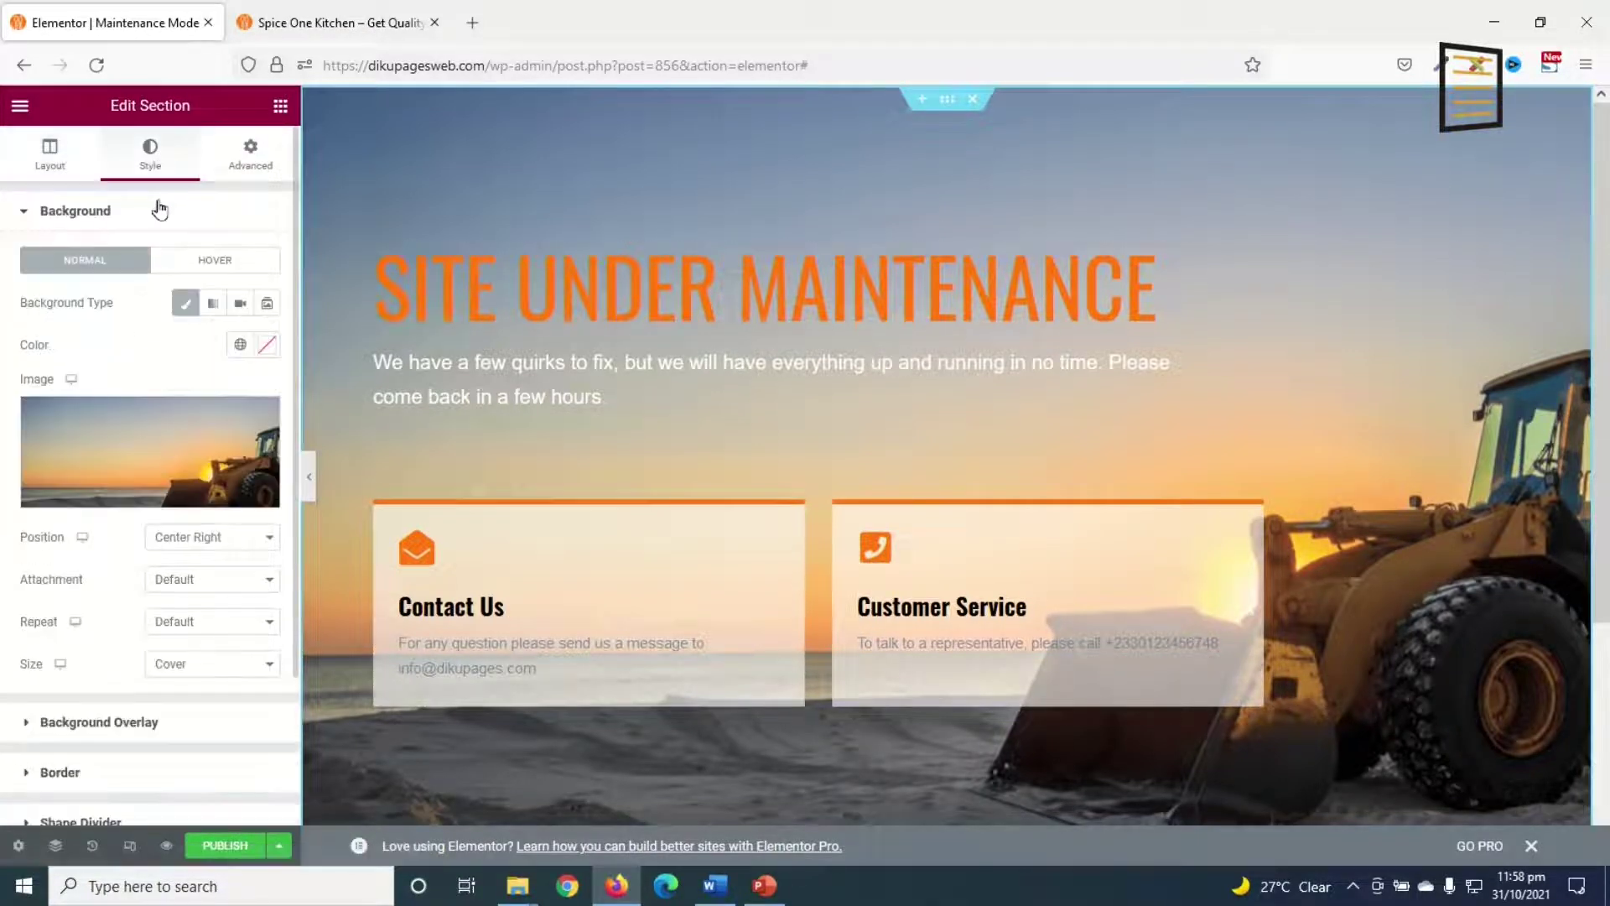
left_click(116, 469)
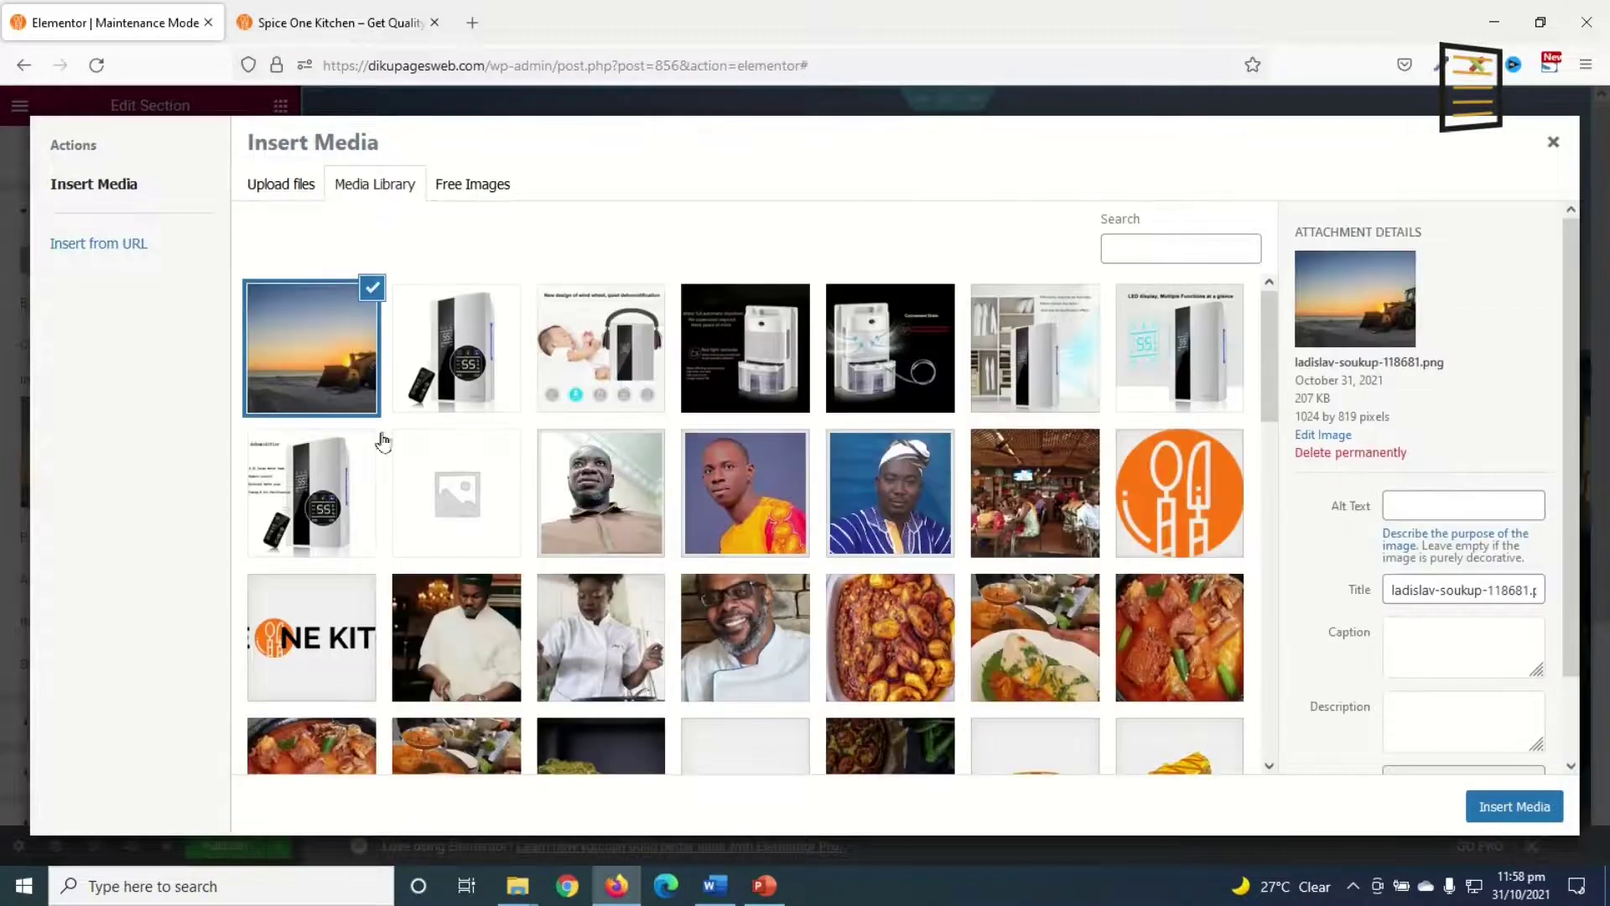
left_click(280, 191)
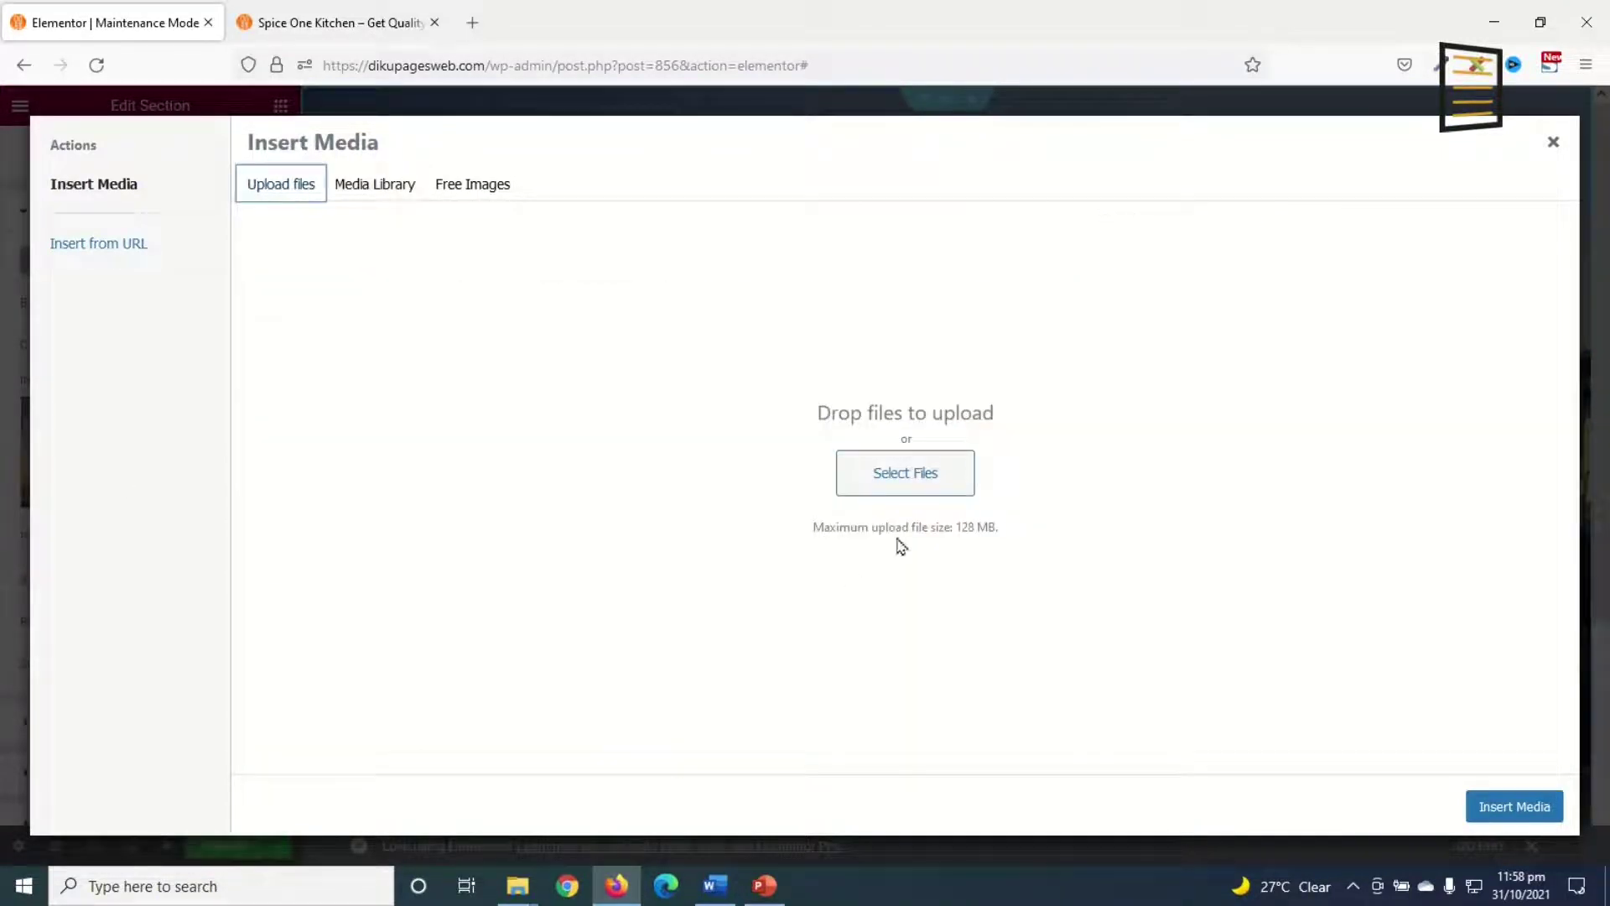
left_click(367, 190)
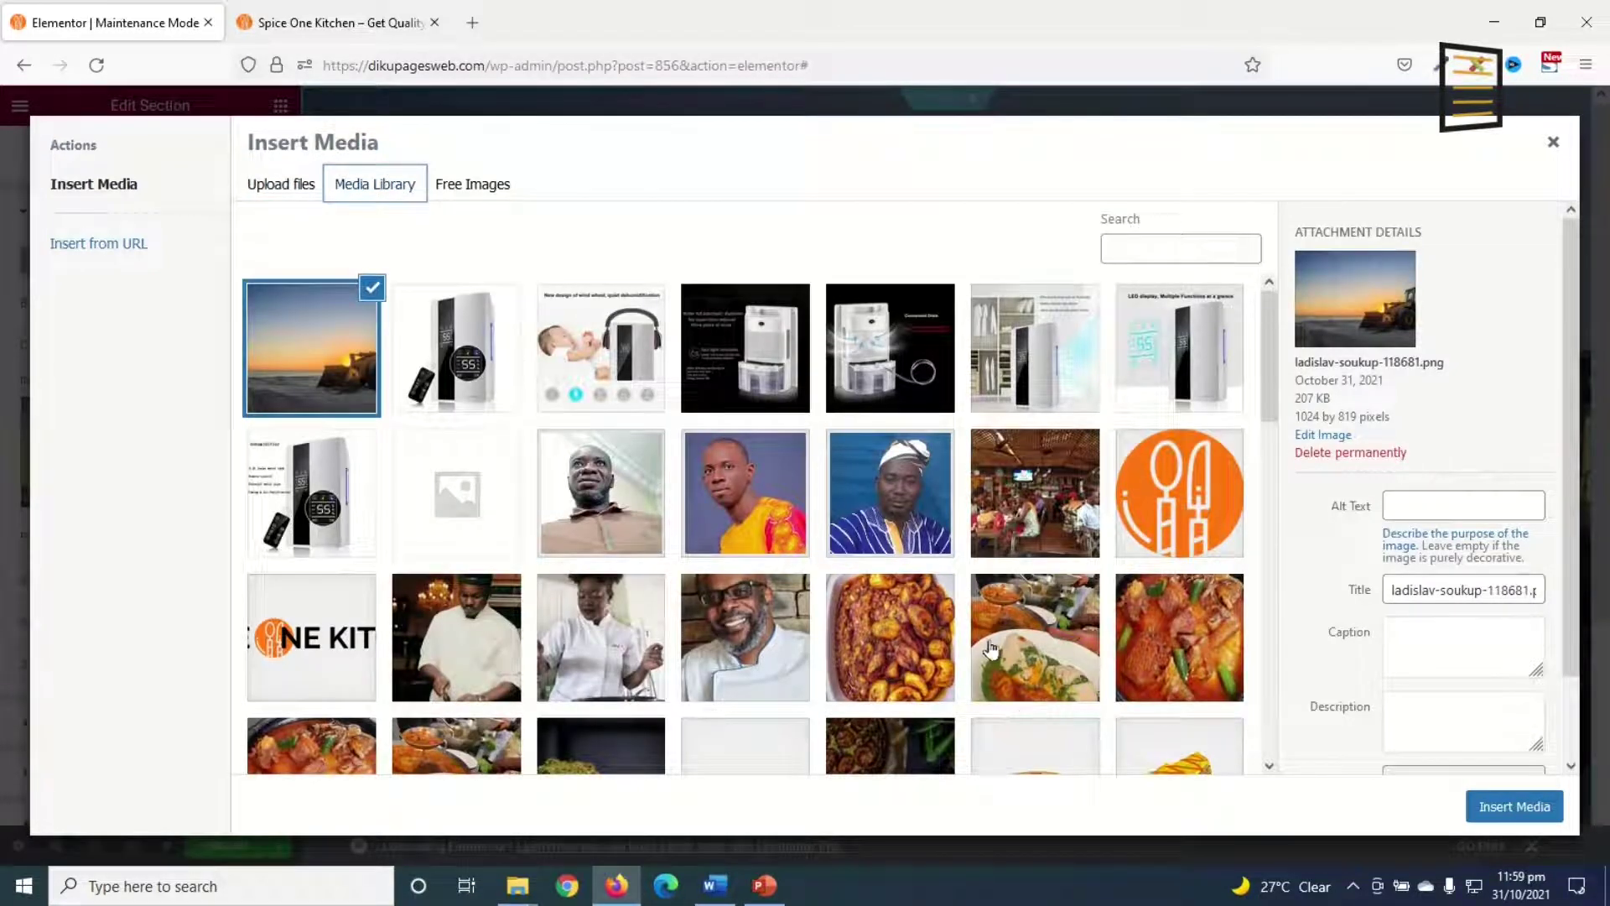
scroll(964, 645, "down", 2)
left_click(618, 590)
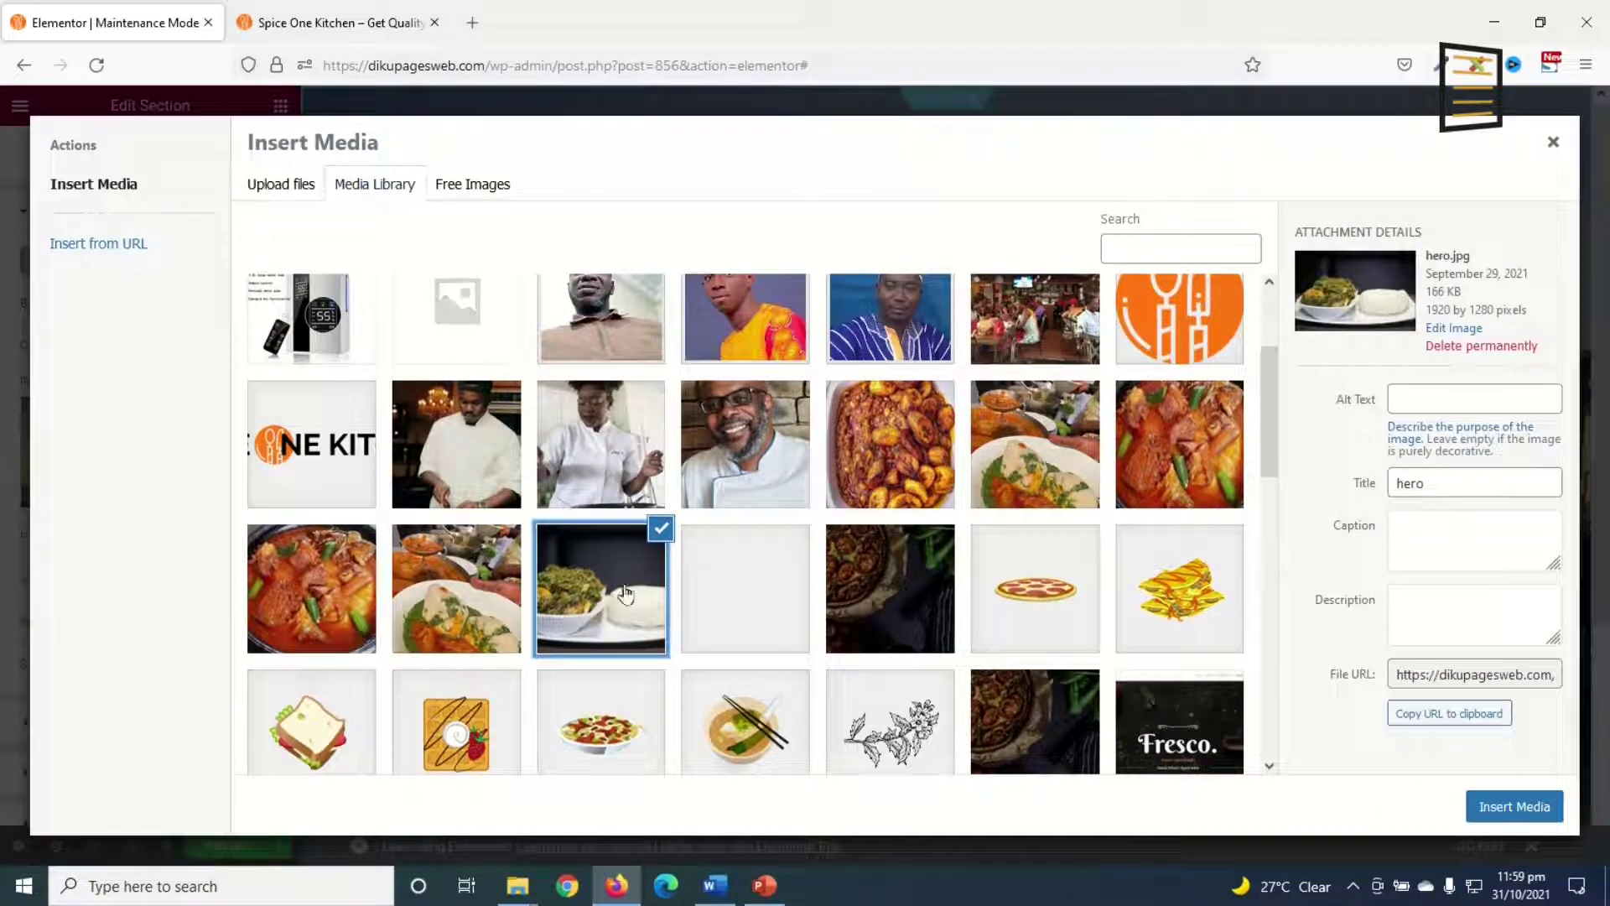
left_click(1493, 826)
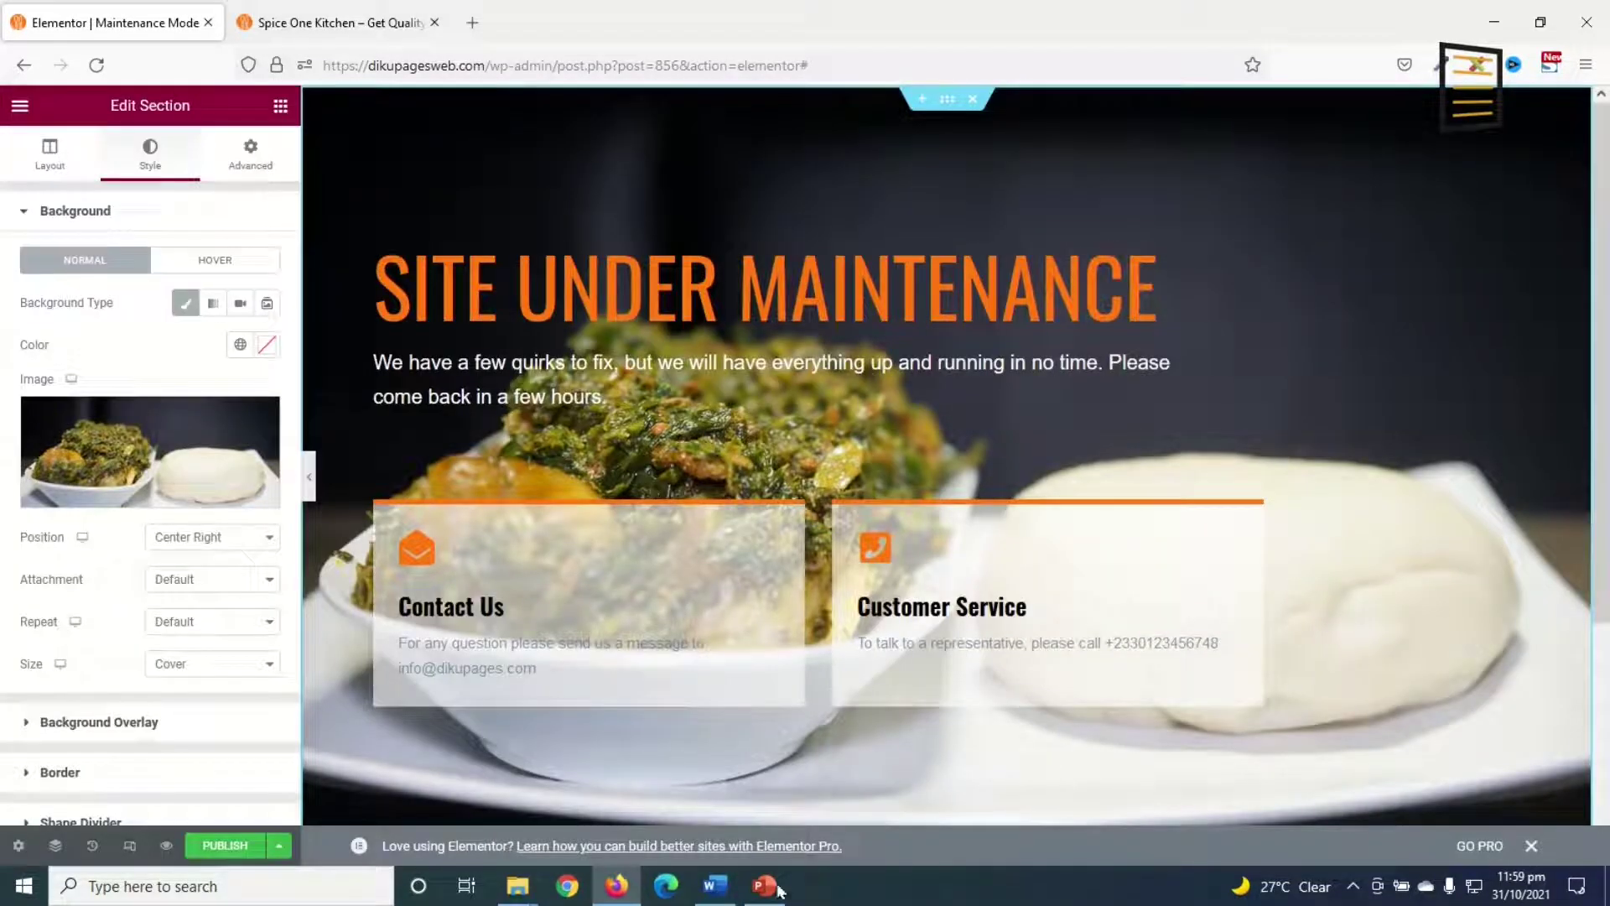
Step: Publish the Maintenance Mode template and exit the editor to the WordPress dashboard
left_click(214, 847)
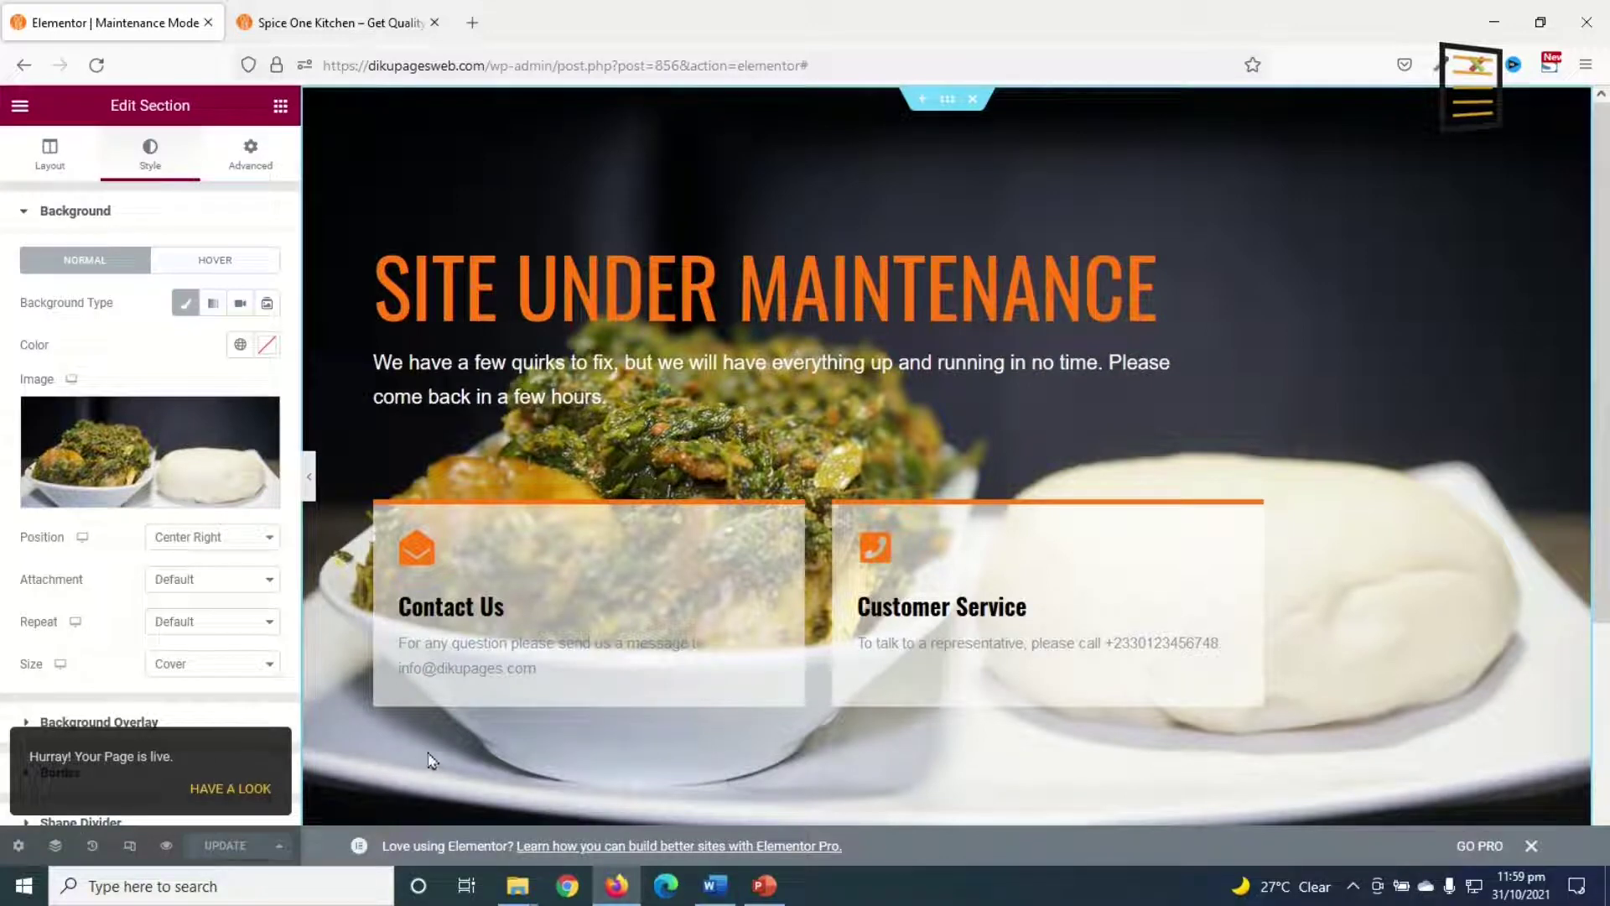
left_click(19, 105)
left_click(118, 457)
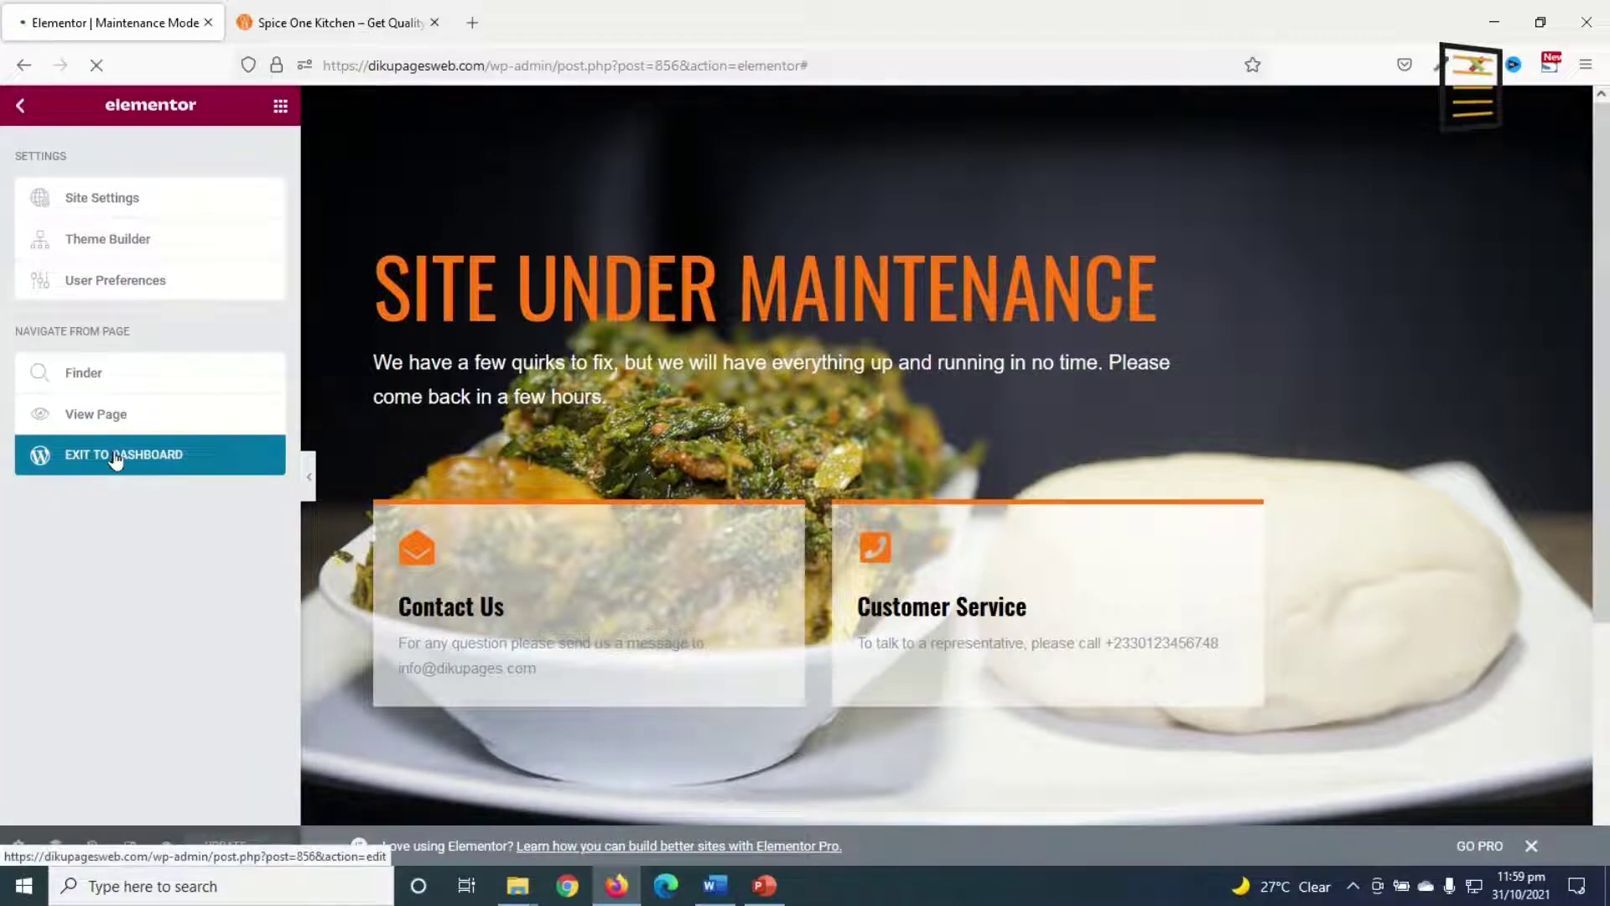
Step: Go to Elementor > Tools and show the Maintenance Mode tab
mouse_move(75, 340)
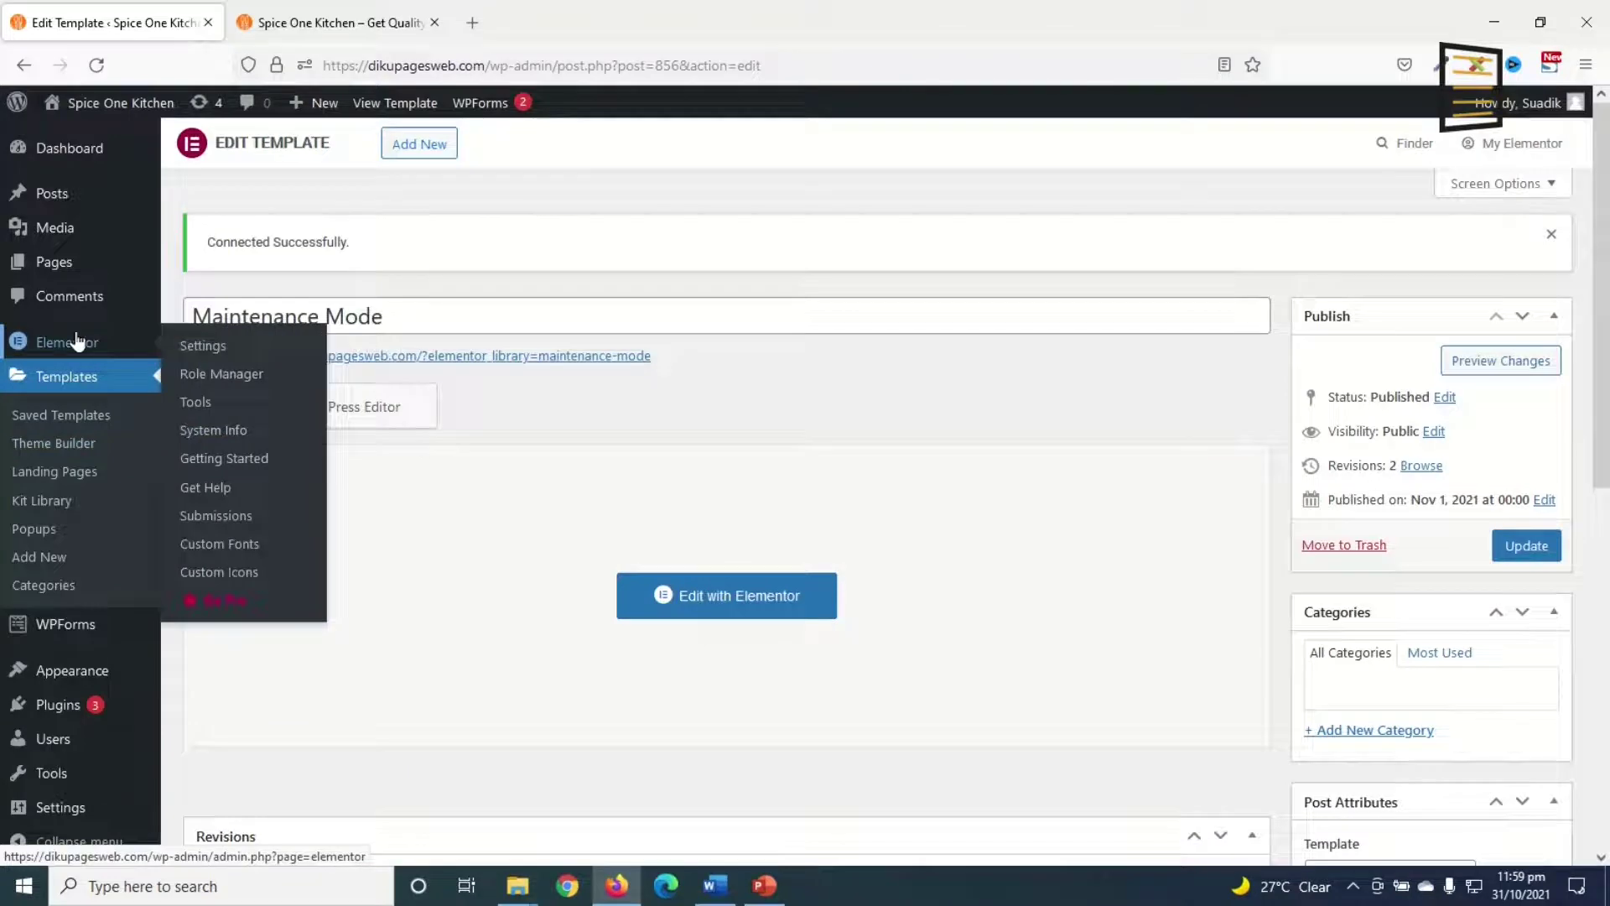
left_click(194, 408)
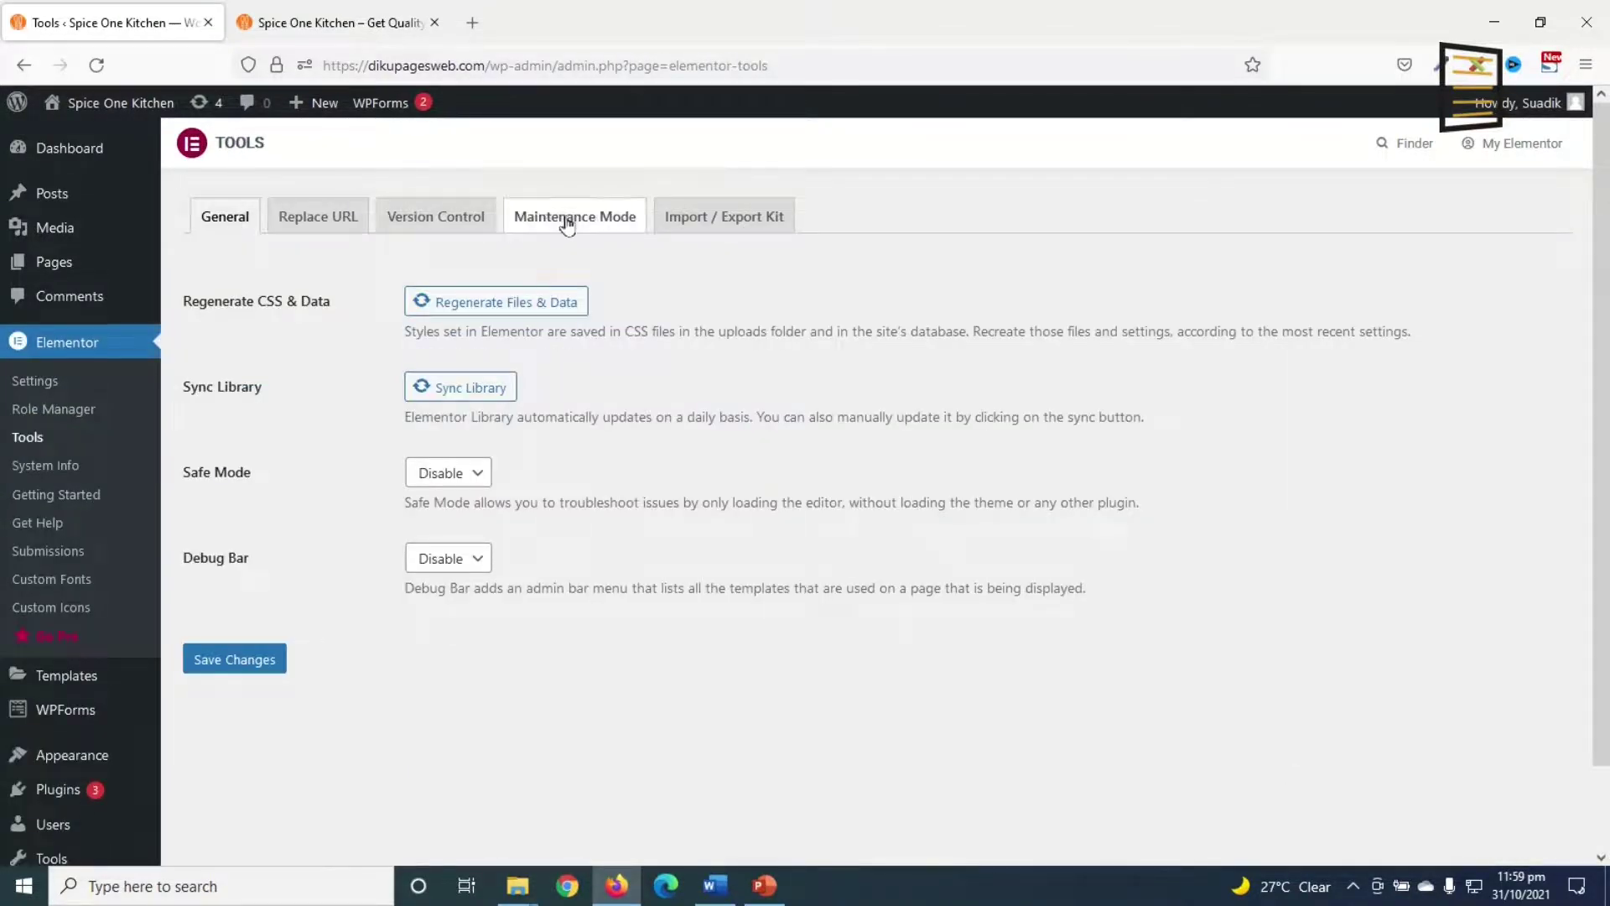
left_click(554, 225)
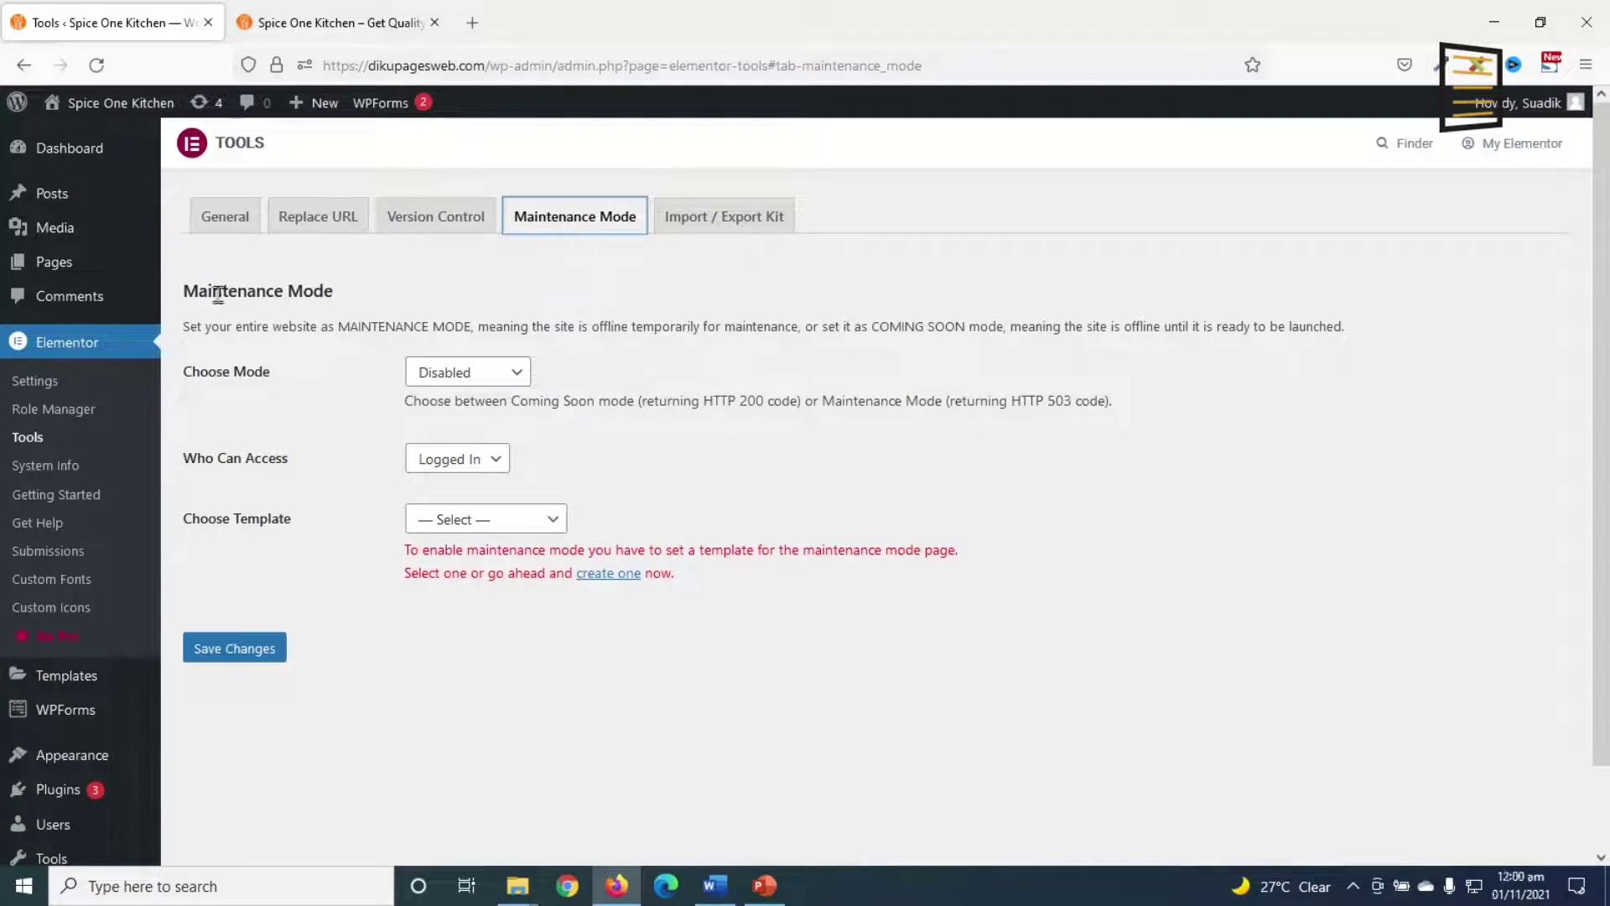
Step: Set the site mode to Maintenance, with access left at Logged In users
left_click(500, 379)
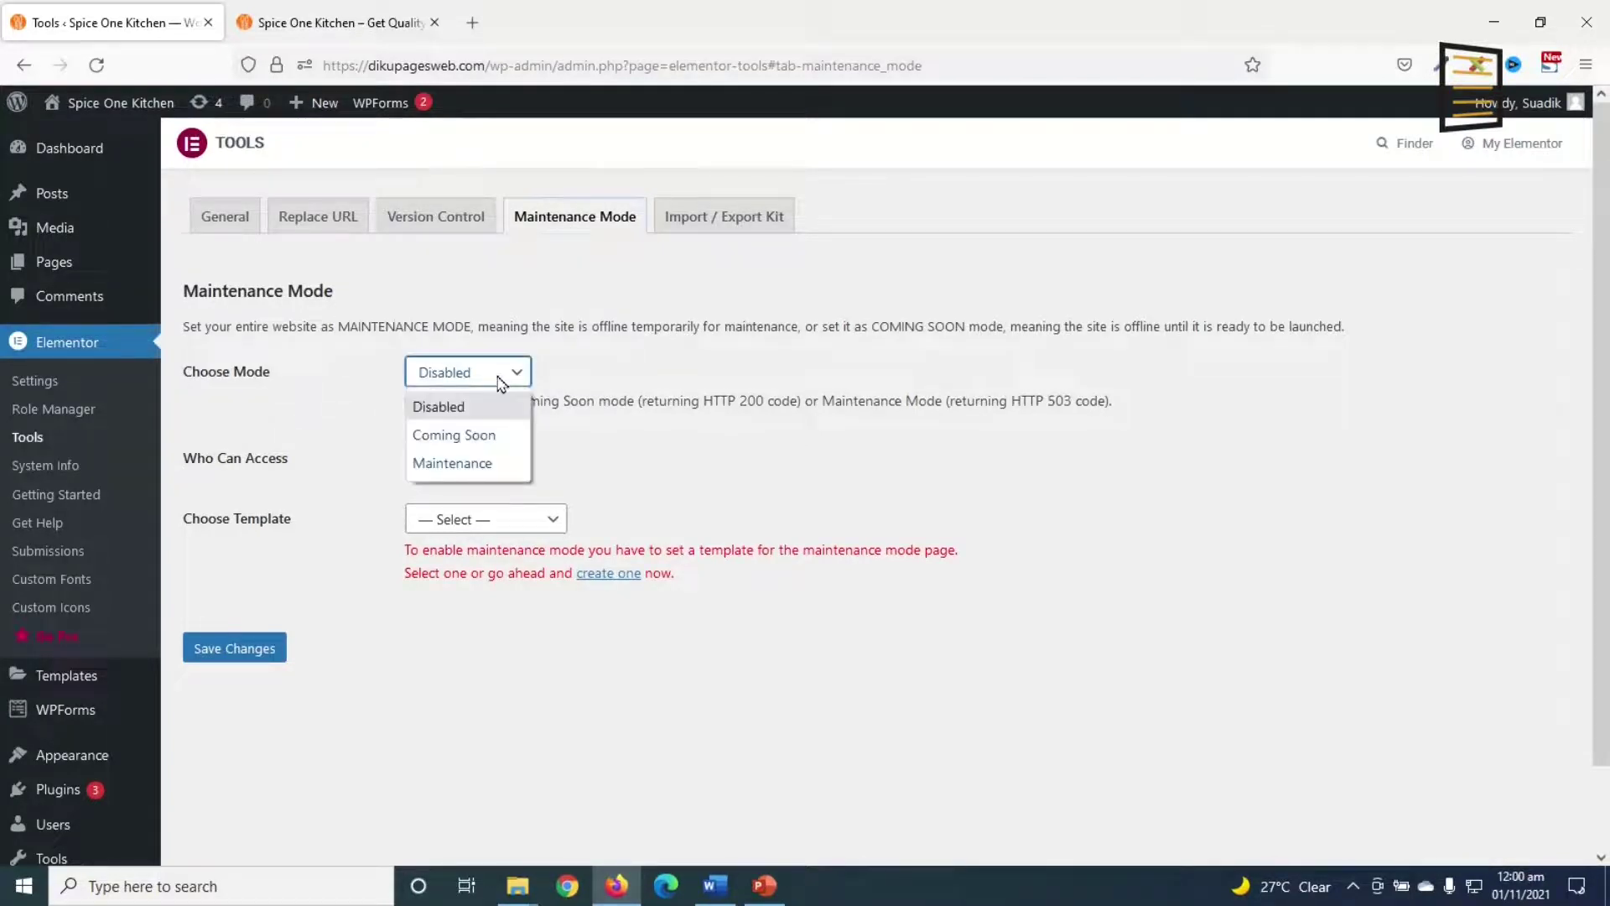
left_click(467, 466)
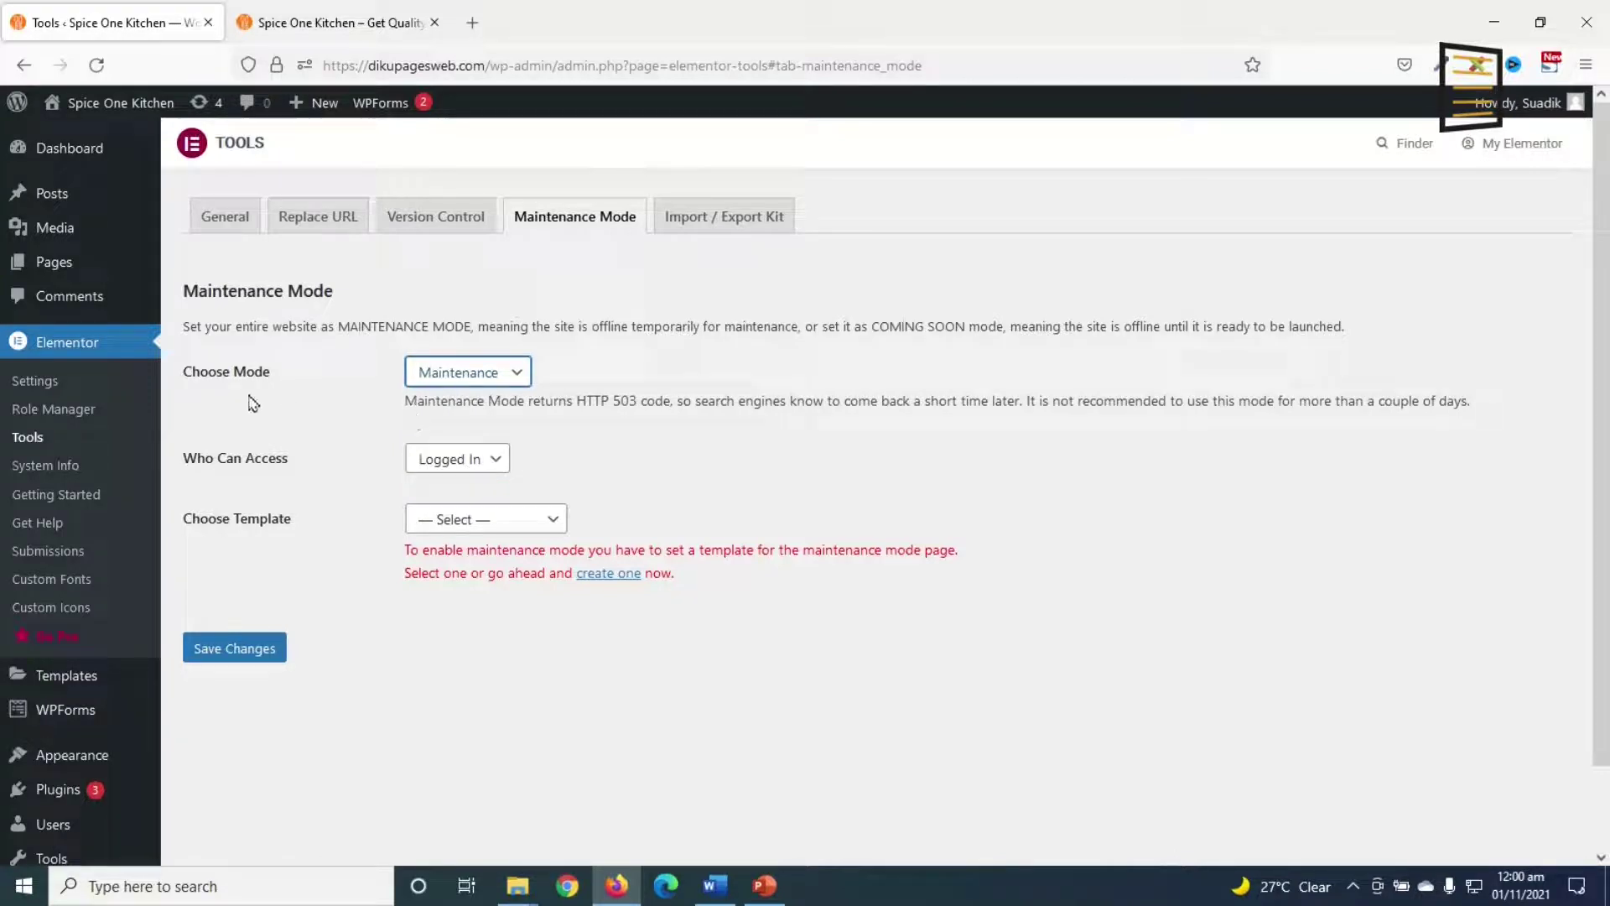
left_click(482, 460)
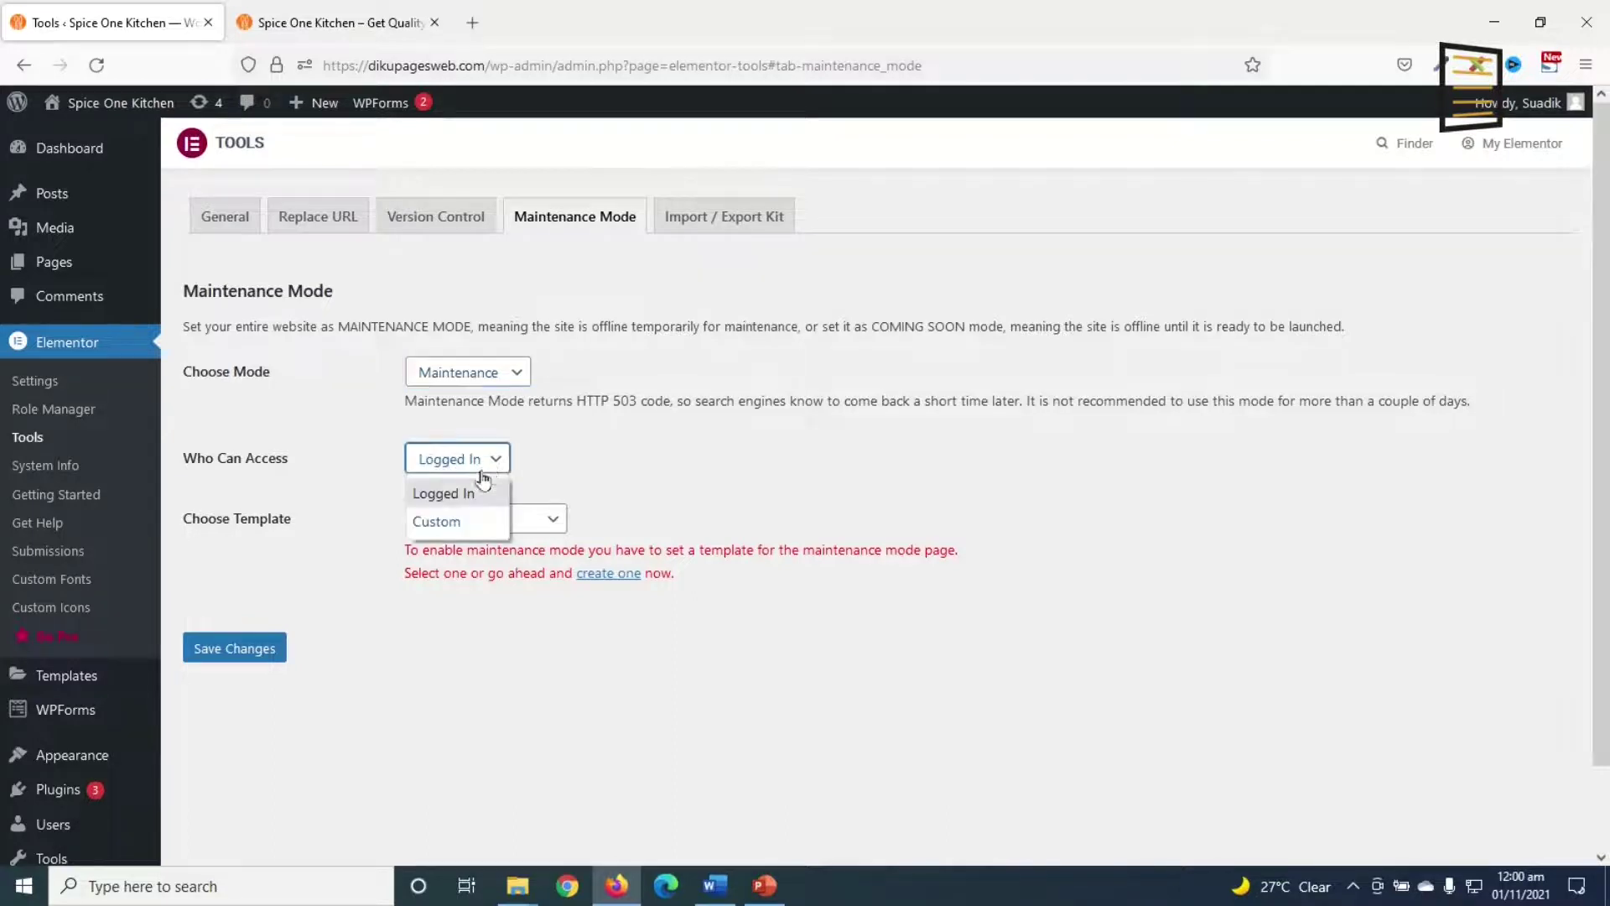
left_click(458, 521)
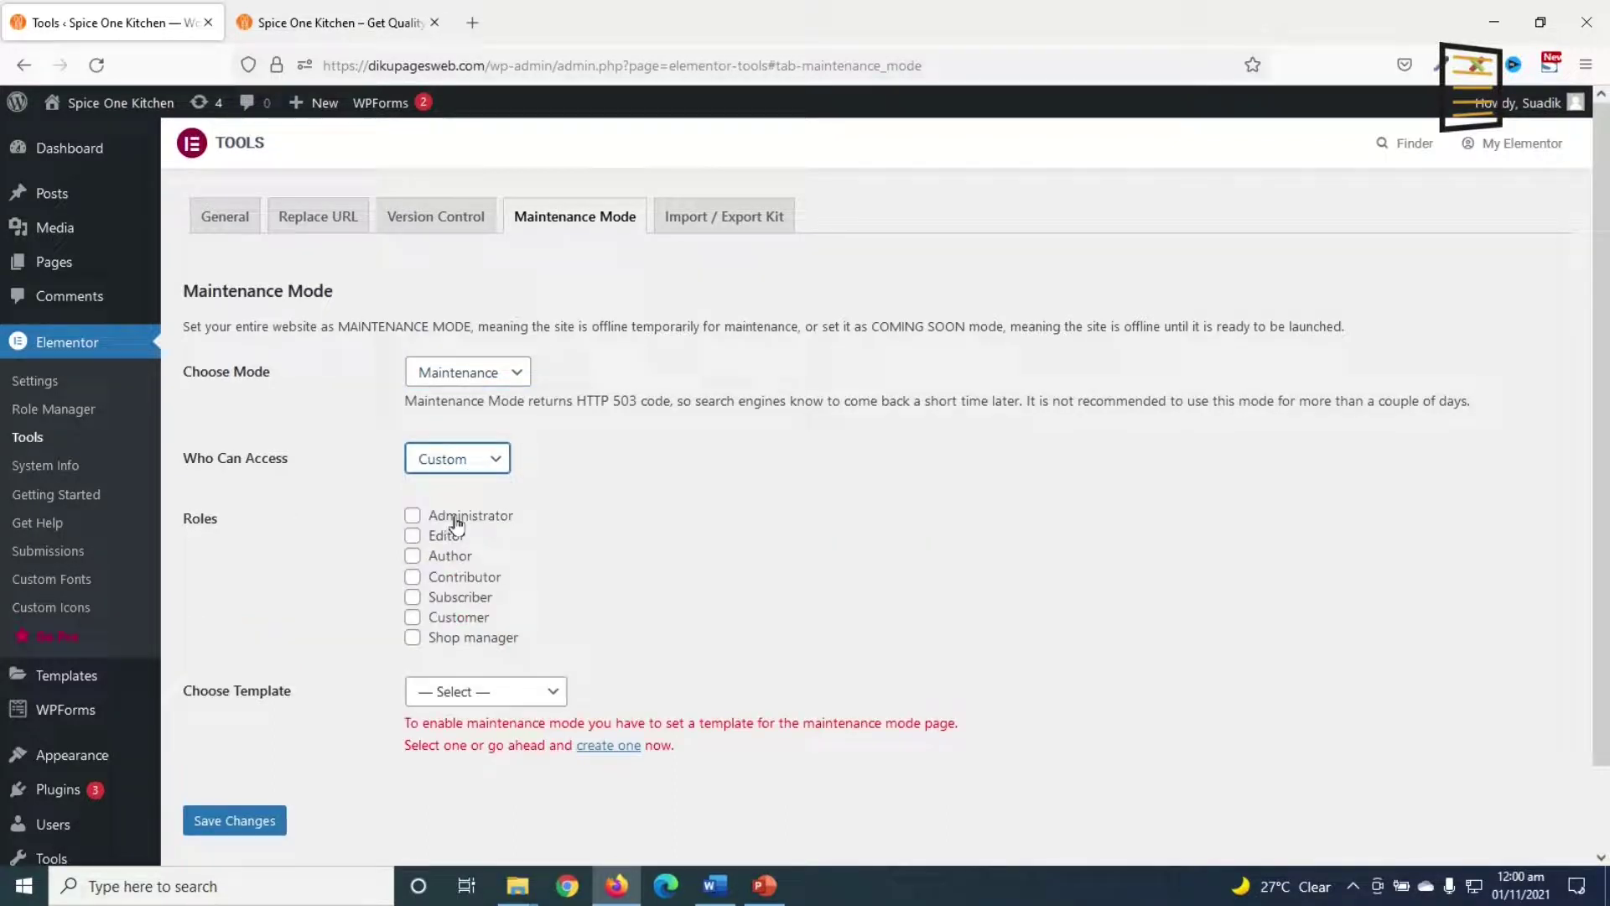
left_click(456, 518)
left_click(453, 537)
left_click(451, 557)
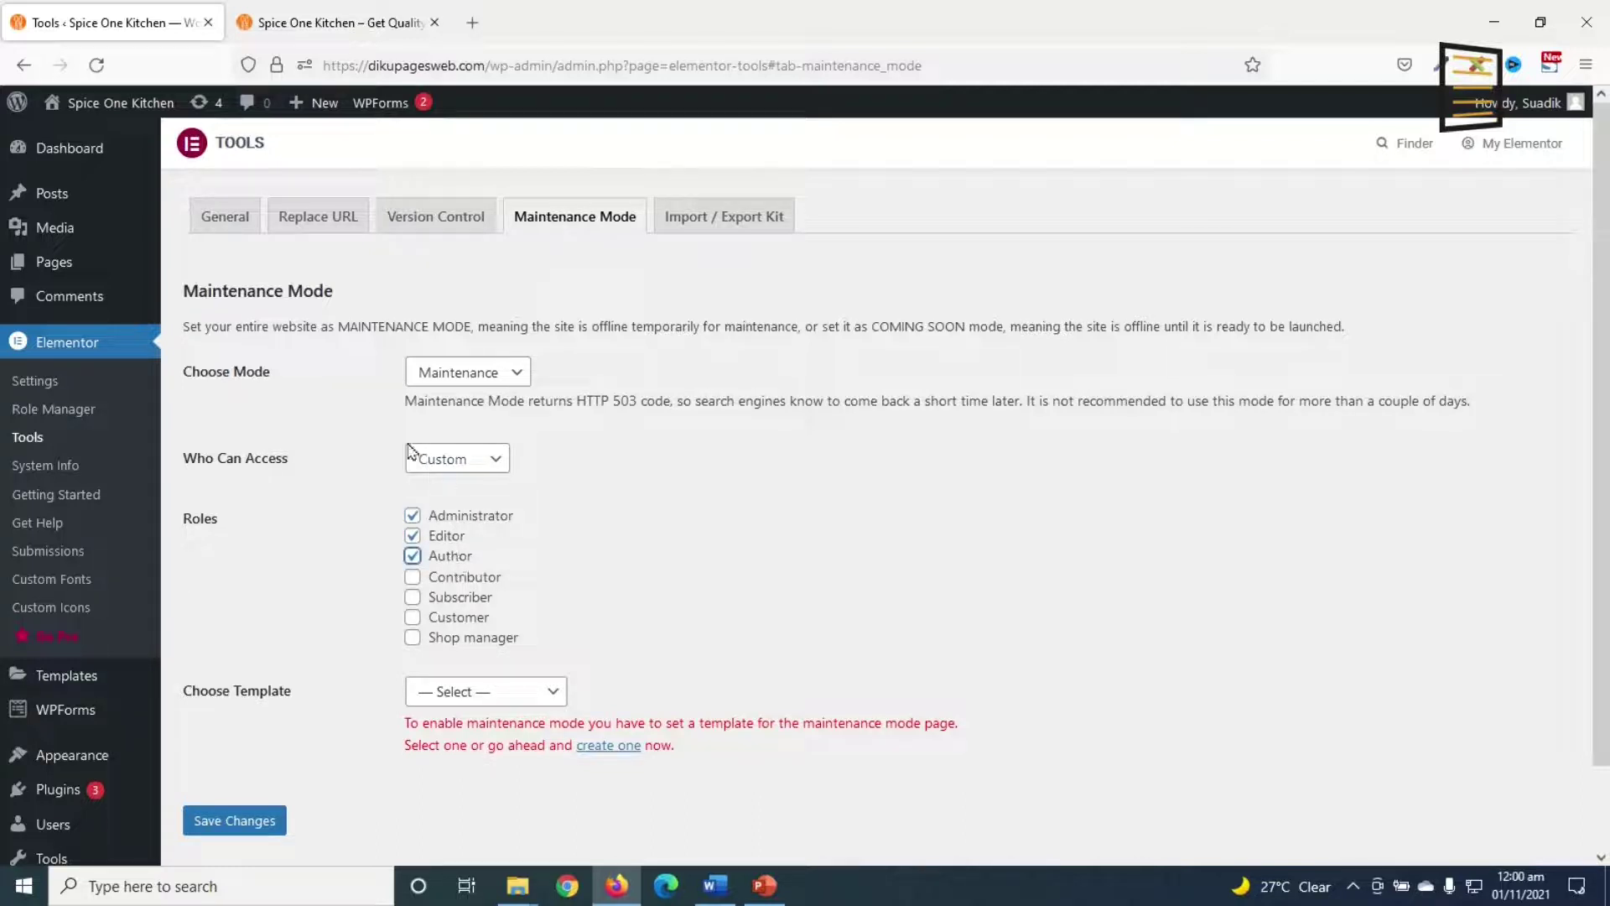
left_click(461, 461)
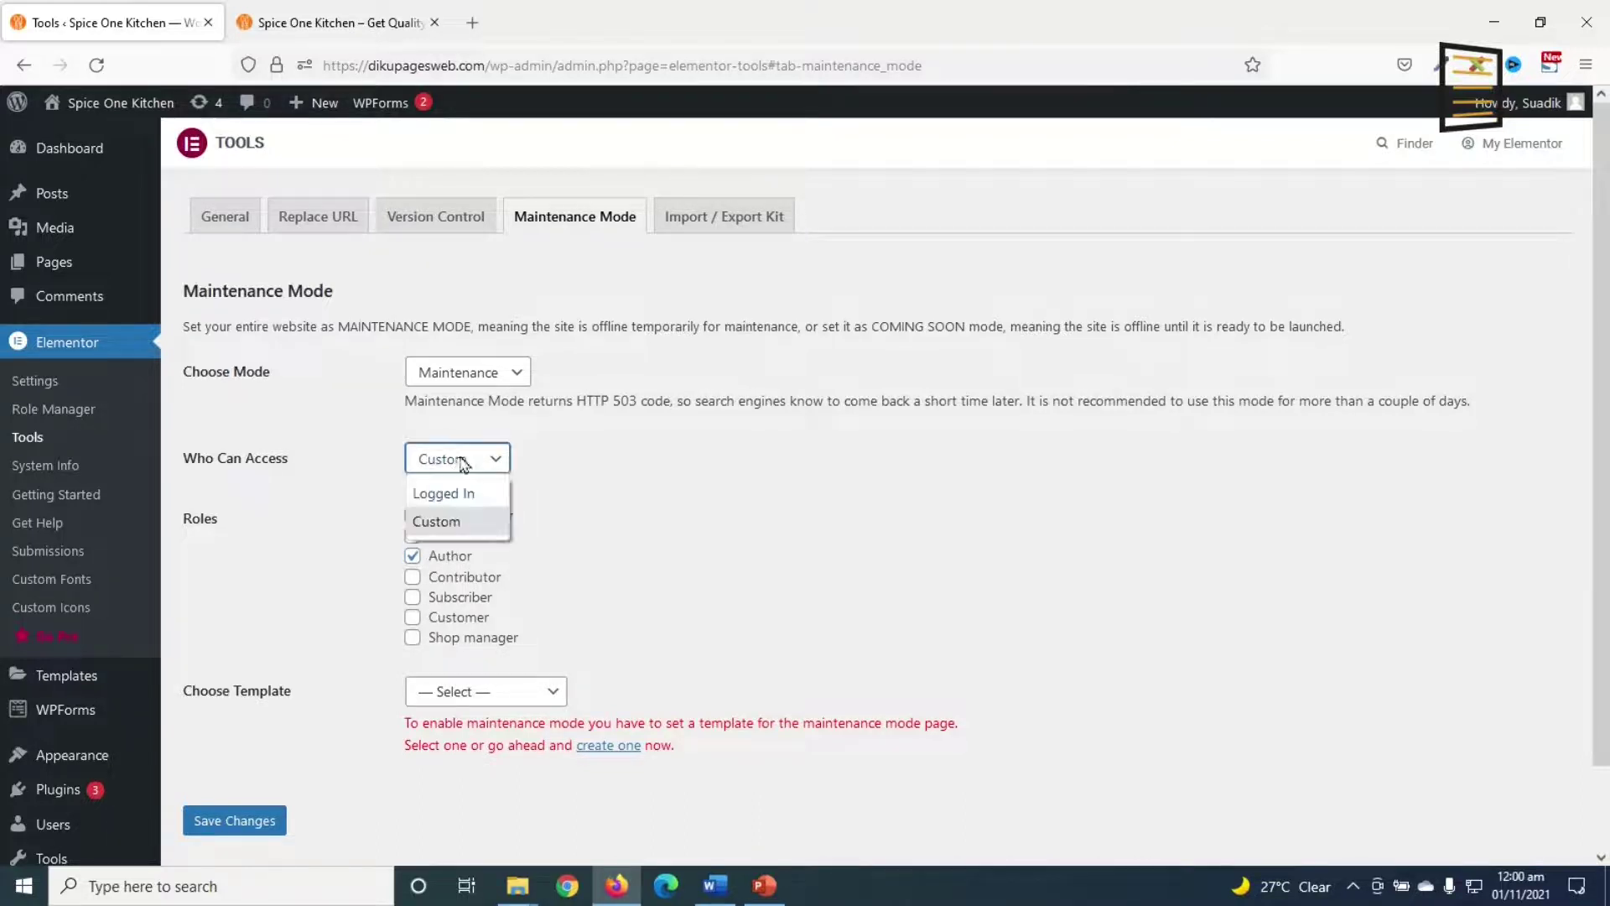
left_click(463, 497)
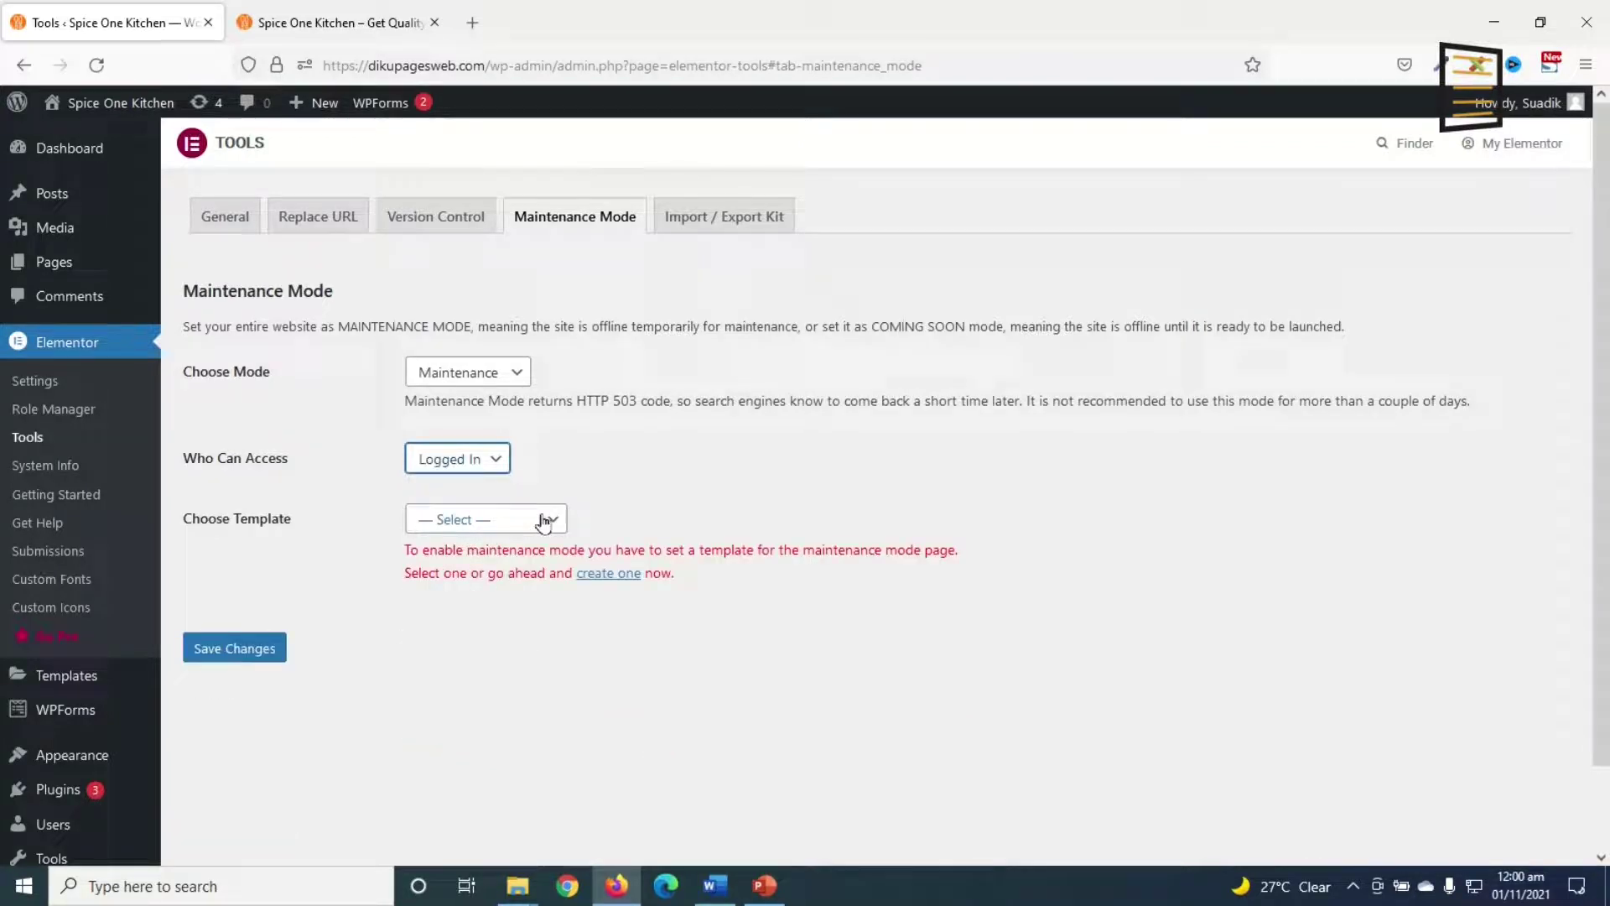
Step: Choose the Maintenance Mode template and save the changes
left_click(493, 532)
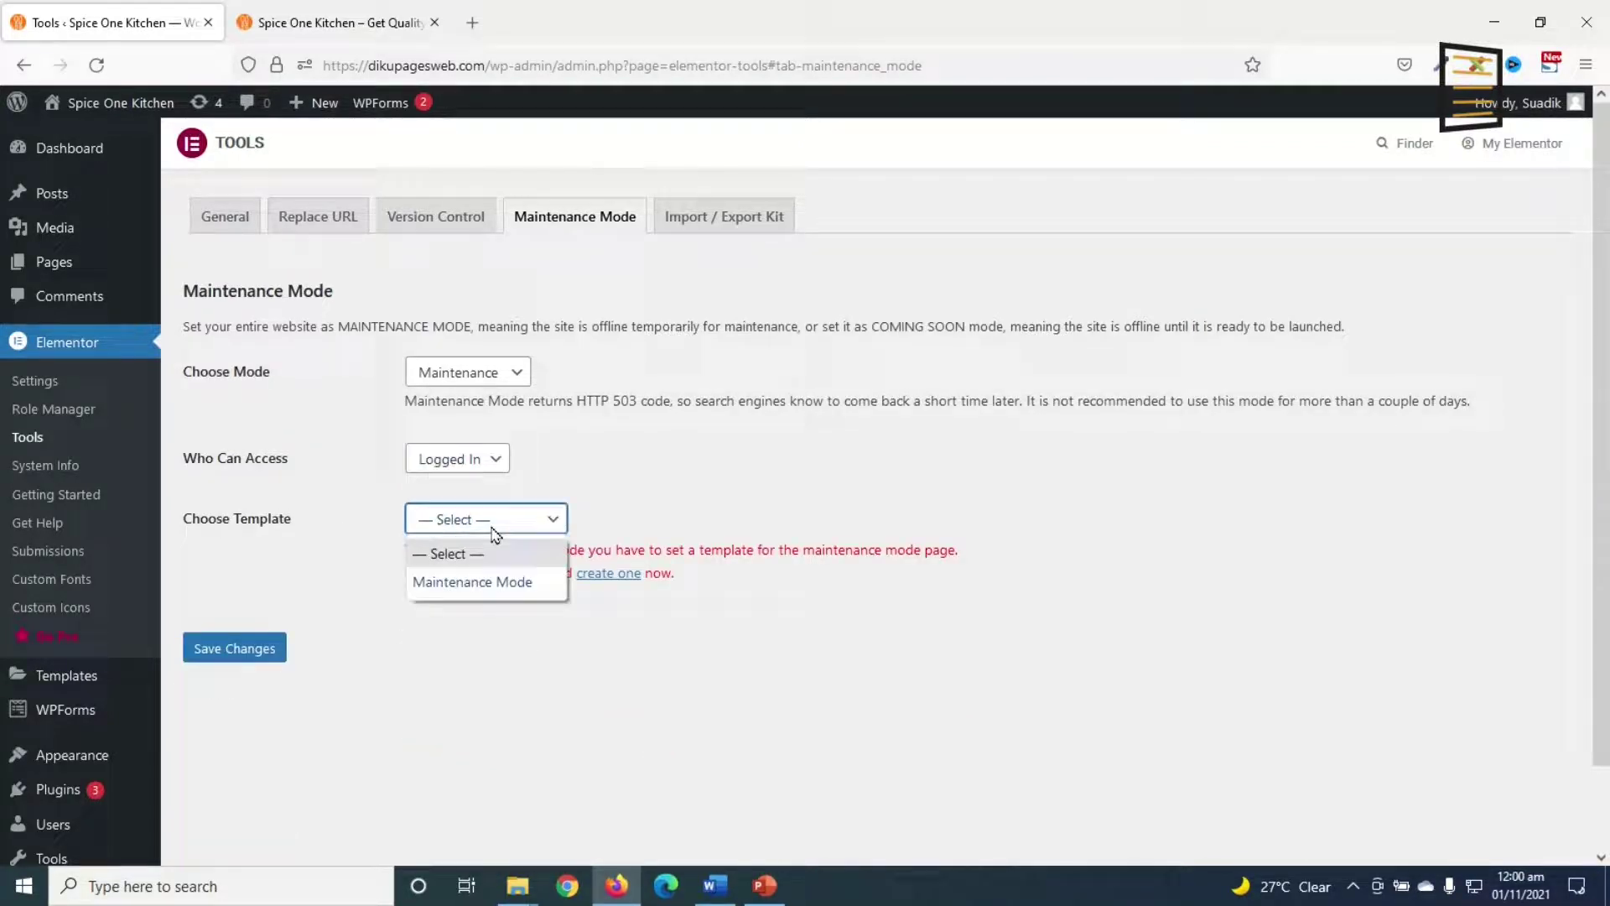
left_click(513, 582)
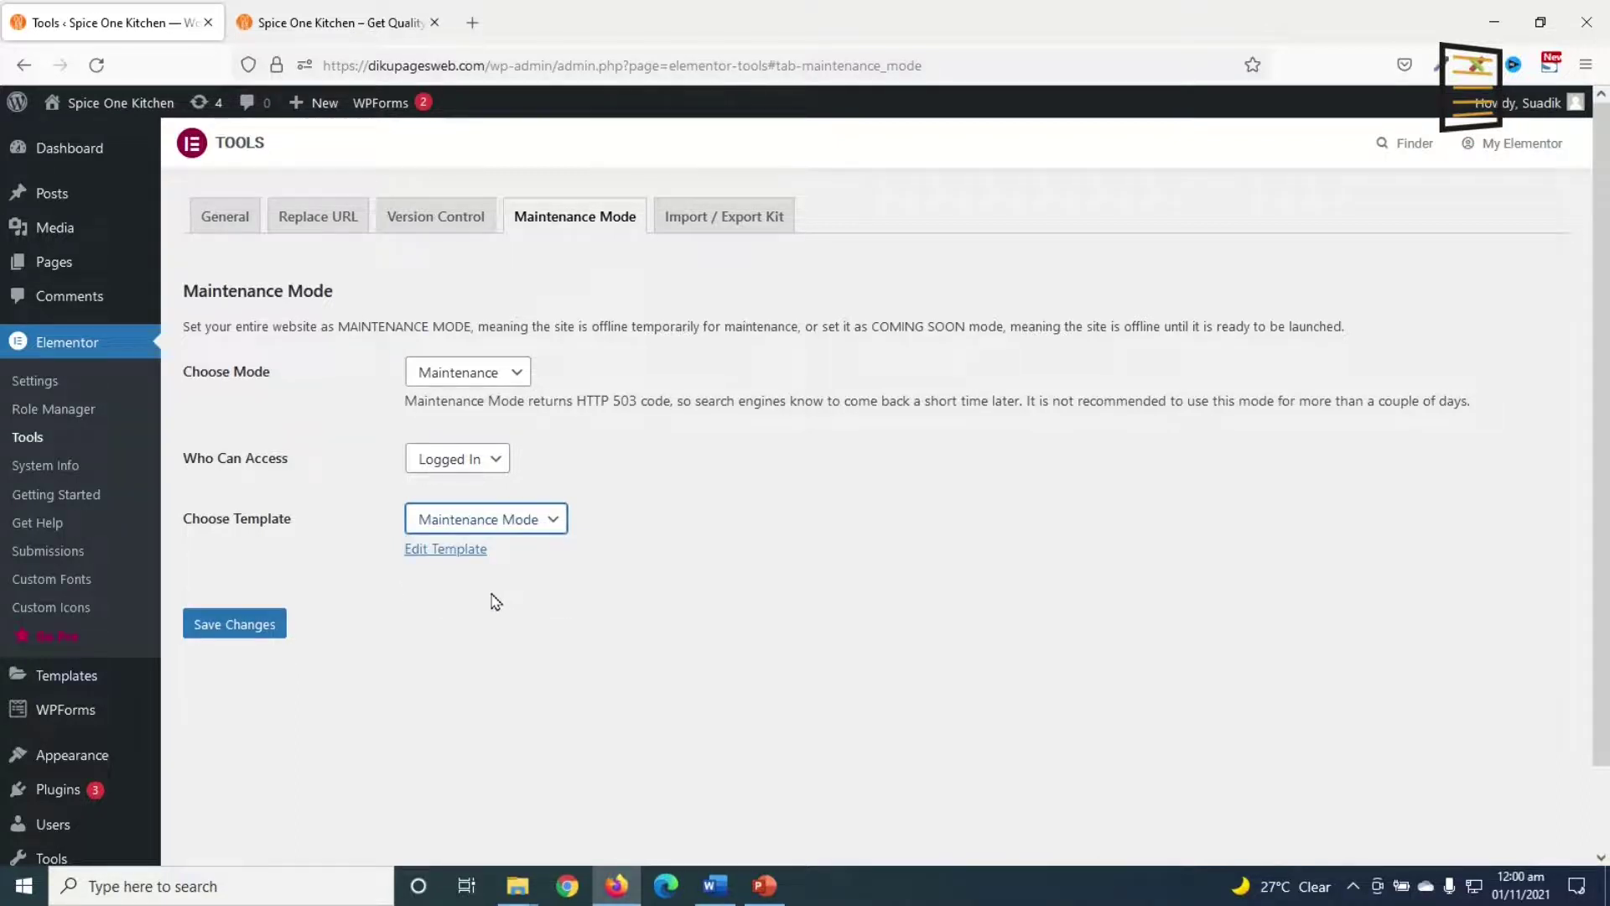
left_click(260, 625)
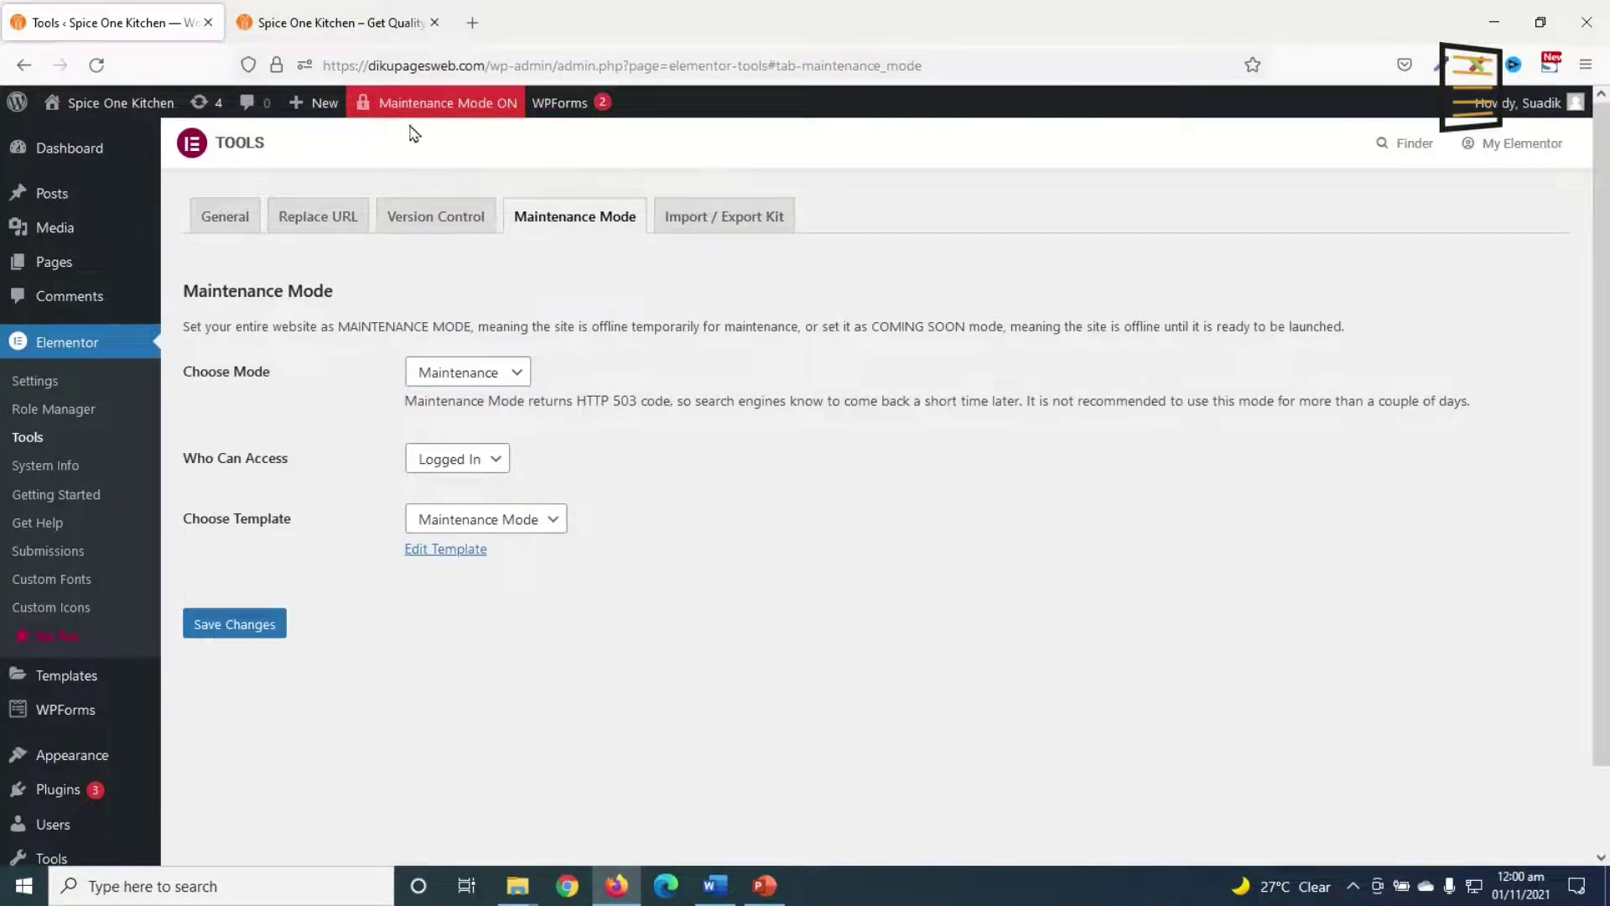
Step: Load dikupagesweb.com in a Firefox private window to confirm the Site Under Maintenance page shows
mouse_move(463, 111)
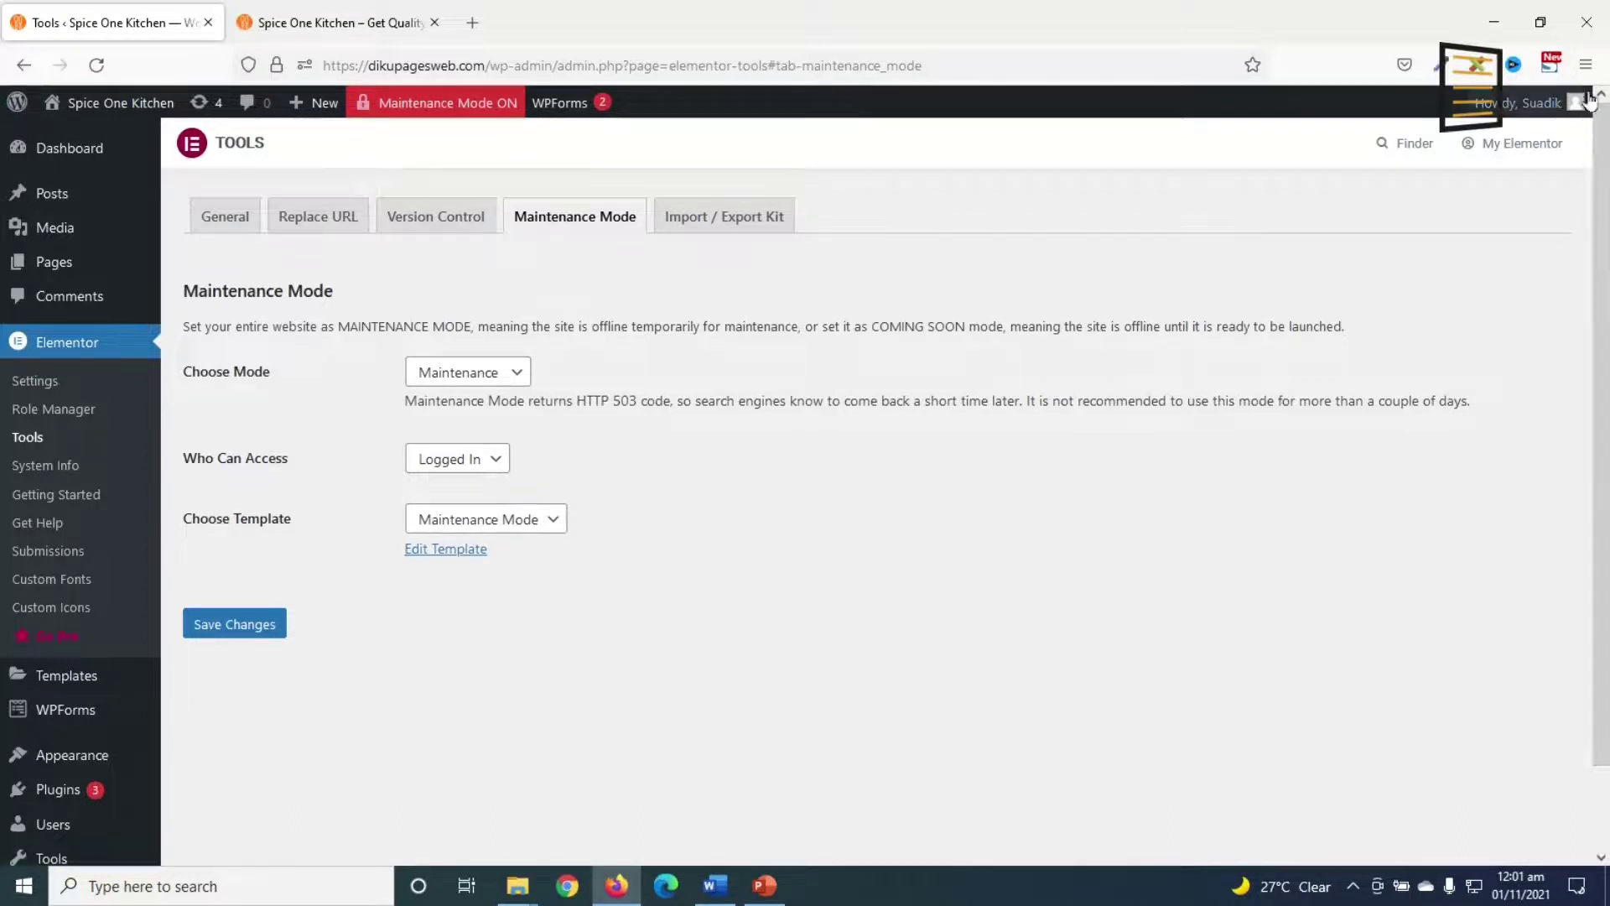
left_click(1586, 64)
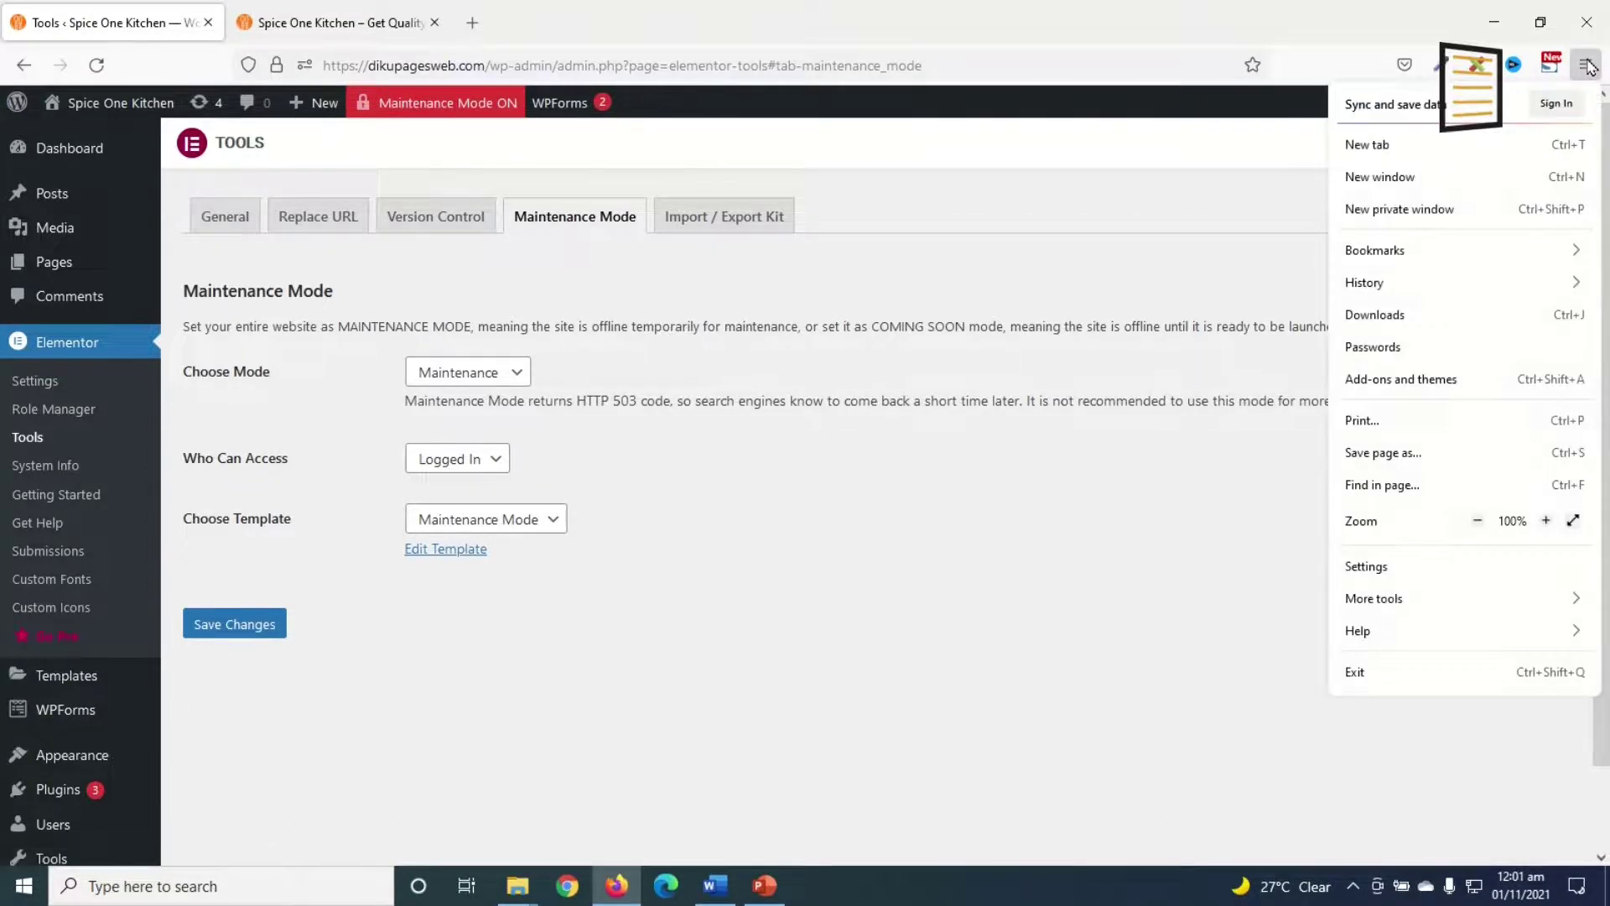
left_click(1444, 218)
type("dikupagesweb.com")
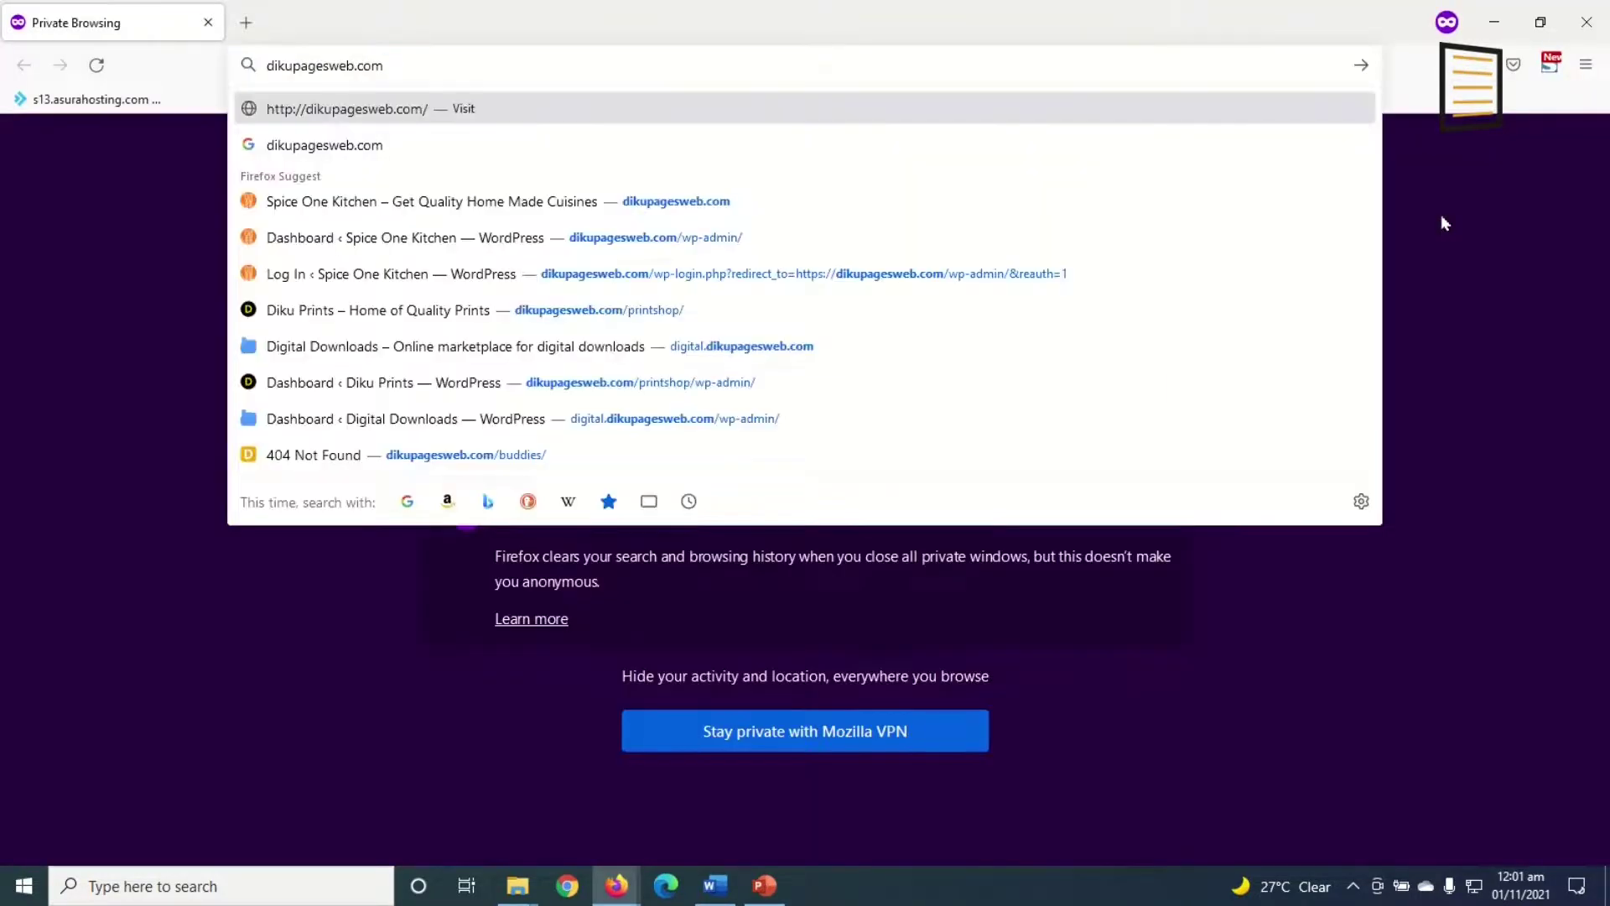
key("Return")
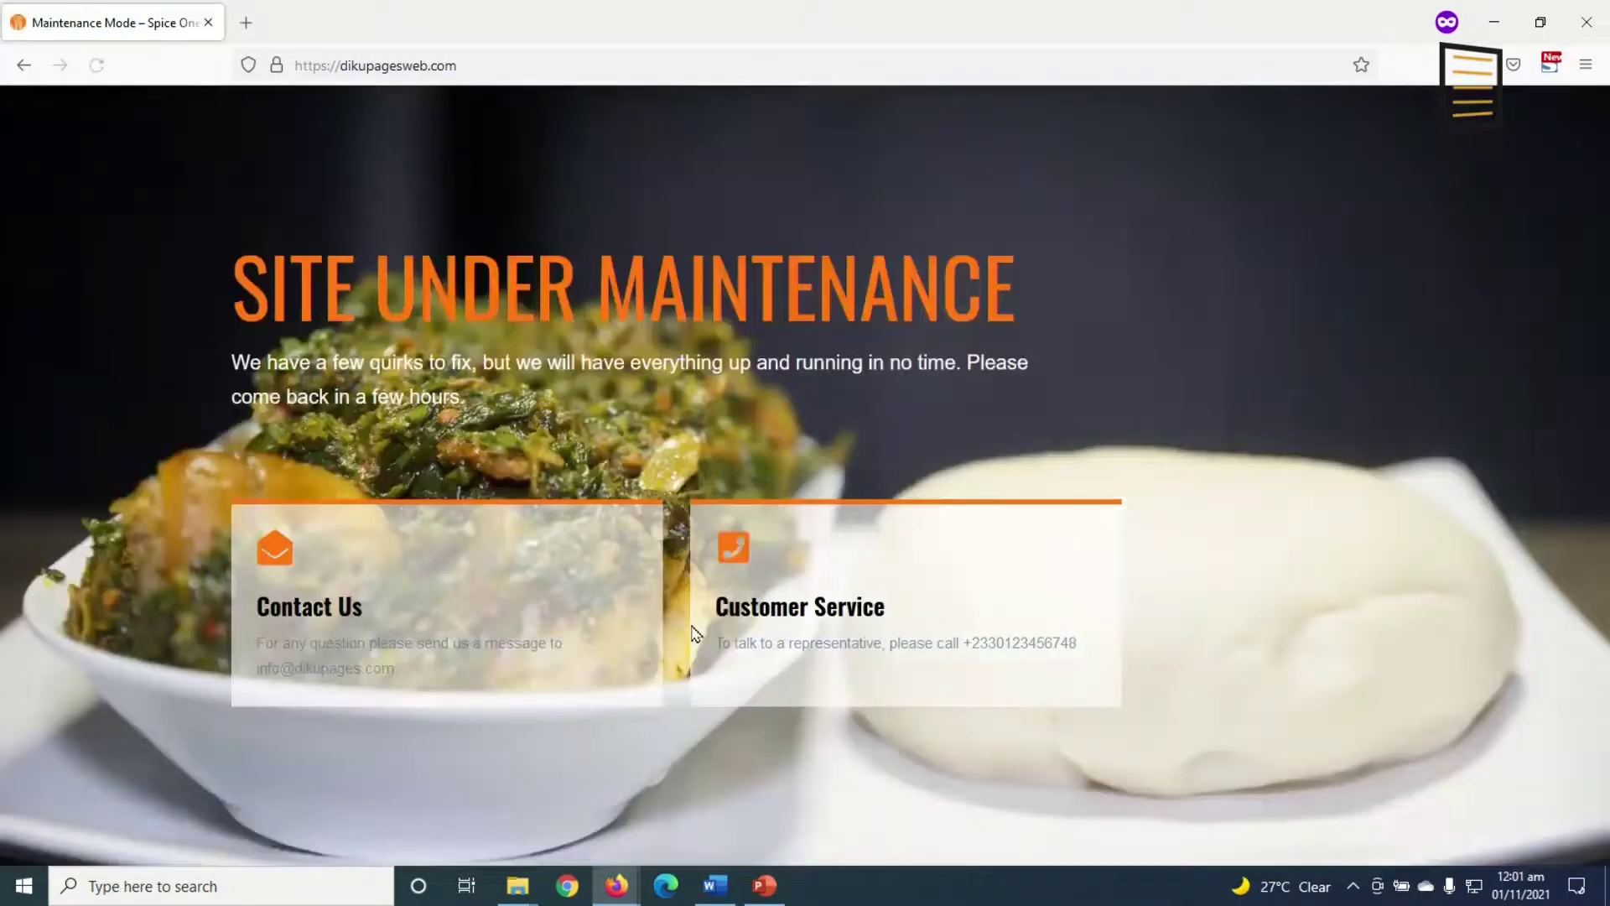
left_click(1493, 22)
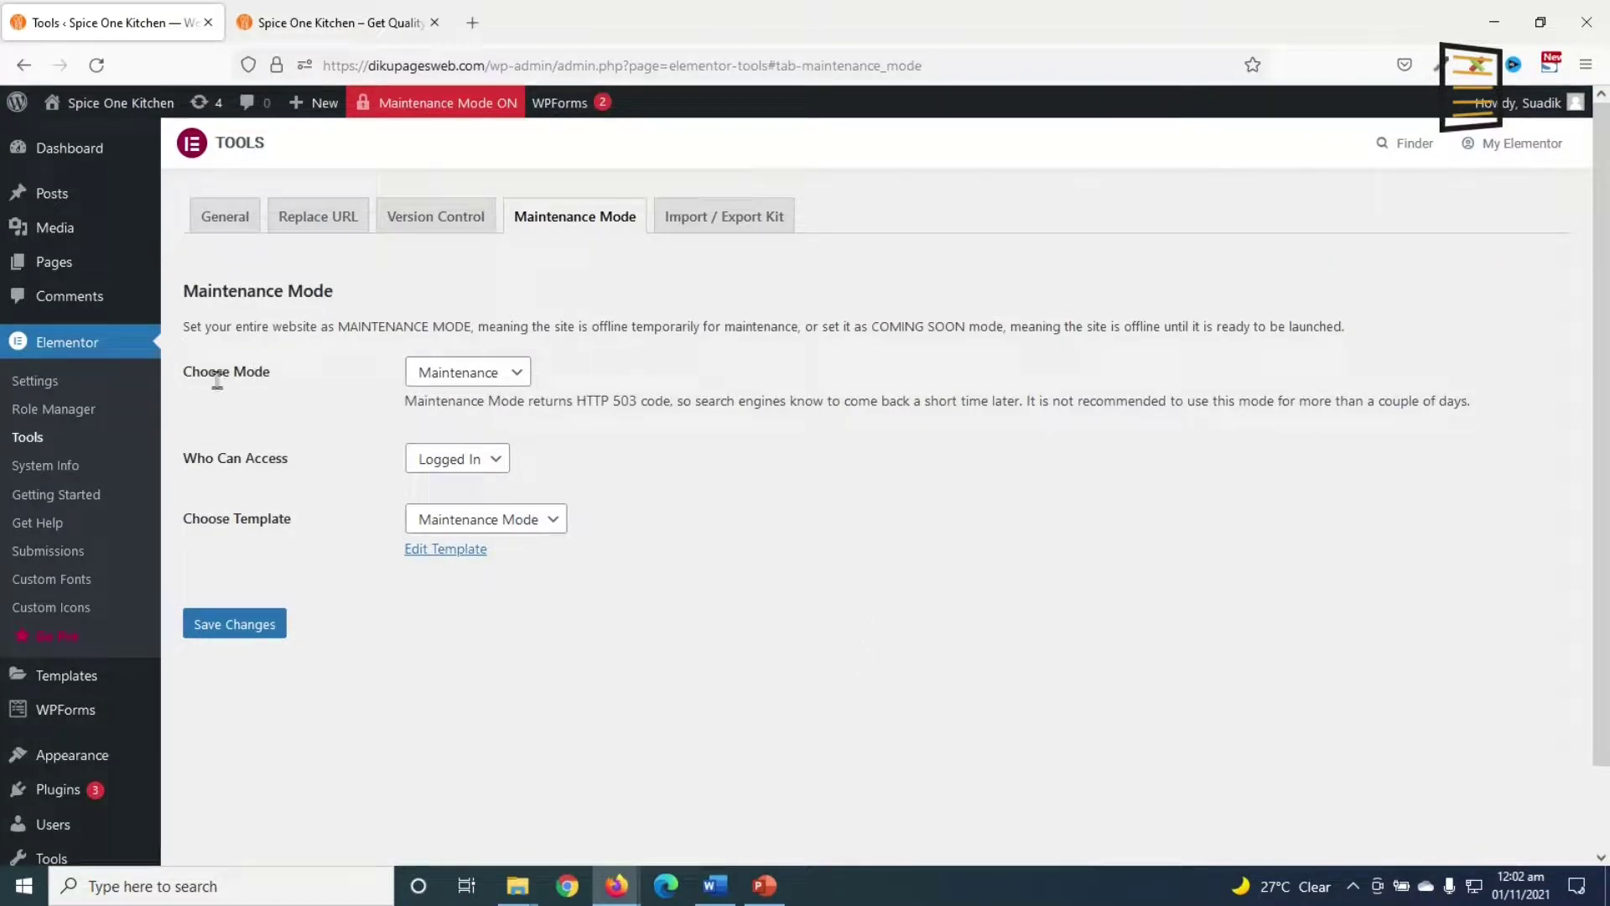
Step: Set the mode to Disabled, log out, and go to the Spice One Kitchen front page
left_click(491, 374)
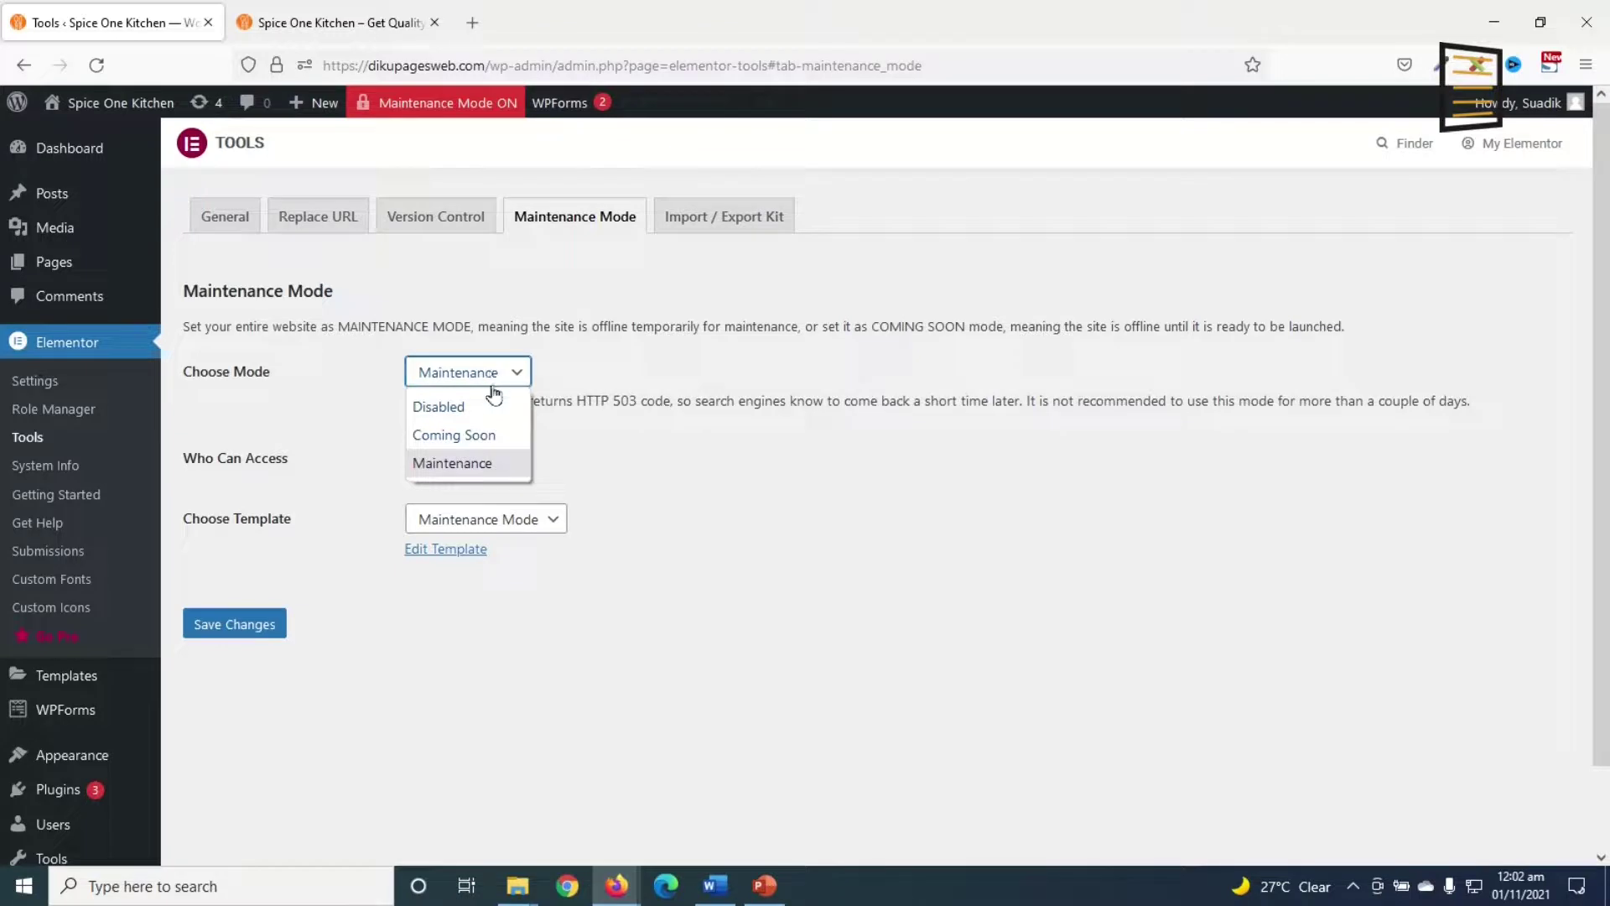
left_click(467, 408)
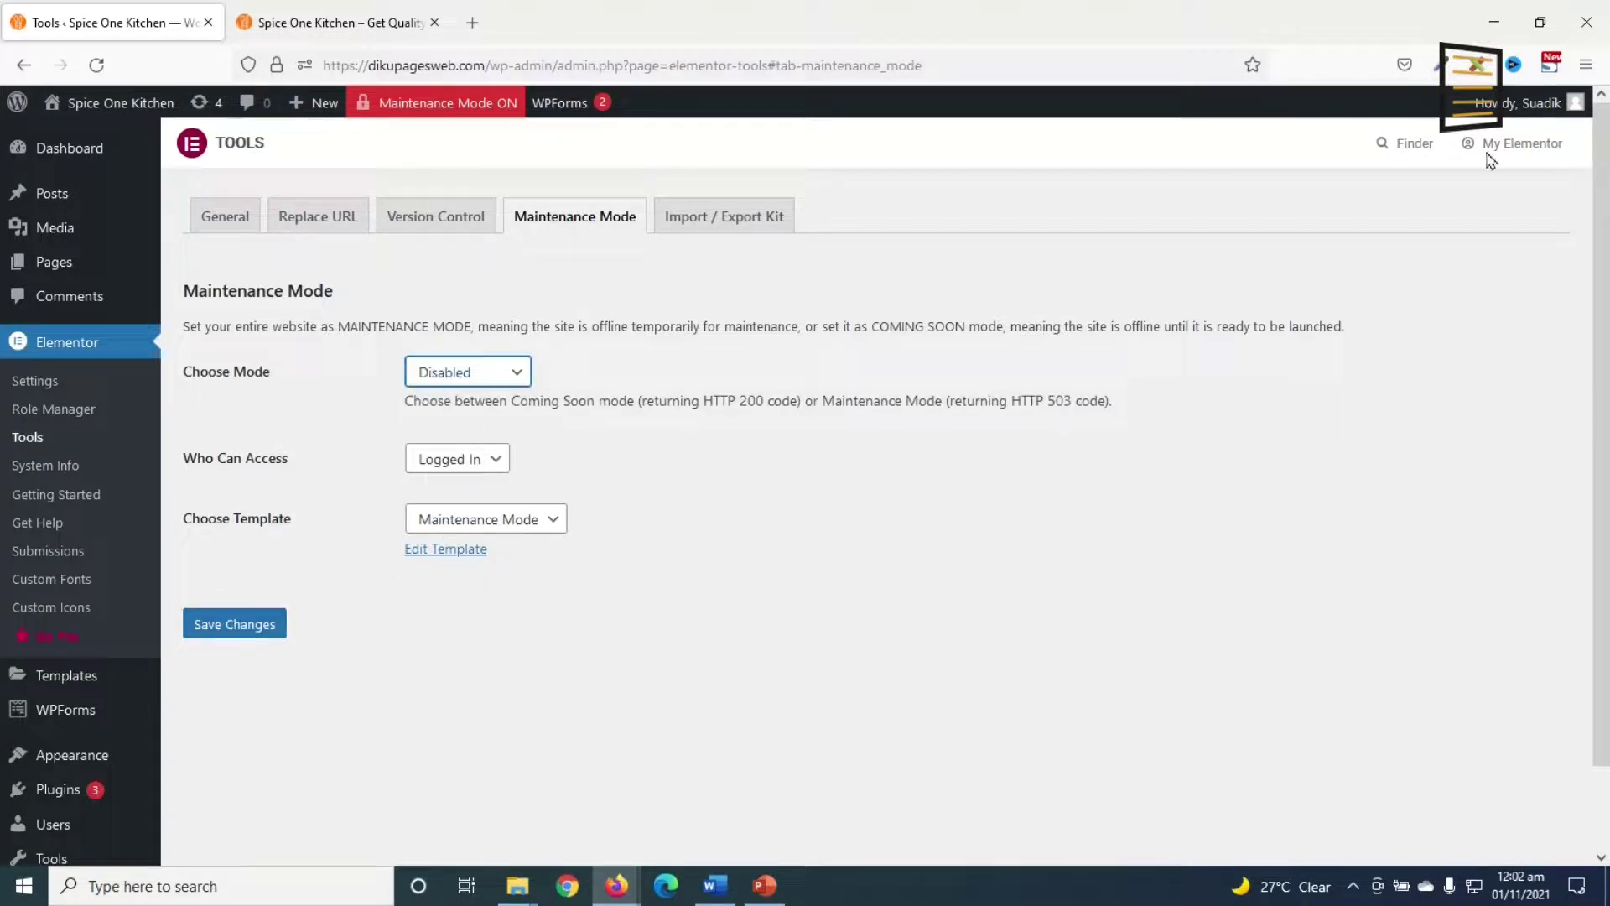
mouse_move(1470, 102)
left_click(1447, 206)
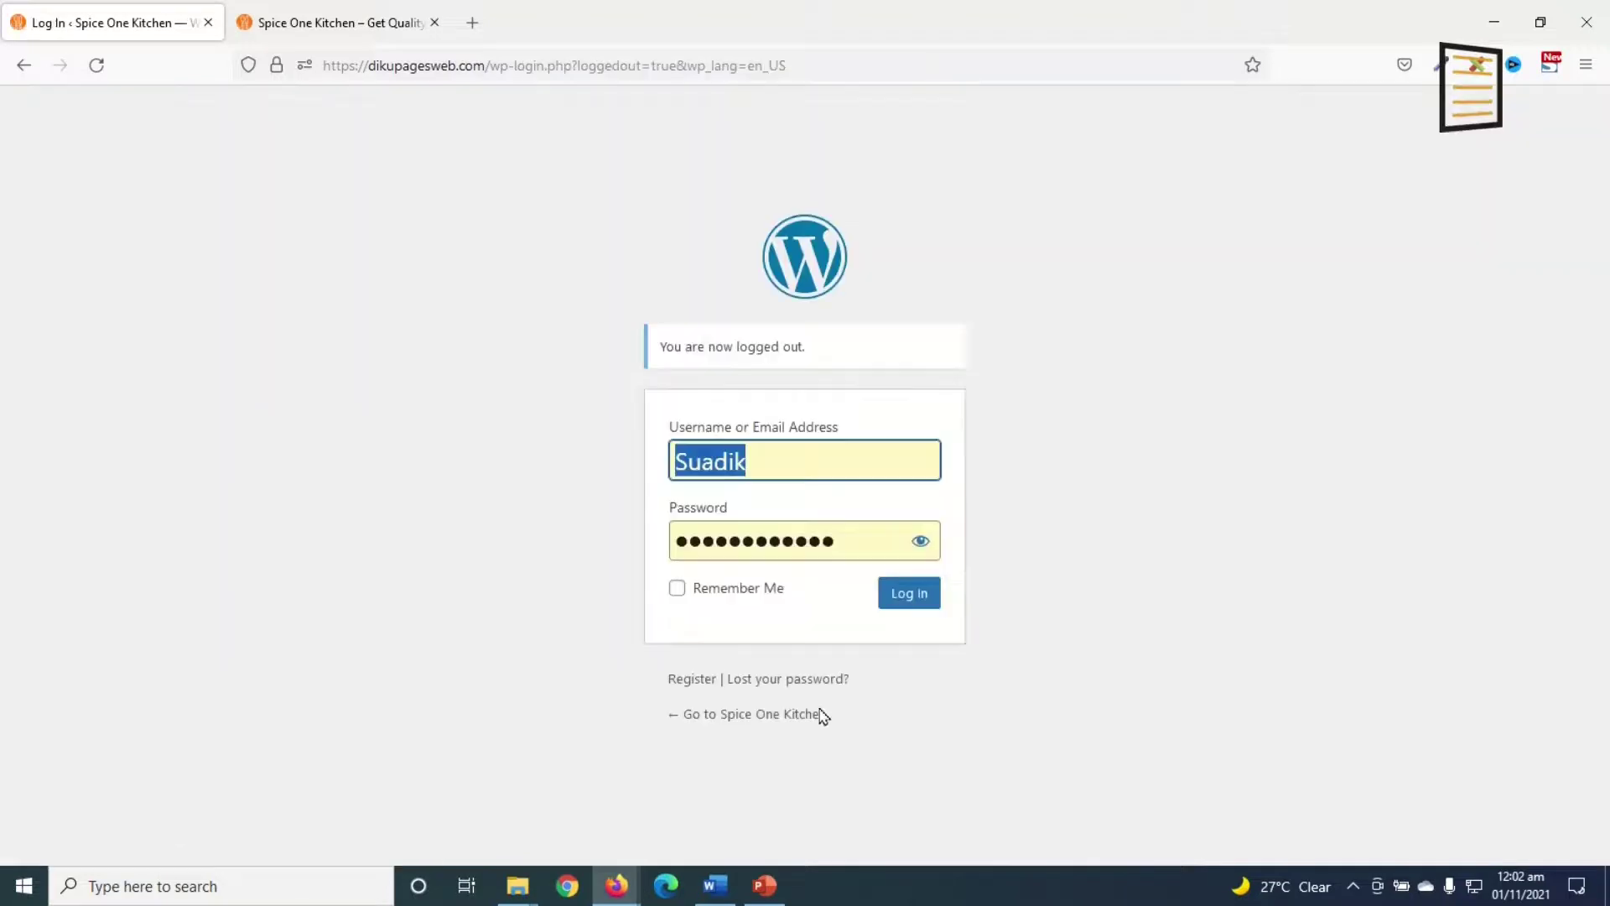
left_click(771, 716)
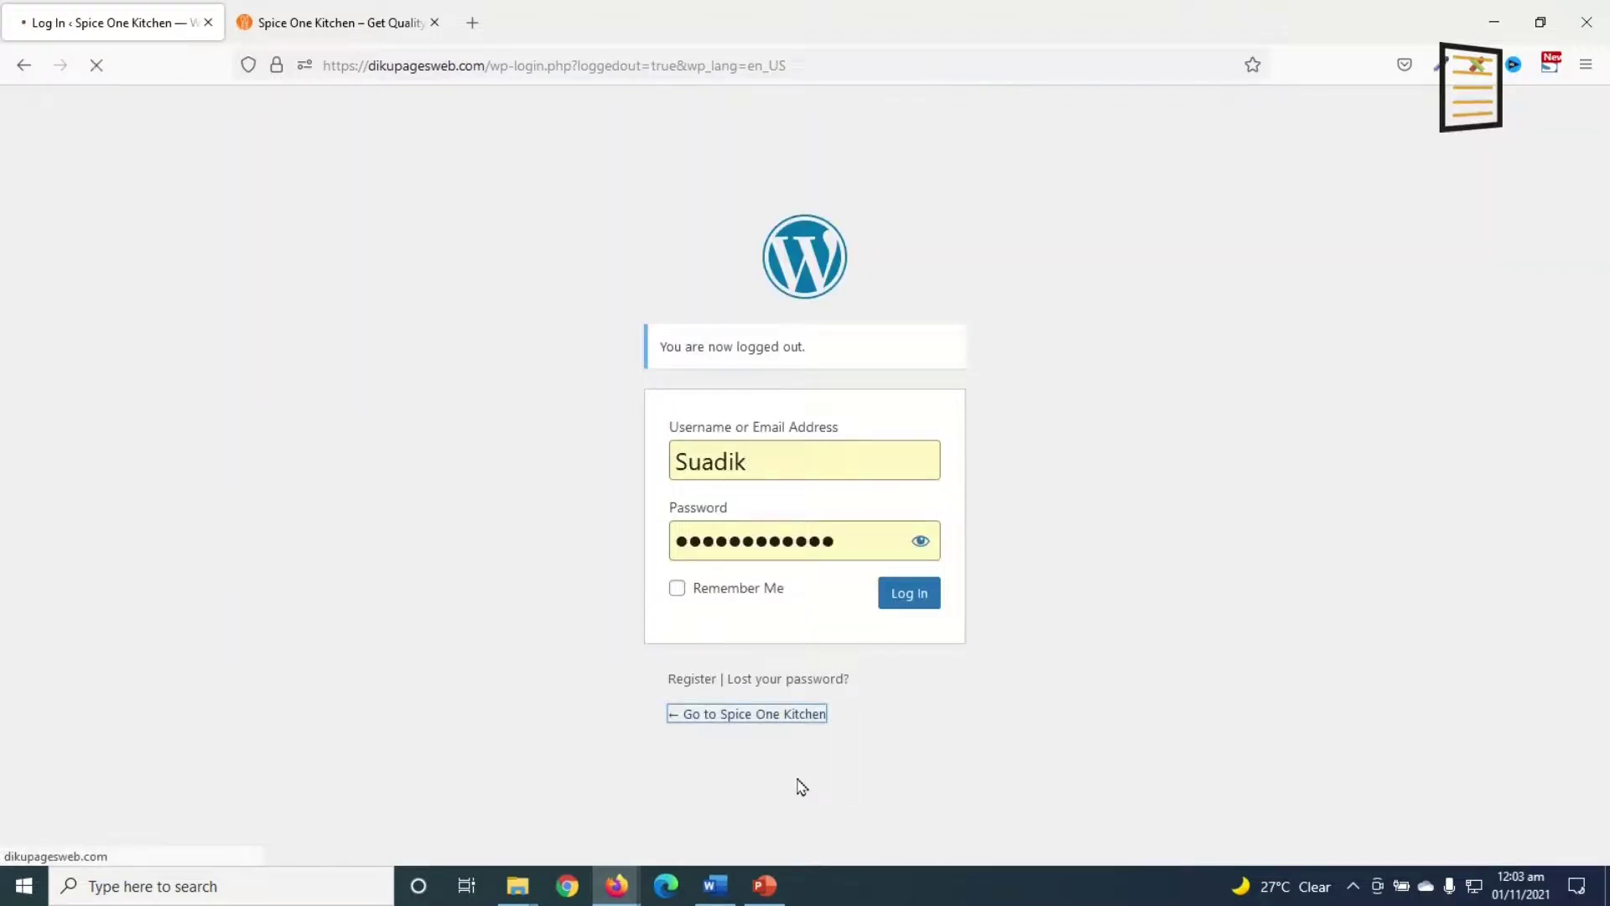